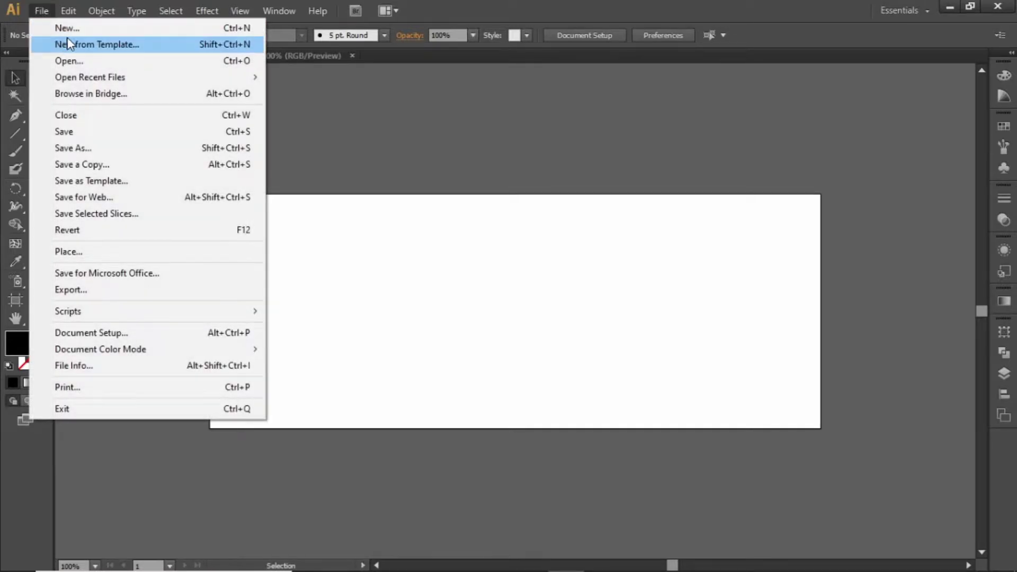
- Review the new document settings, including size, color mode and raster resolution, without creating a document
click(68, 28)
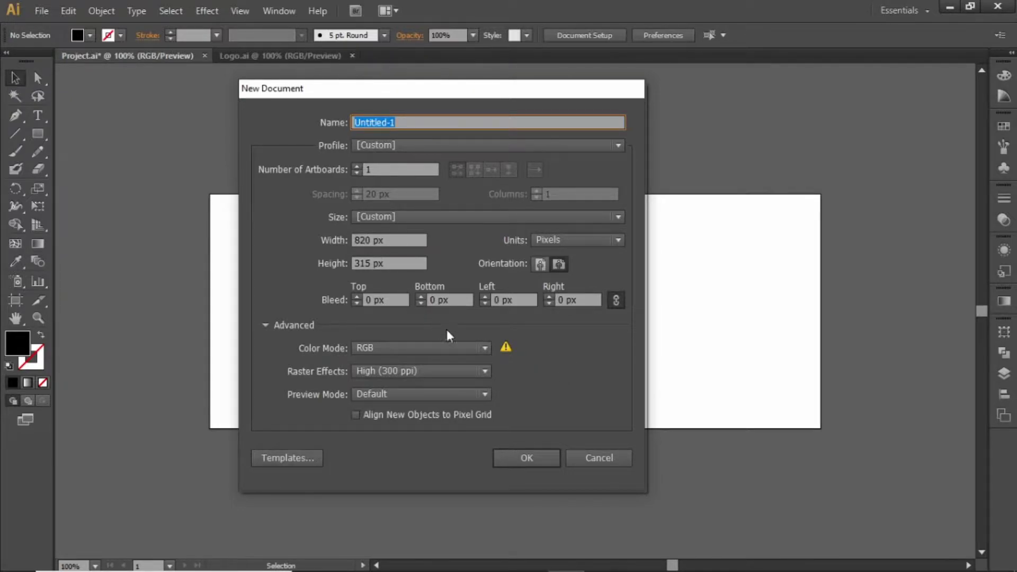
click(595, 455)
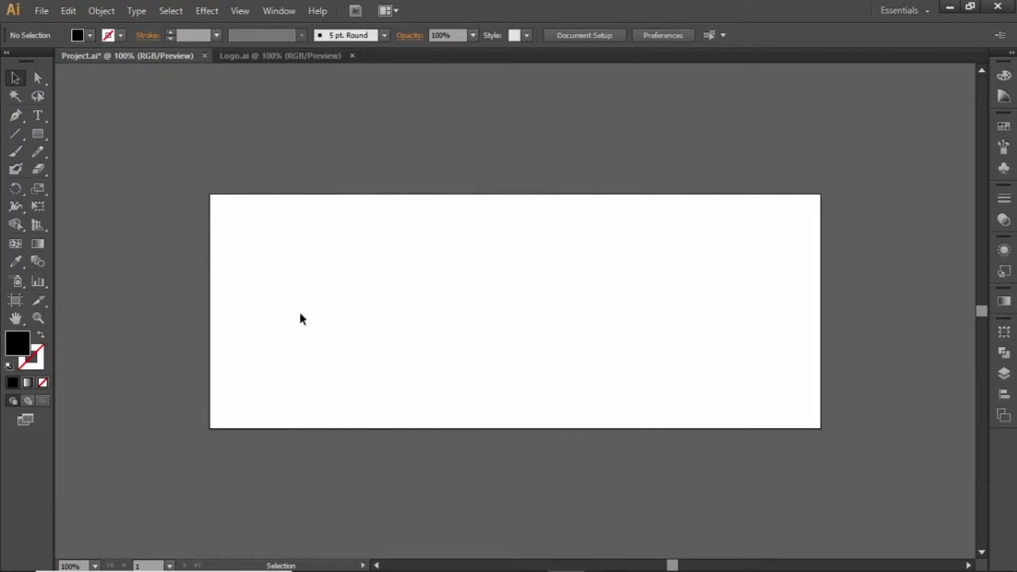
- Draw a rectangle that covers the whole artboard
click(44, 136)
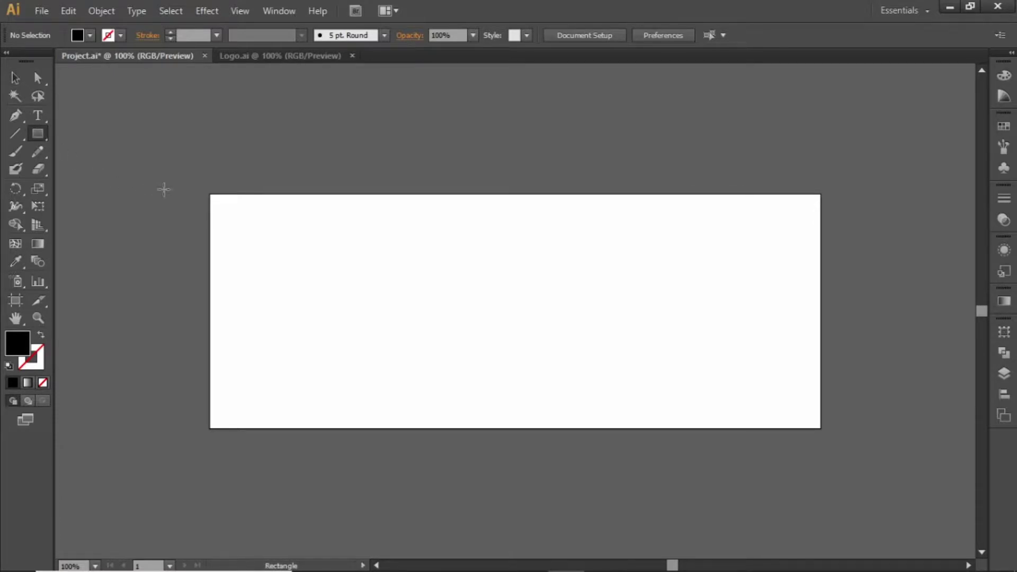
drag(210, 195, 821, 425)
key(v)
- Fill the rectangle with a linear gradient running straight down from top to bottom at -90°
click(1004, 301)
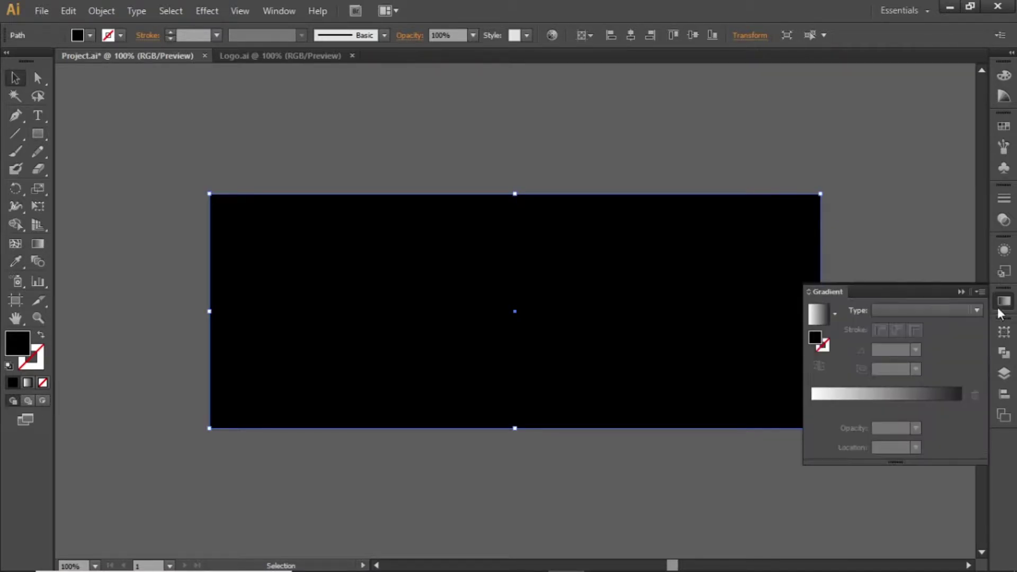
click(827, 318)
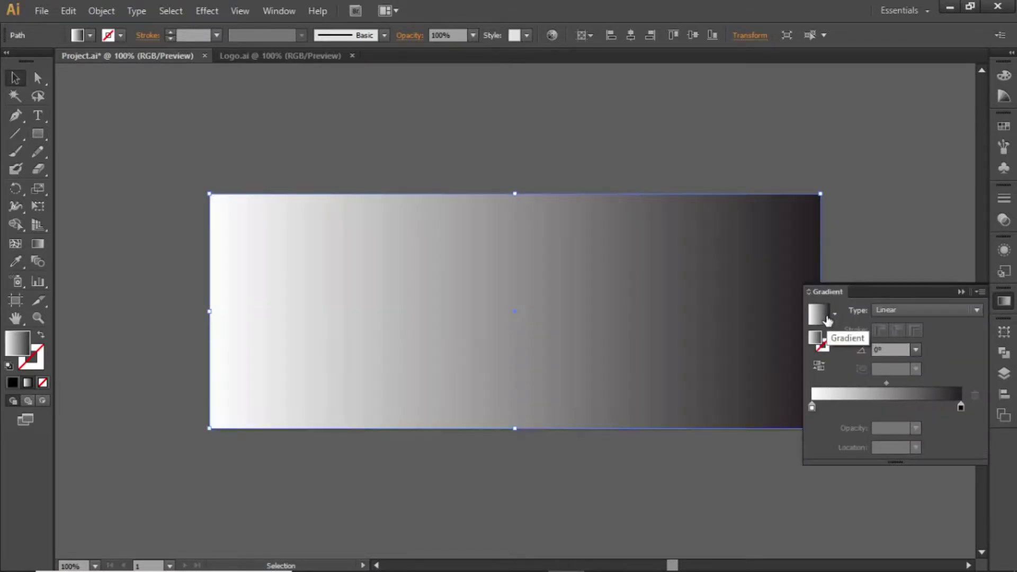
click(43, 244)
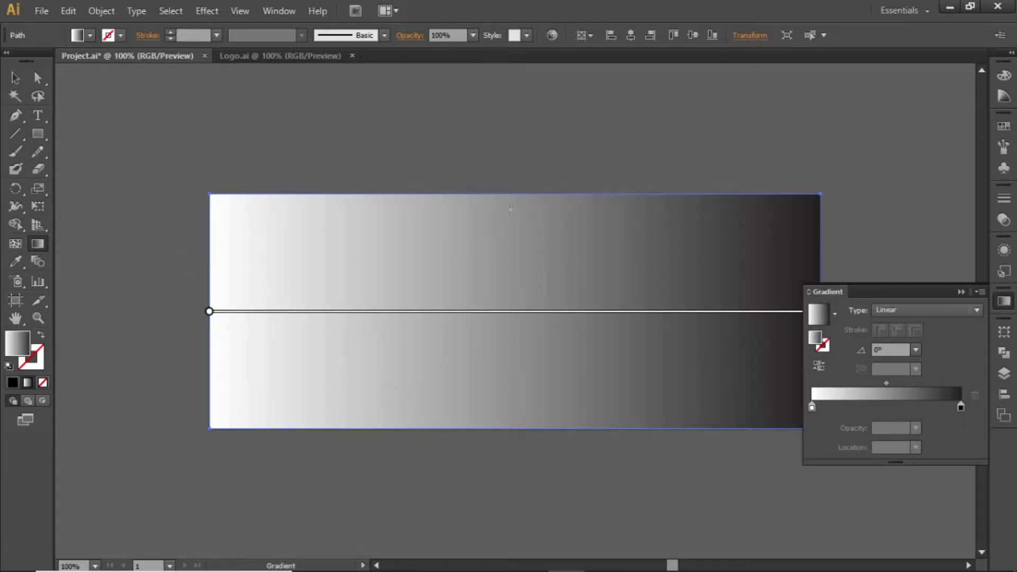
drag(511, 208, 511, 410)
key(v)
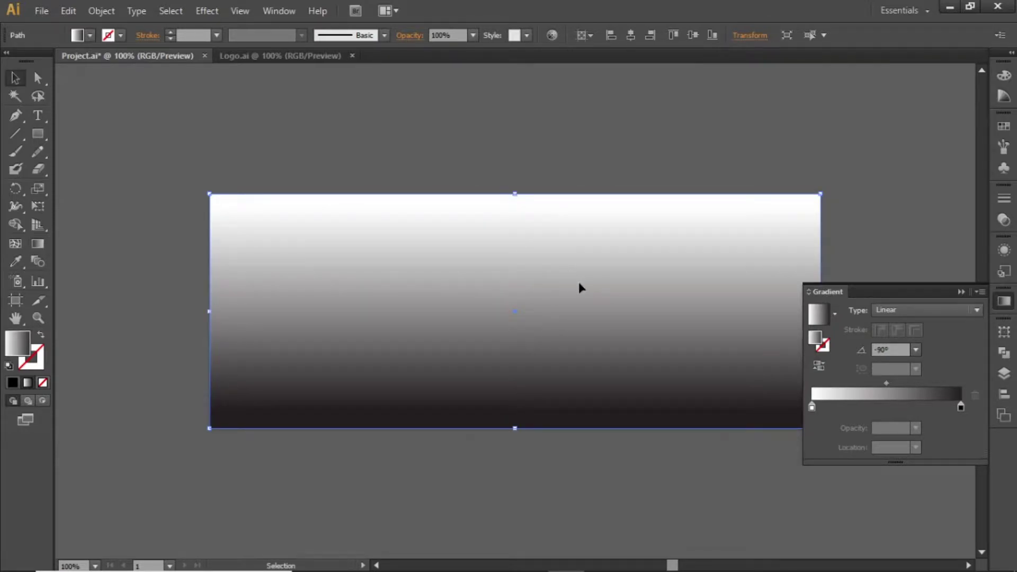
- Color the rectangle's gradient from navy R=34 G=47 B=89 at the start to dark navy R=1 G=13 B=51 at the end
double_click(811, 407)
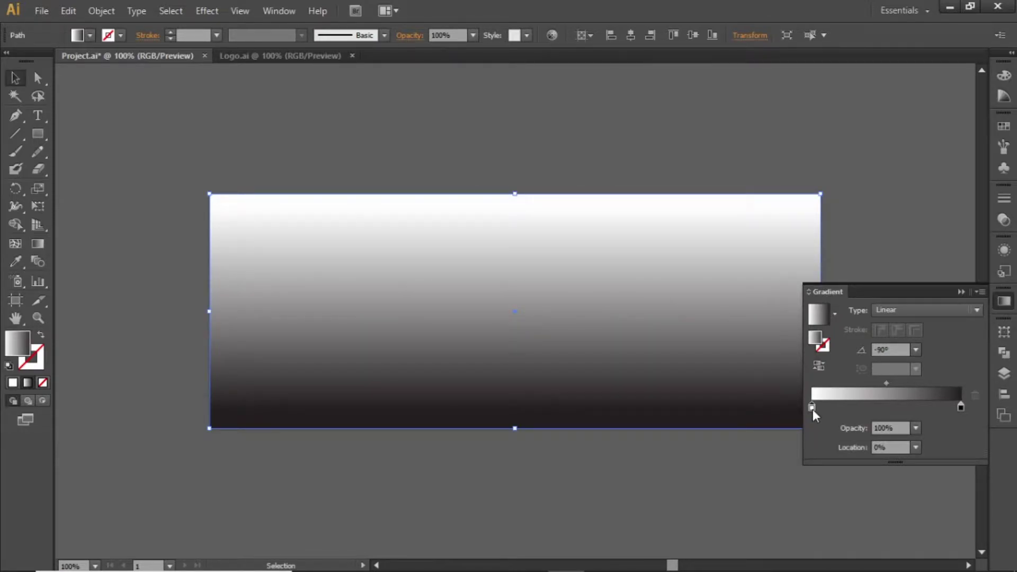
click(841, 313)
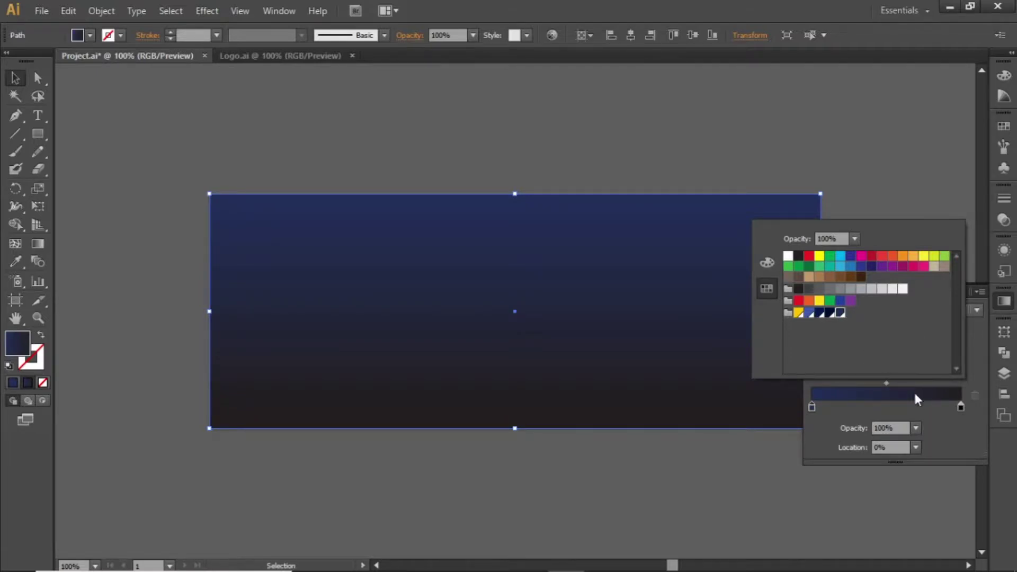
double_click(961, 407)
click(830, 314)
click(886, 147)
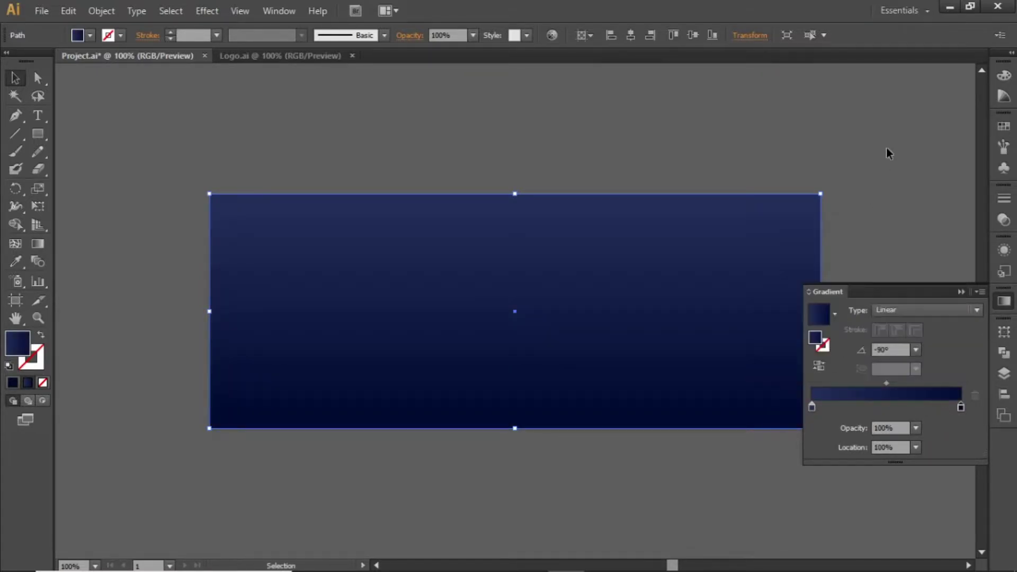
click(891, 167)
- Examine the RGB values of the two navy swatches used in the background gradient
click(1004, 126)
click(871, 189)
double_click(872, 191)
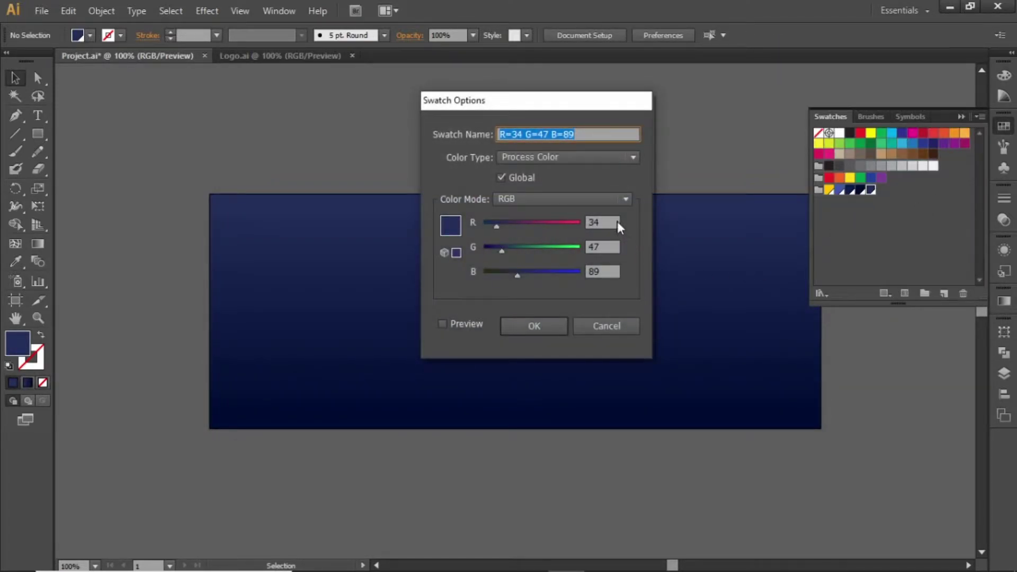
click(551, 324)
double_click(860, 189)
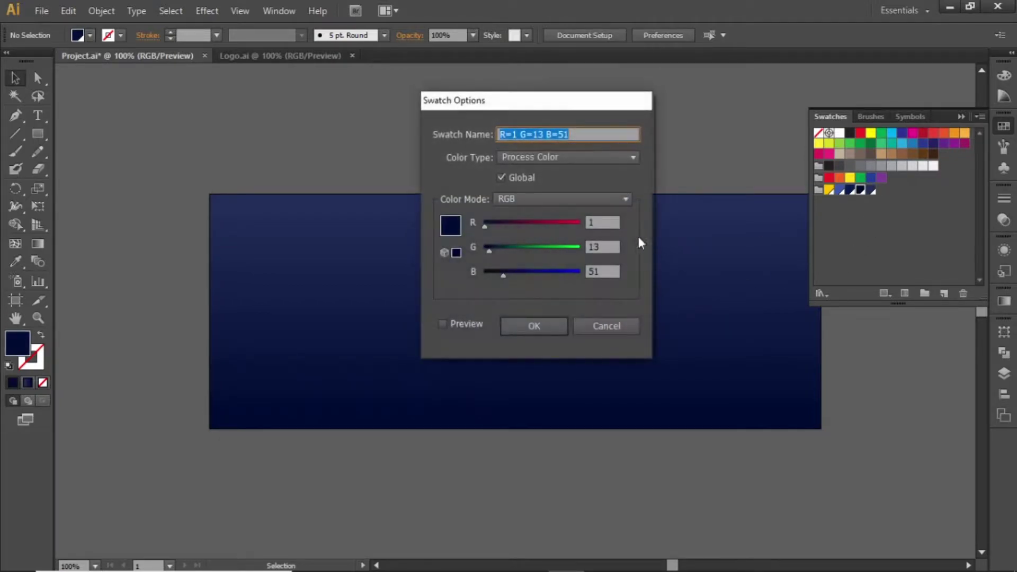
click(542, 323)
click(960, 117)
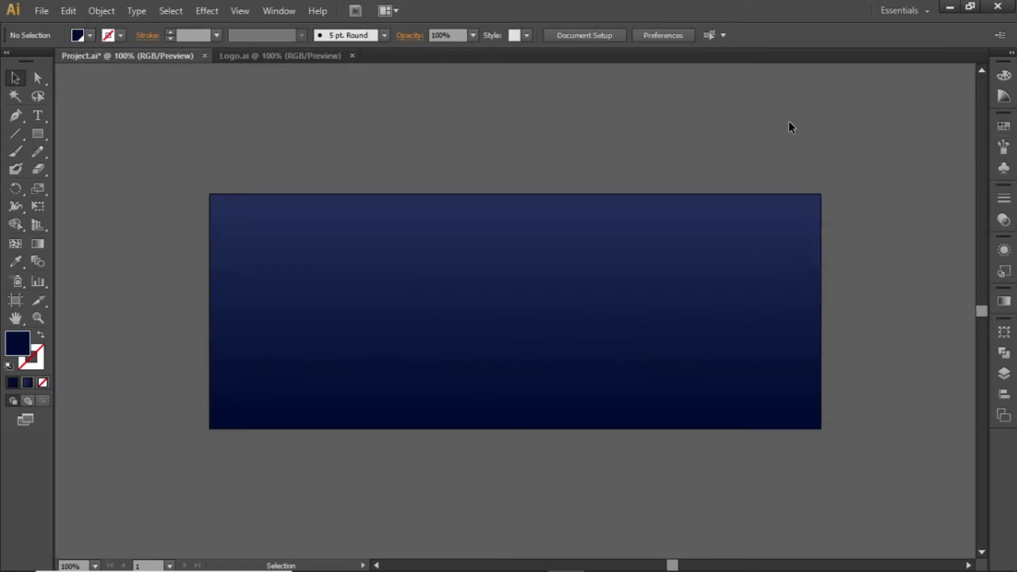
- Draw a large circle taller than the artboard and move it roughly over the middle of the rectangle
drag(42, 134, 98, 168)
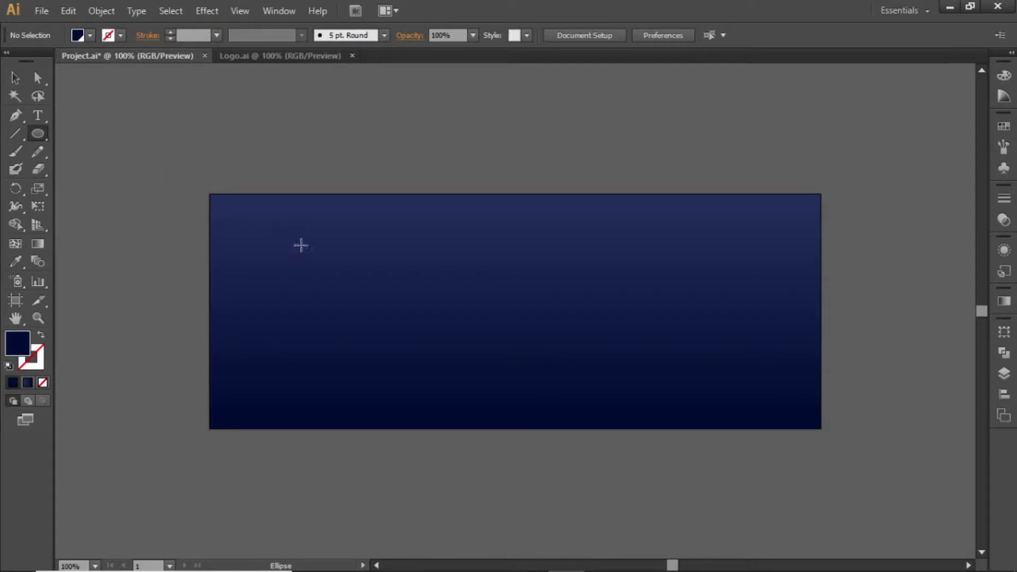
drag(299, 227, 620, 409)
key(v)
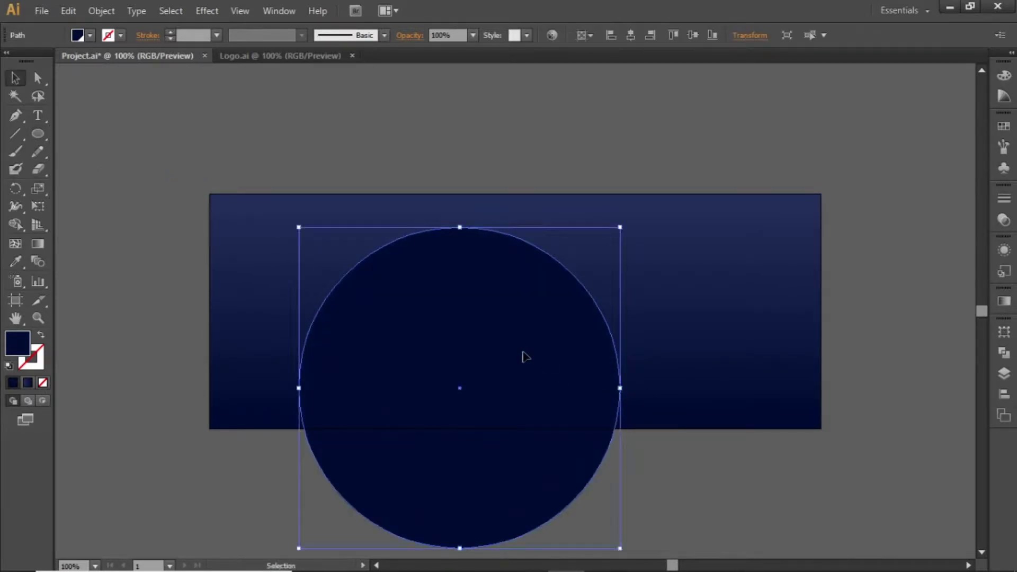
drag(511, 350, 558, 300)
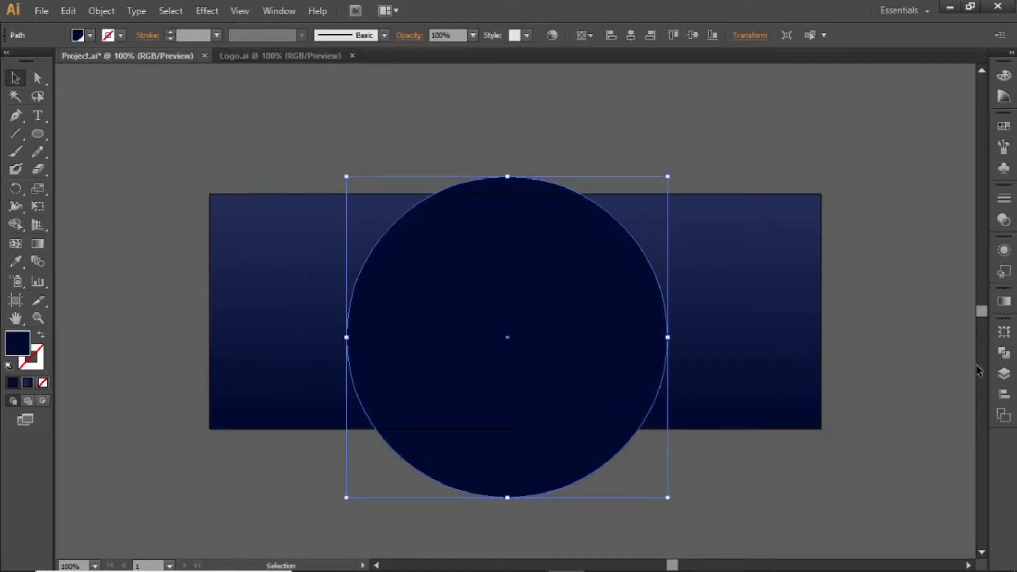
- Center the circle horizontally and vertically on the artboard and enlarge it proportionally from its center to nearly the rectangle's width
click(1004, 395)
click(864, 358)
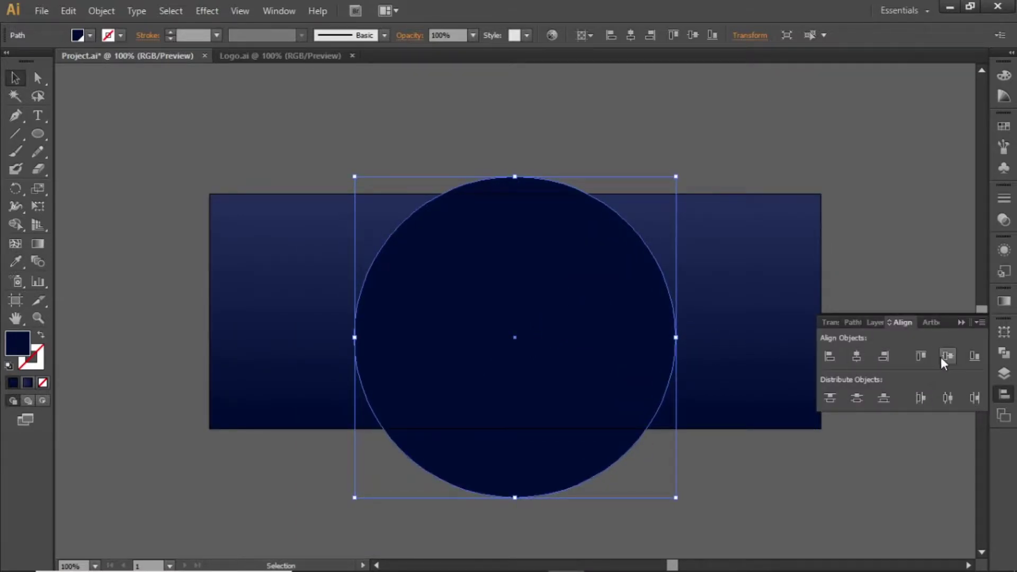
click(946, 356)
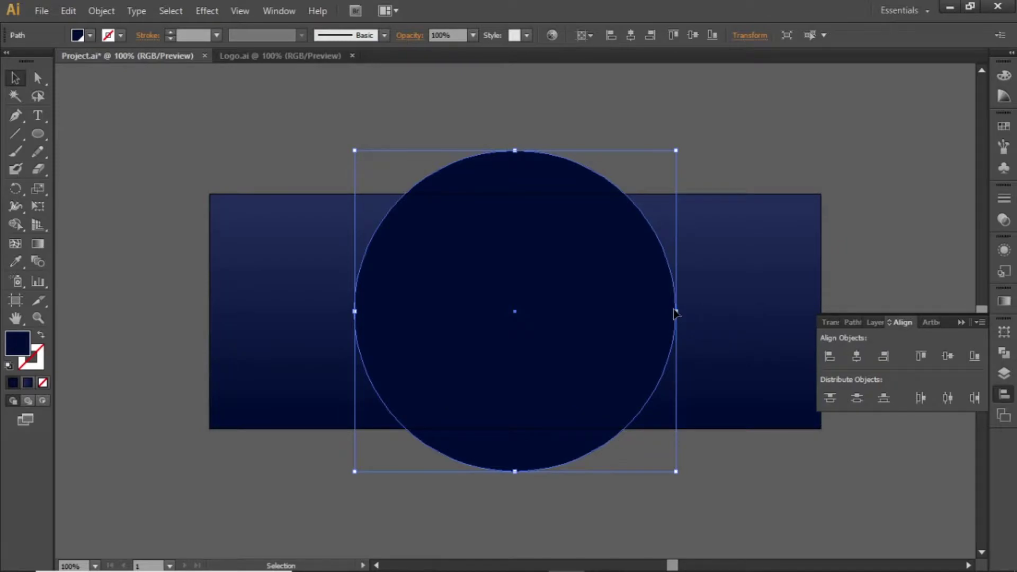
drag(676, 312, 767, 313)
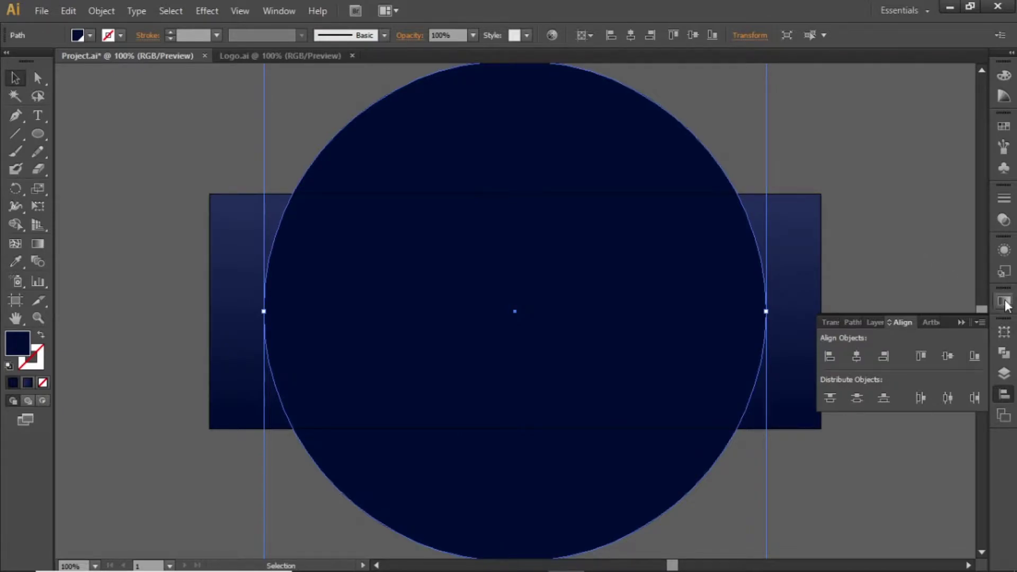
- Fill the circle with the navy linear gradient running from top to bottom at -90°
click(1004, 301)
click(823, 317)
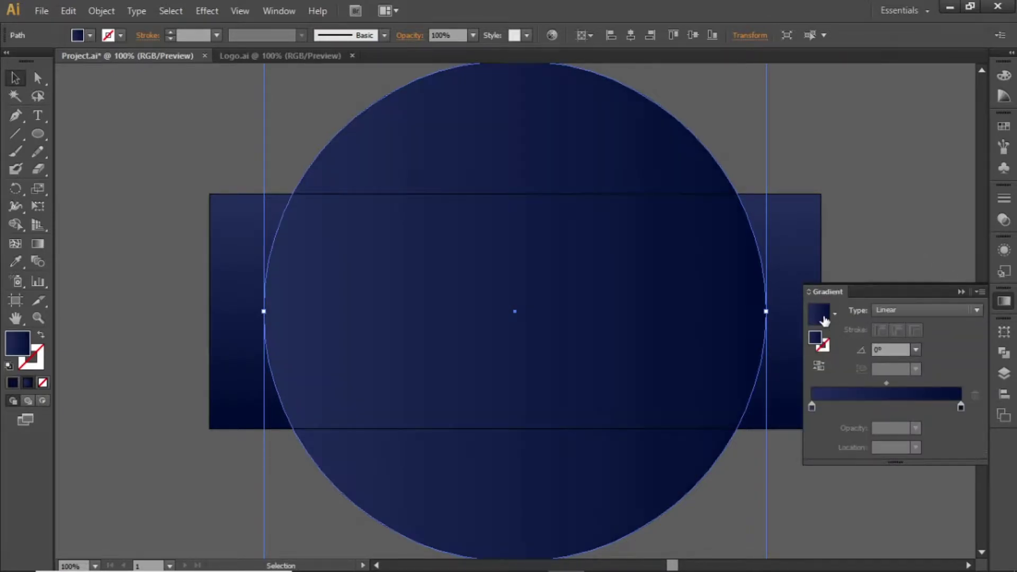
click(41, 244)
drag(522, 127, 524, 500)
key(v)
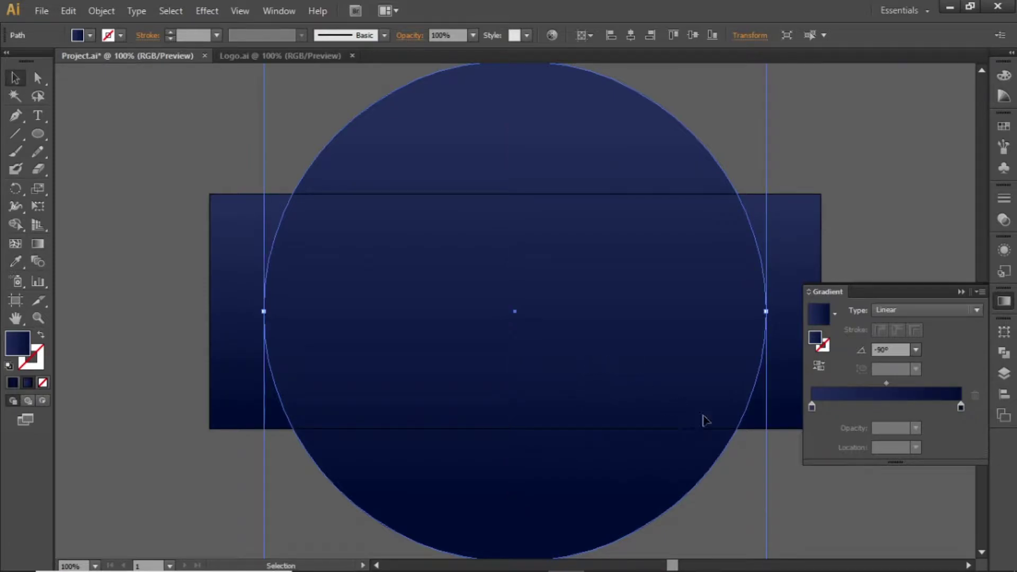
- Set the circle gradient's first stop to 0% opacity and its end stop to the R=9 G=26 B=80 swatch
click(812, 407)
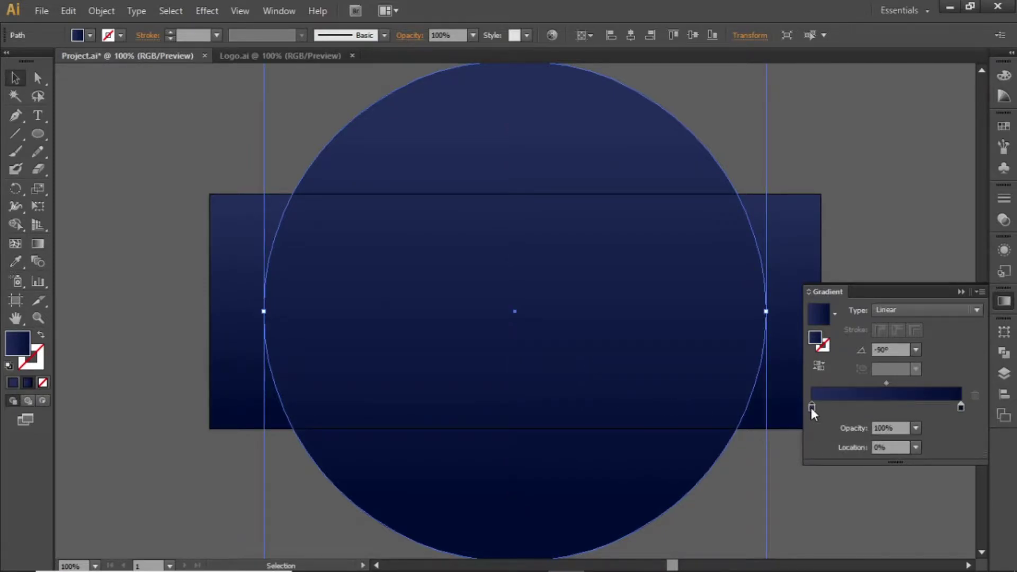
click(915, 428)
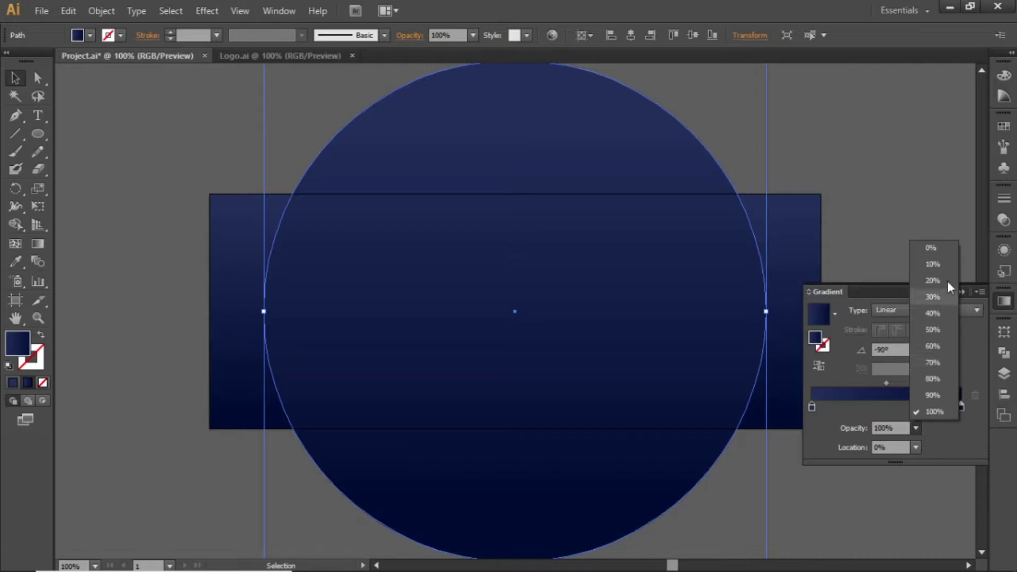
click(946, 253)
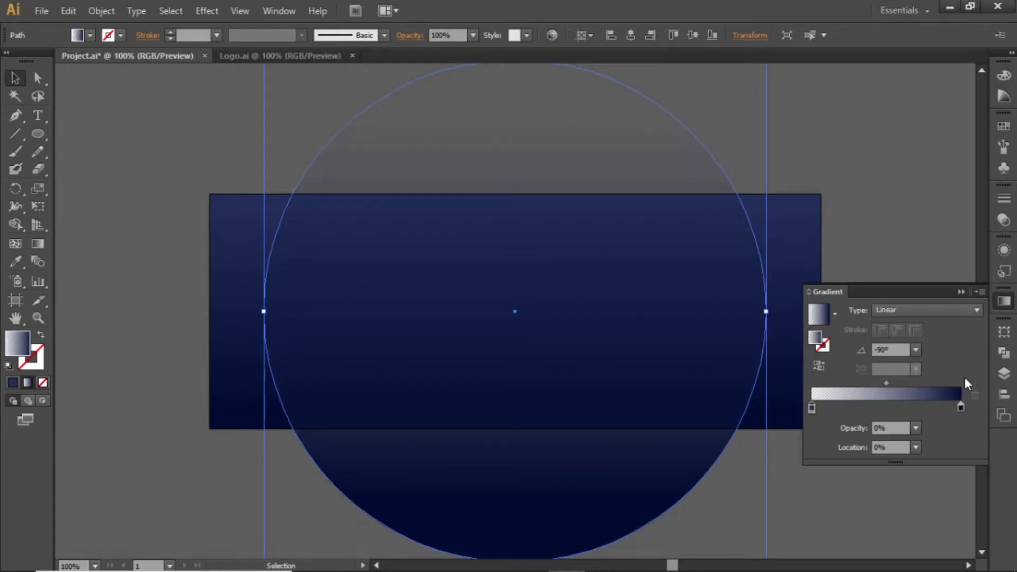
double_click(960, 407)
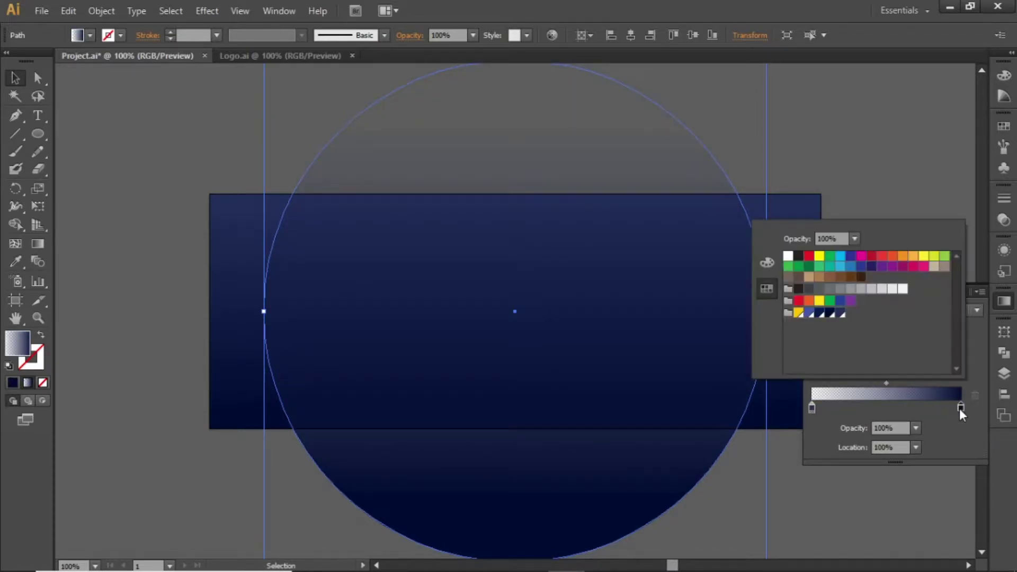
click(819, 317)
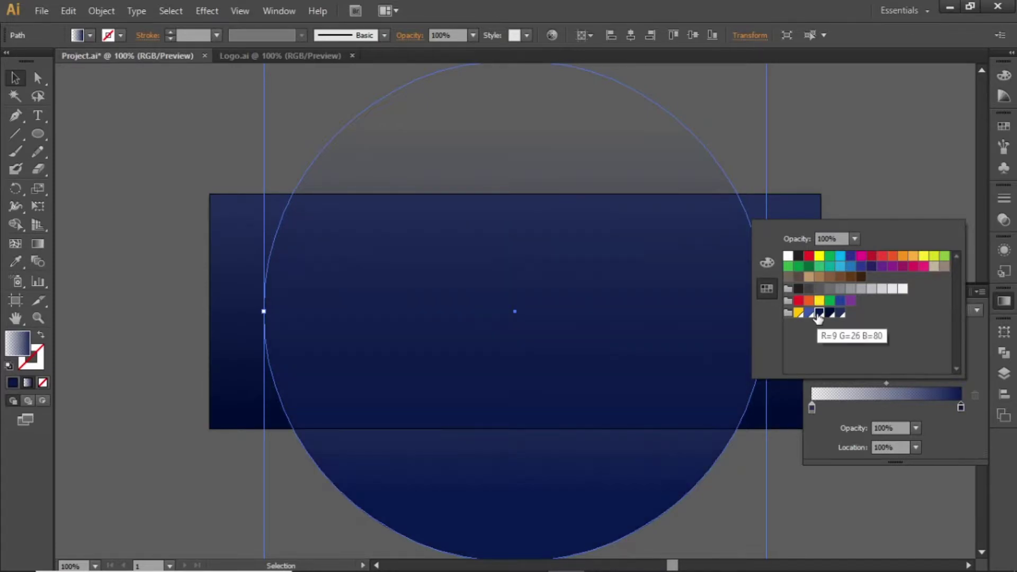
click(907, 159)
click(908, 168)
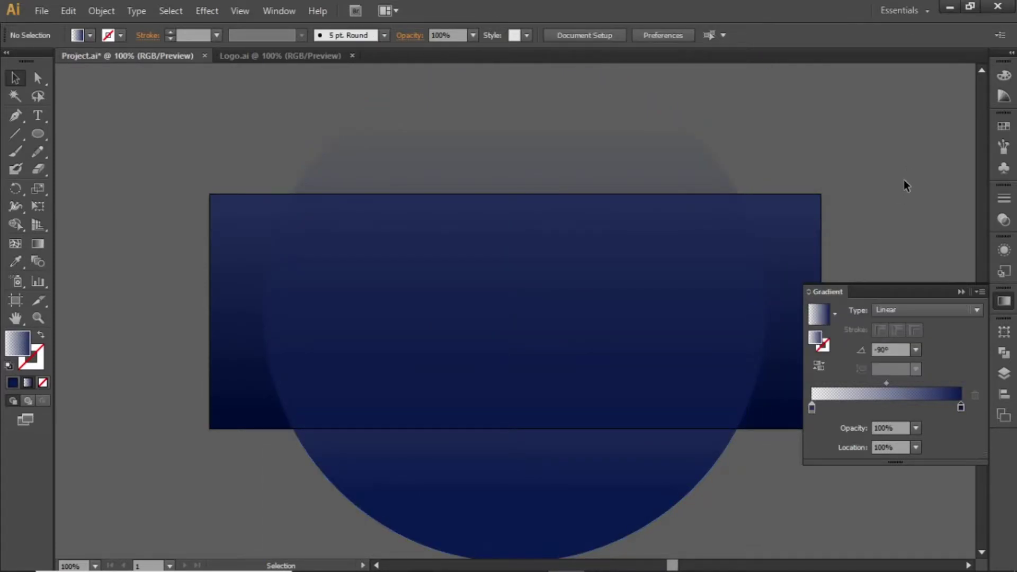
- Examine the RGB values of the blue swatch used for the circle's gradient
click(1003, 127)
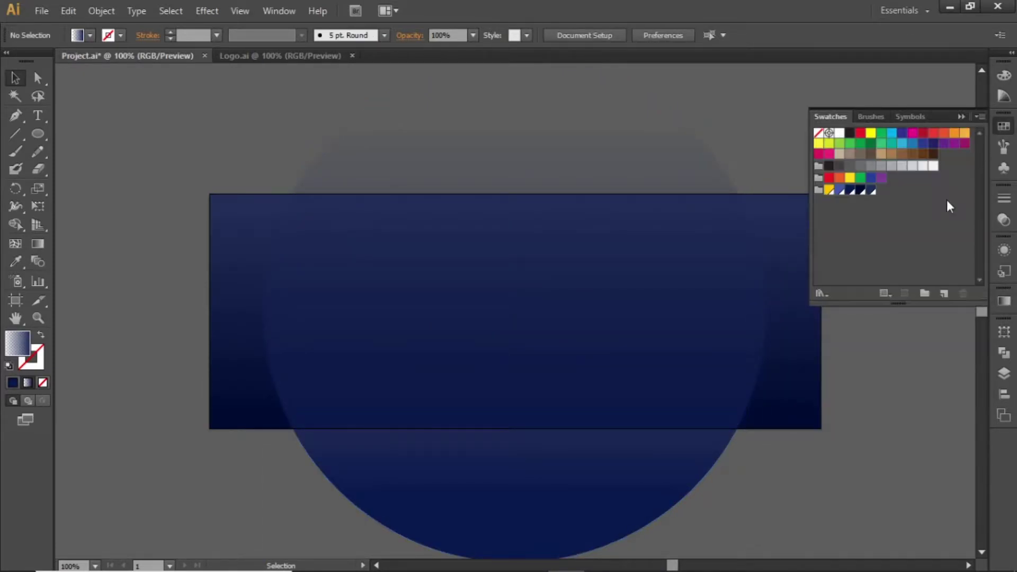
double_click(851, 191)
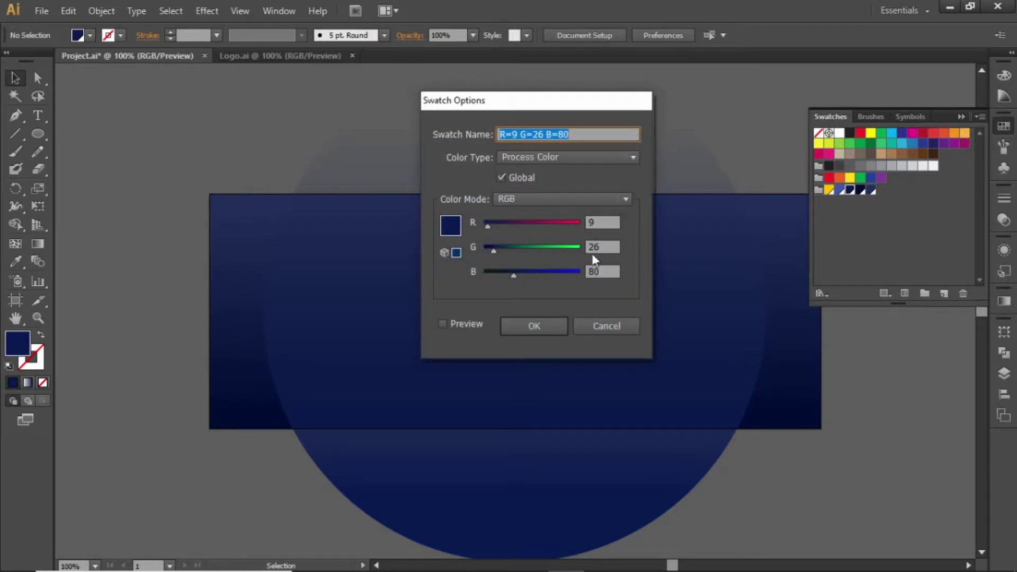
click(554, 324)
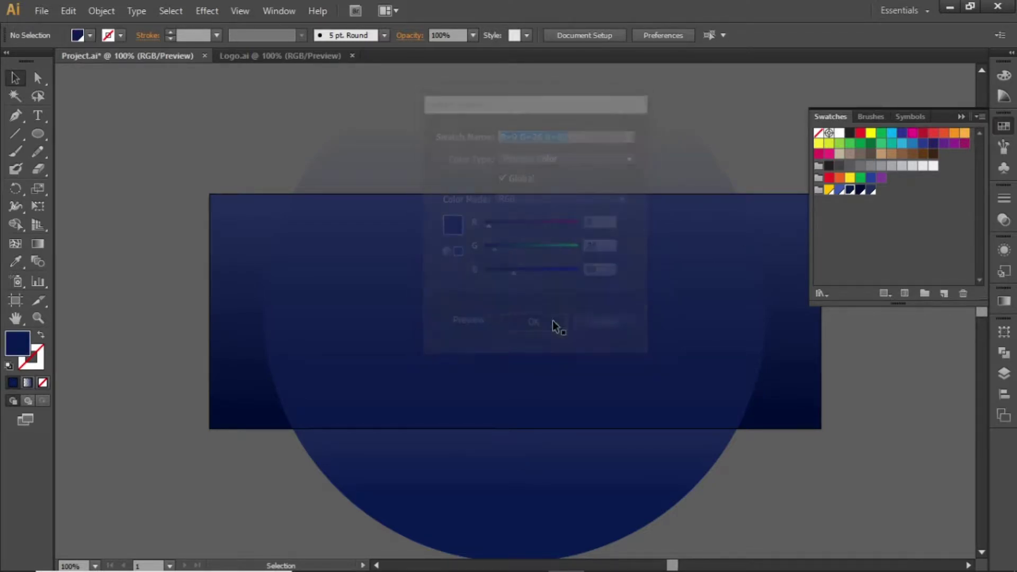
click(961, 116)
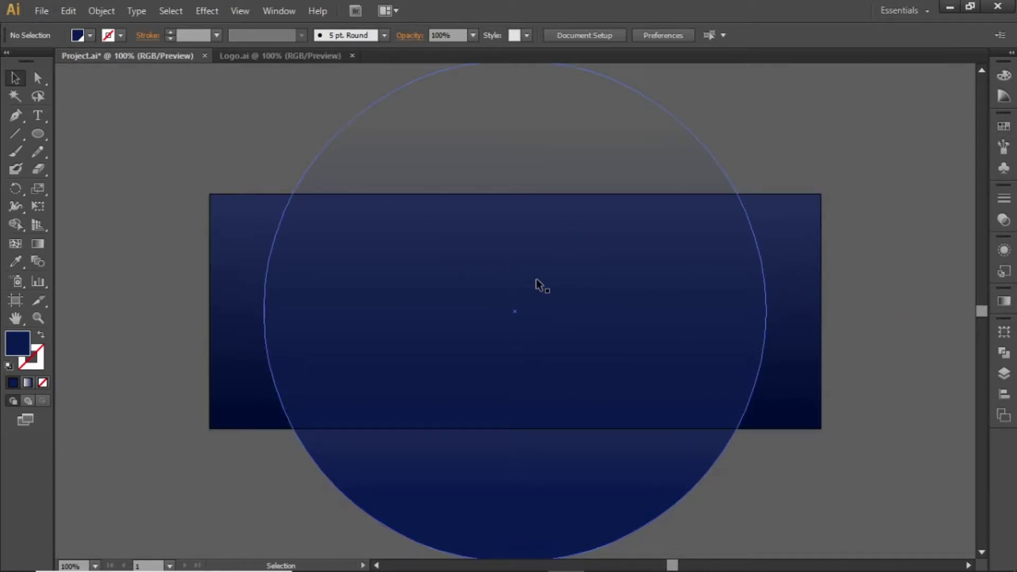
- Copy the gradient circle and paste the duplicate directly in front of it
click(530, 263)
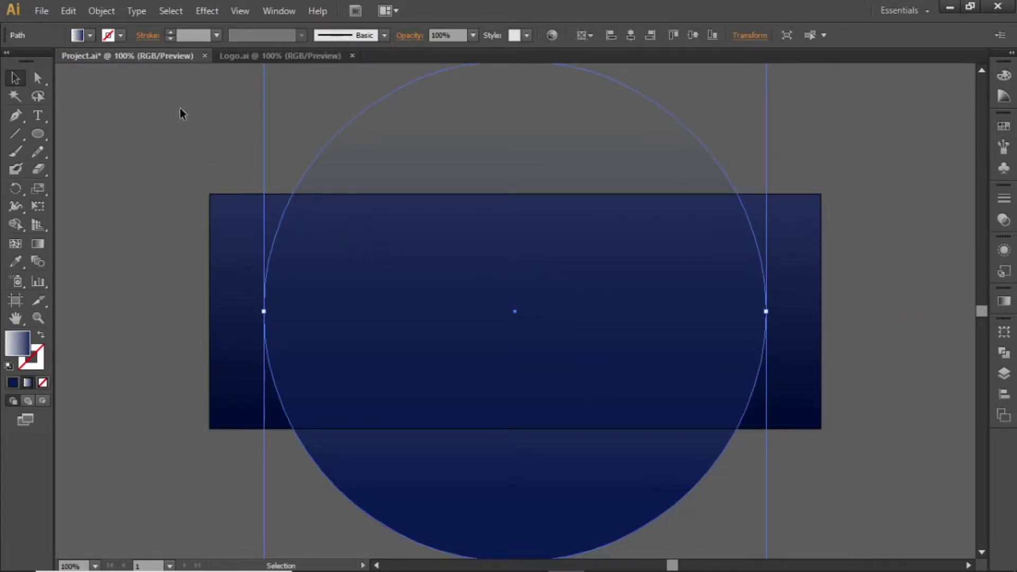
click(68, 11)
click(109, 85)
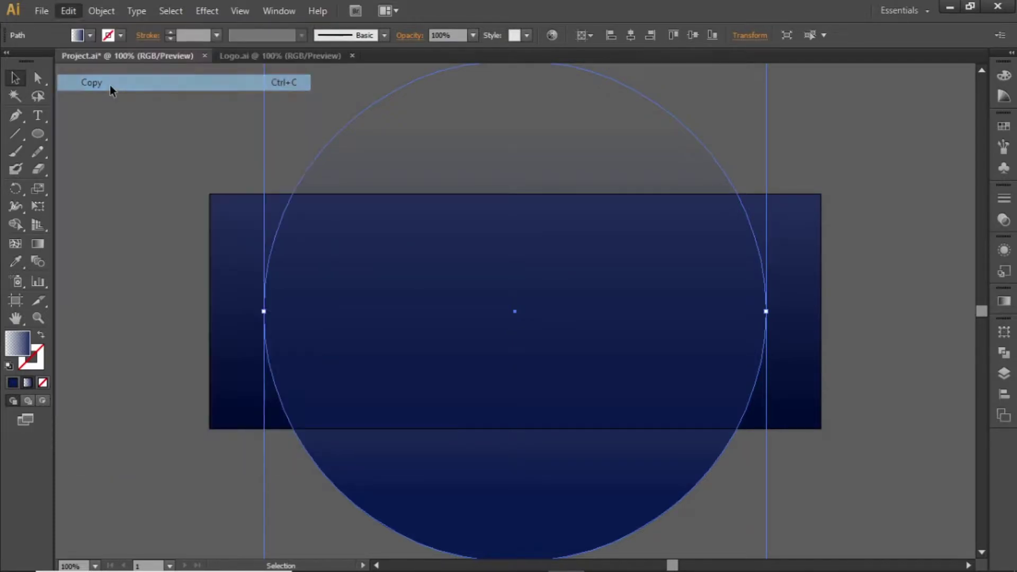
click(68, 11)
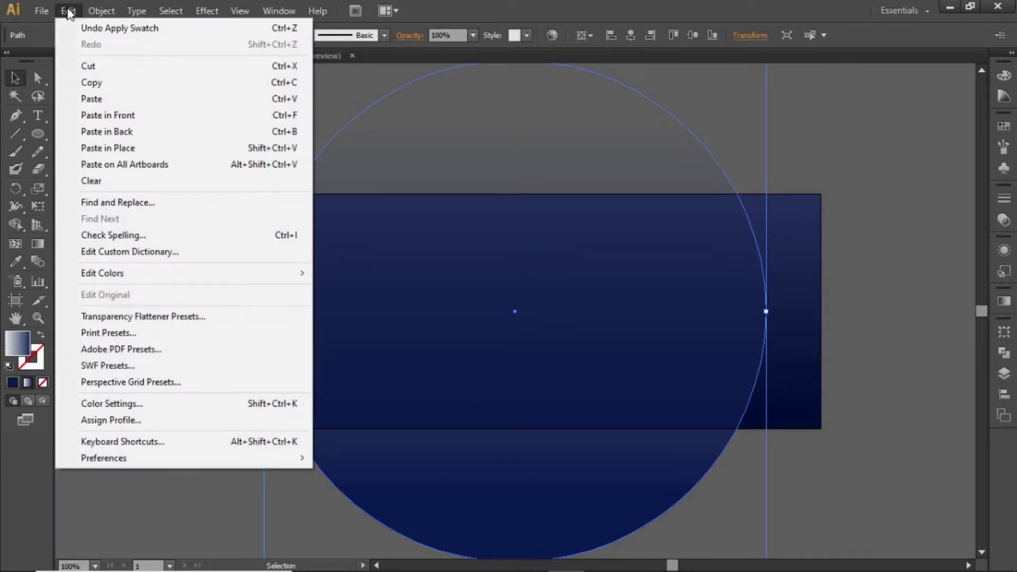
click(157, 119)
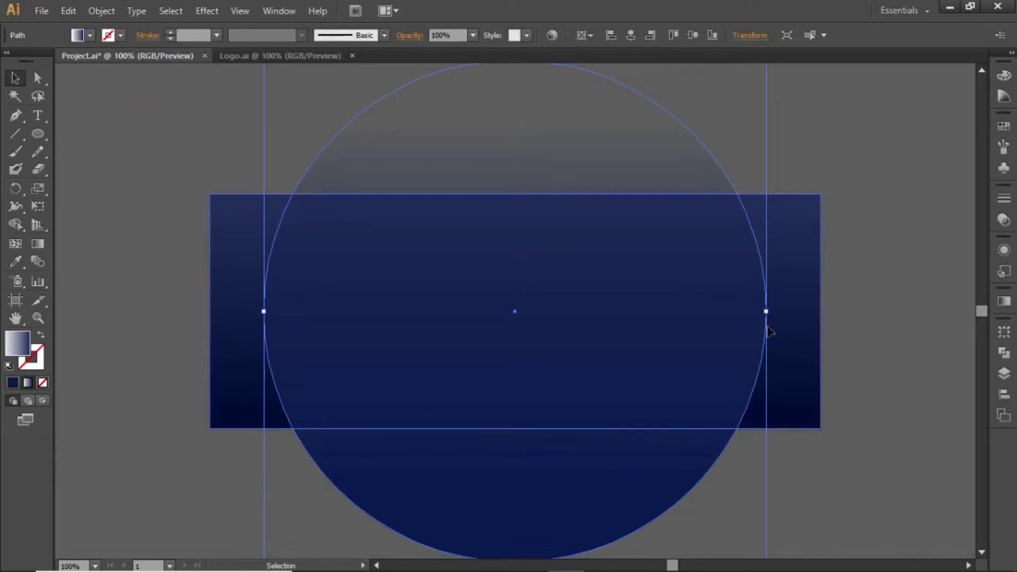
- Shrink the duplicate circle proportionally about its centre to sit slightly inside the original, and reverse its gradient direction
drag(766, 313, 741, 312)
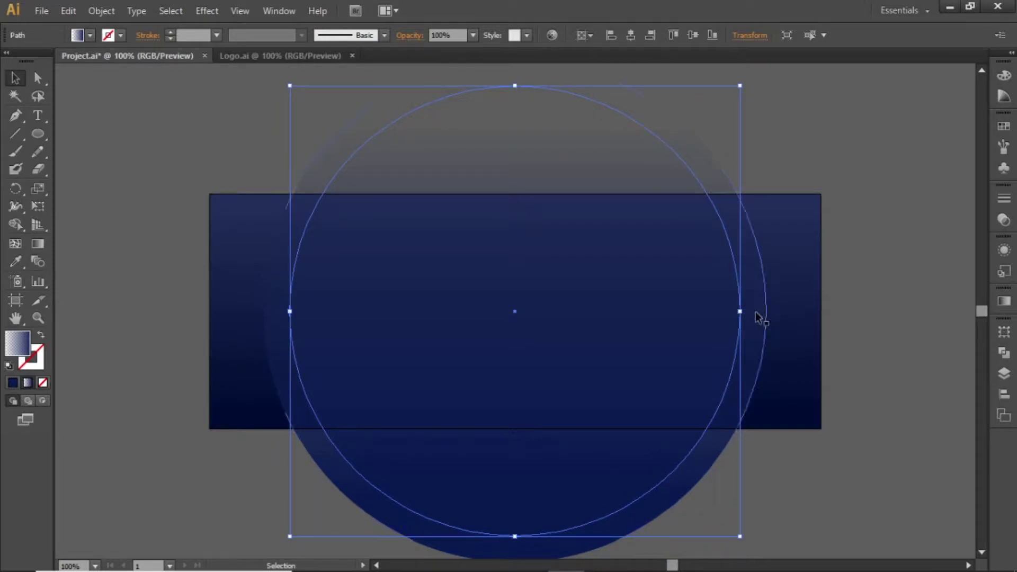
click(1005, 303)
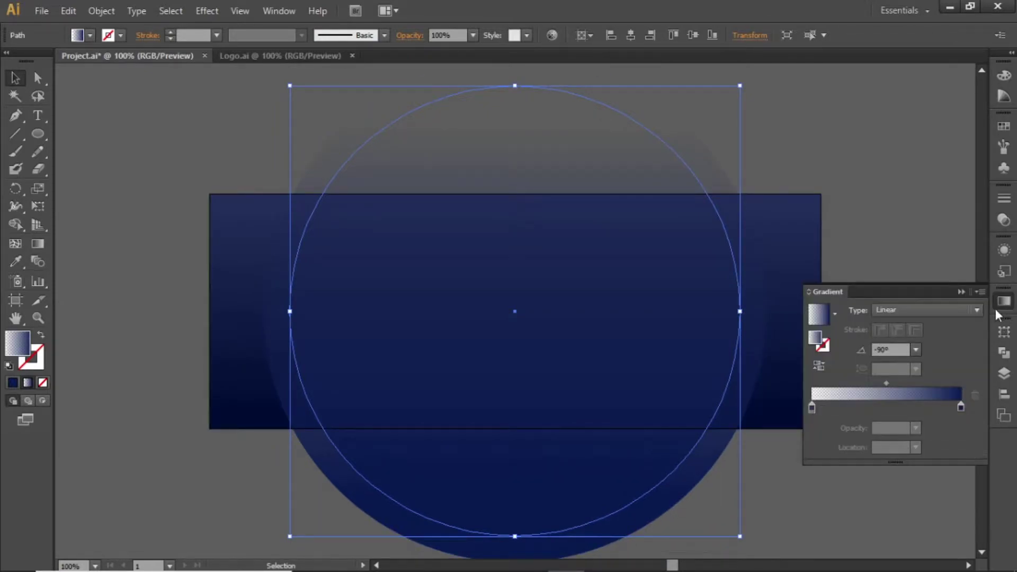
click(820, 367)
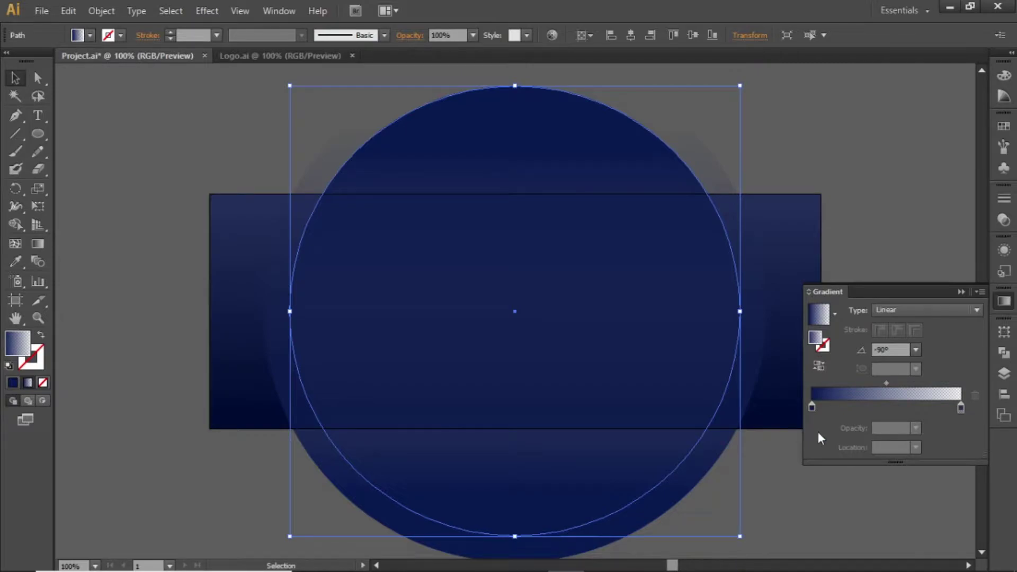
- Recolour the opaque first stop of the smaller circle's gradient with the R=62 G=88 B=173 blue swatch
double_click(811, 406)
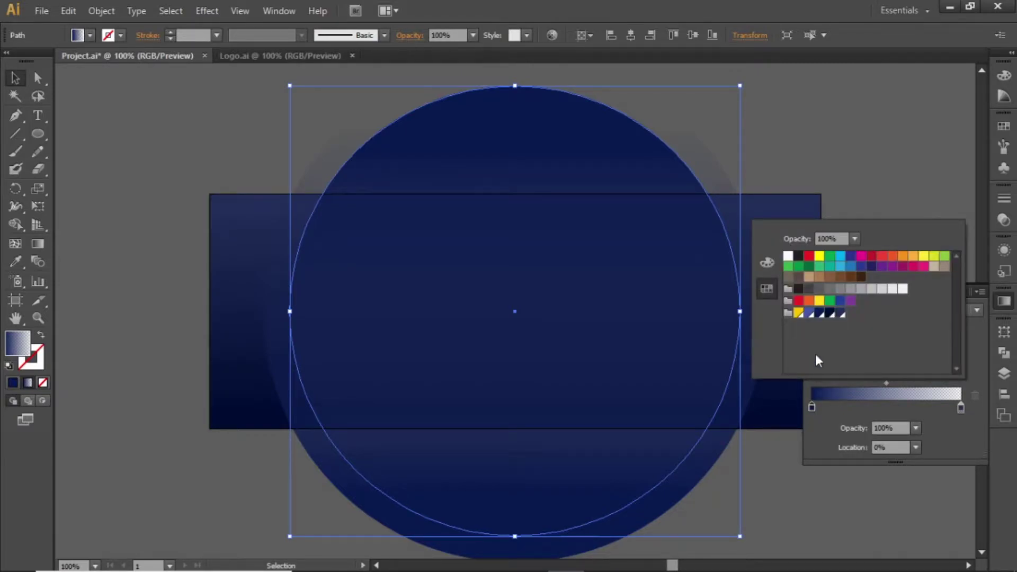
click(811, 315)
click(892, 186)
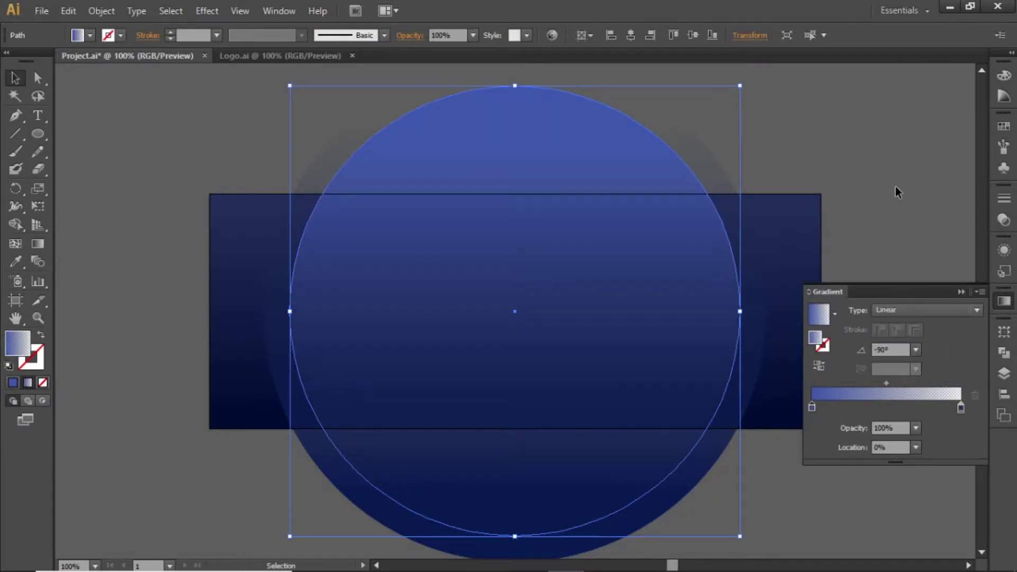
- Examine the RGB values of the lighter blue swatch used in the smaller circle's gradient
click(892, 196)
click(1002, 128)
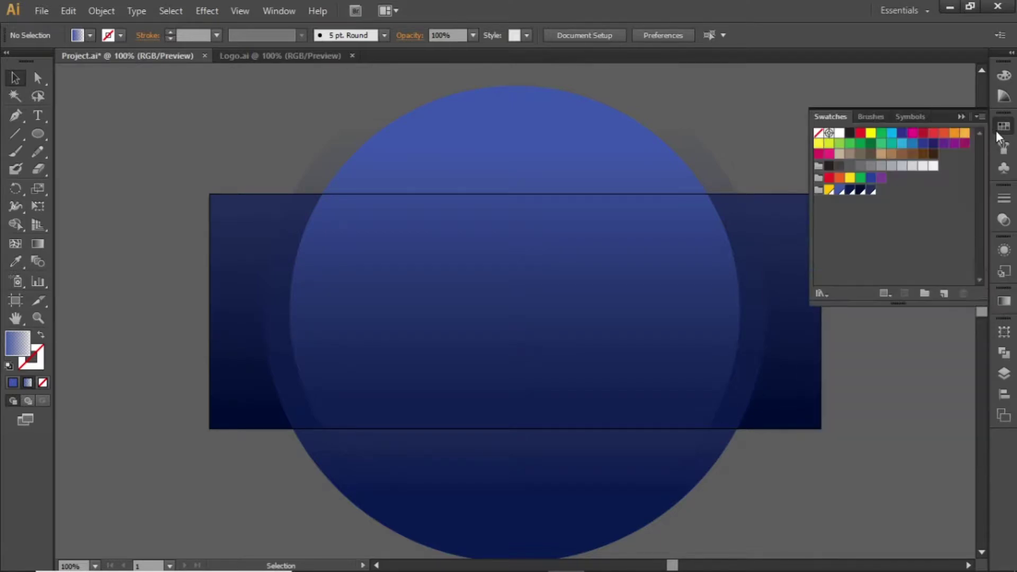
double_click(840, 190)
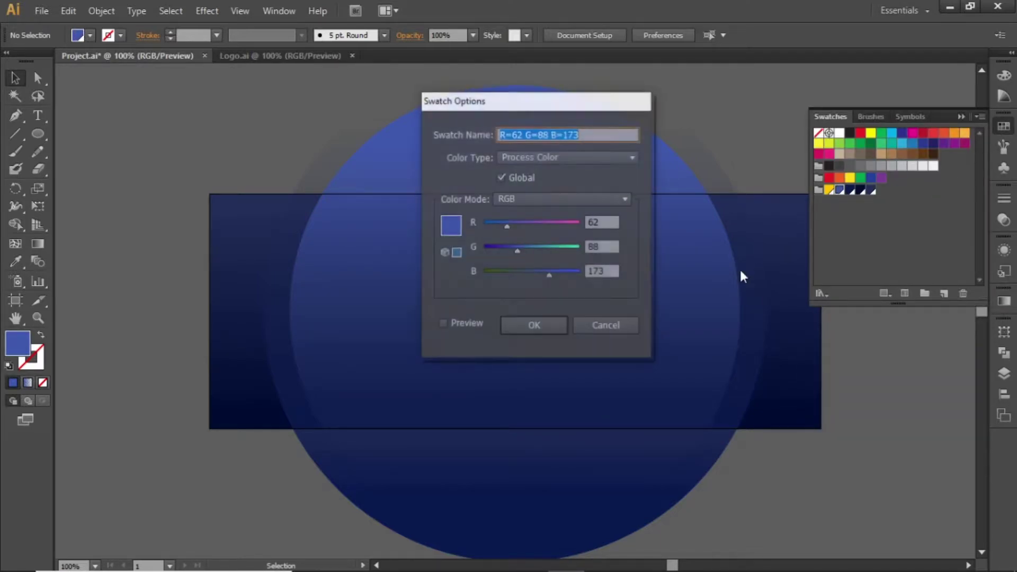
click(552, 326)
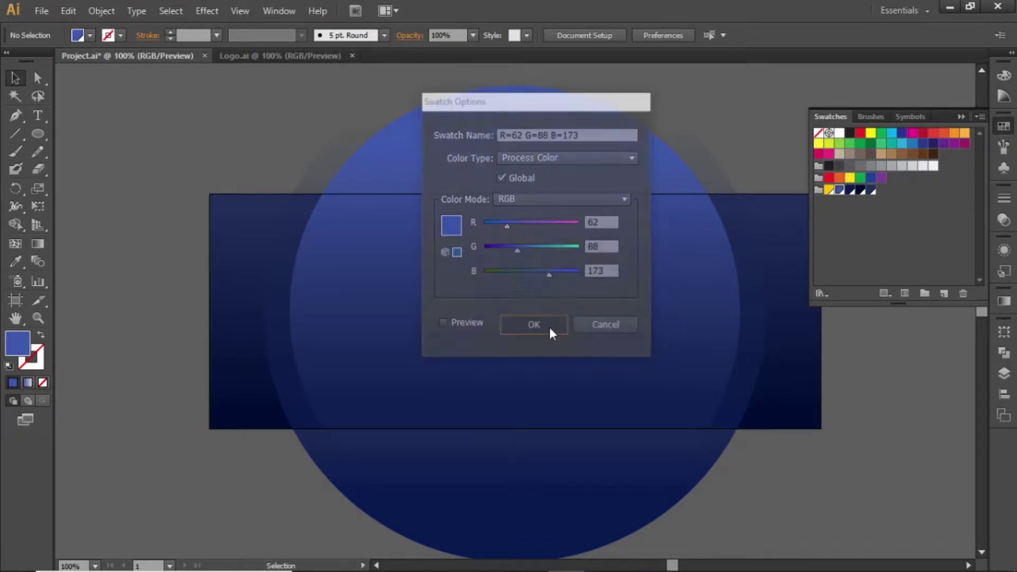
click(958, 118)
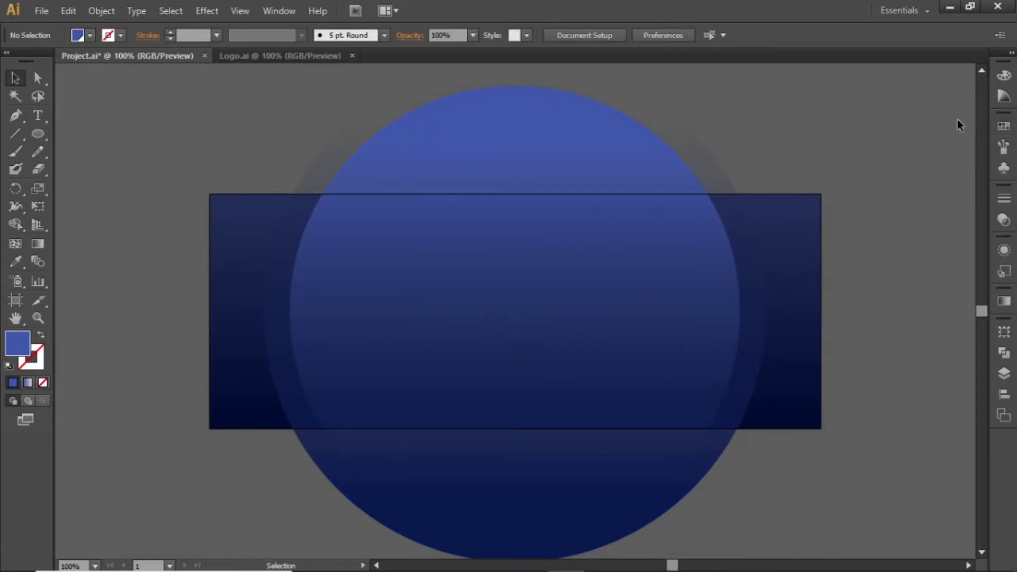
- Copy the light blue gradient circle, paste it in front, and shrink the copy about its centre to about 548 px in diameter
click(594, 255)
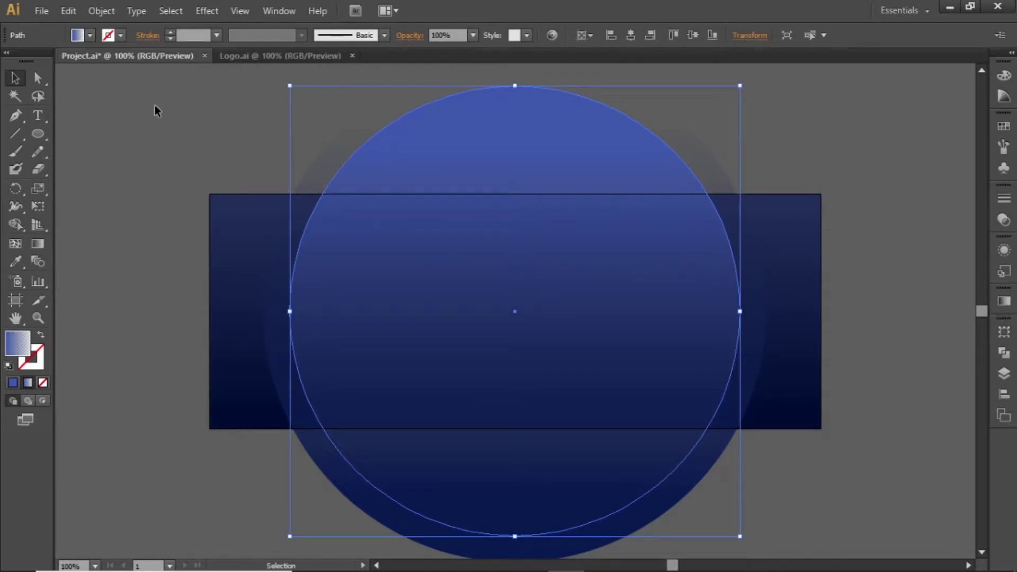
click(74, 16)
click(108, 79)
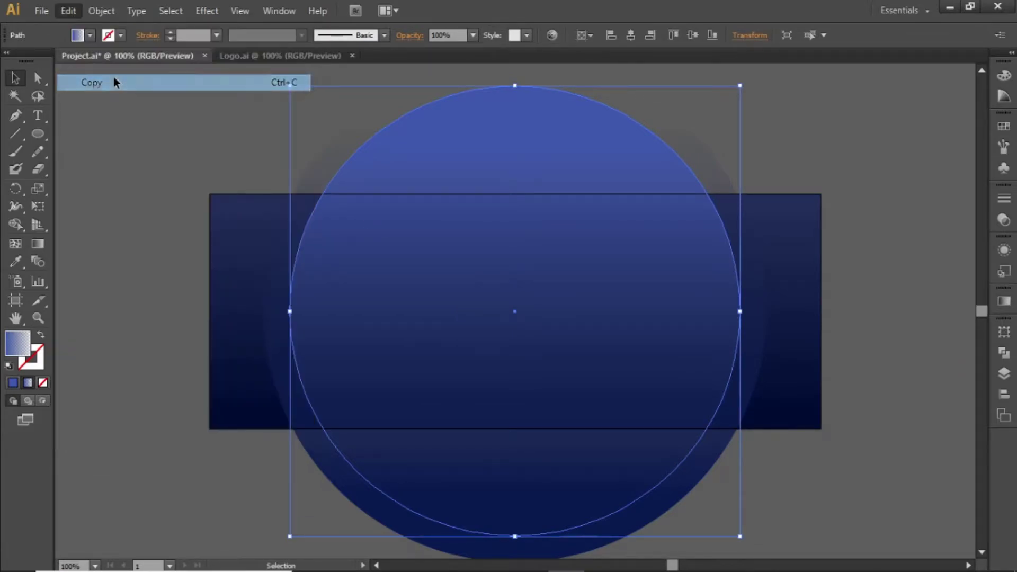
click(62, 12)
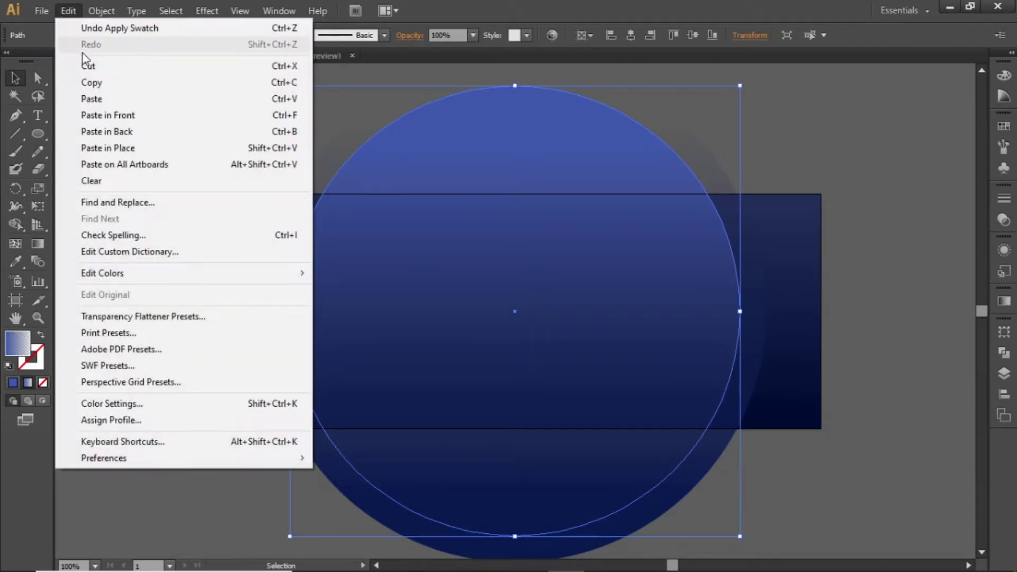
click(145, 116)
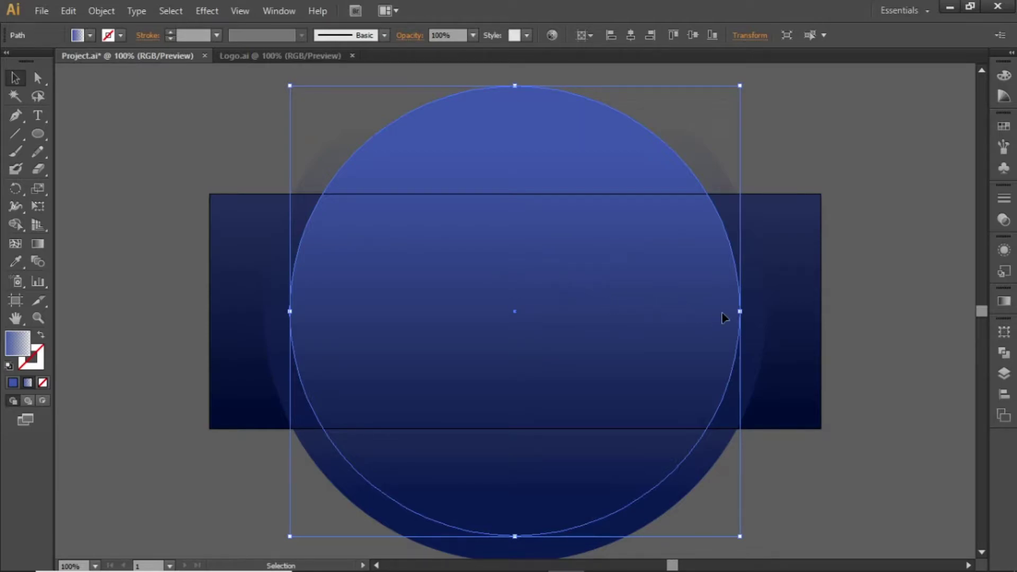
drag(741, 311, 720, 311)
click(864, 241)
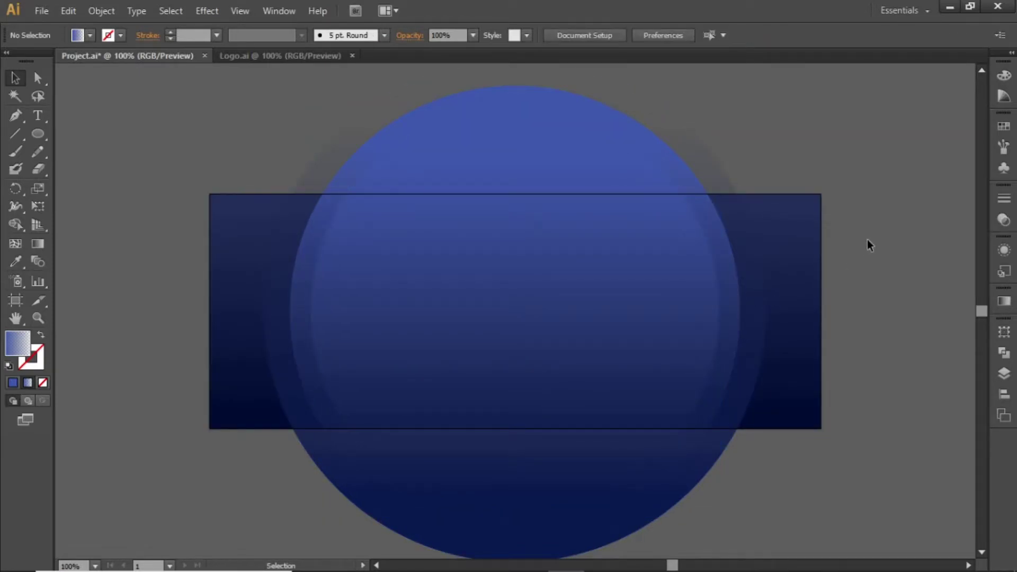
- Place the House Exterior photo from the Video Project folder and centre it horizontally and vertically on the artboard
click(635, 275)
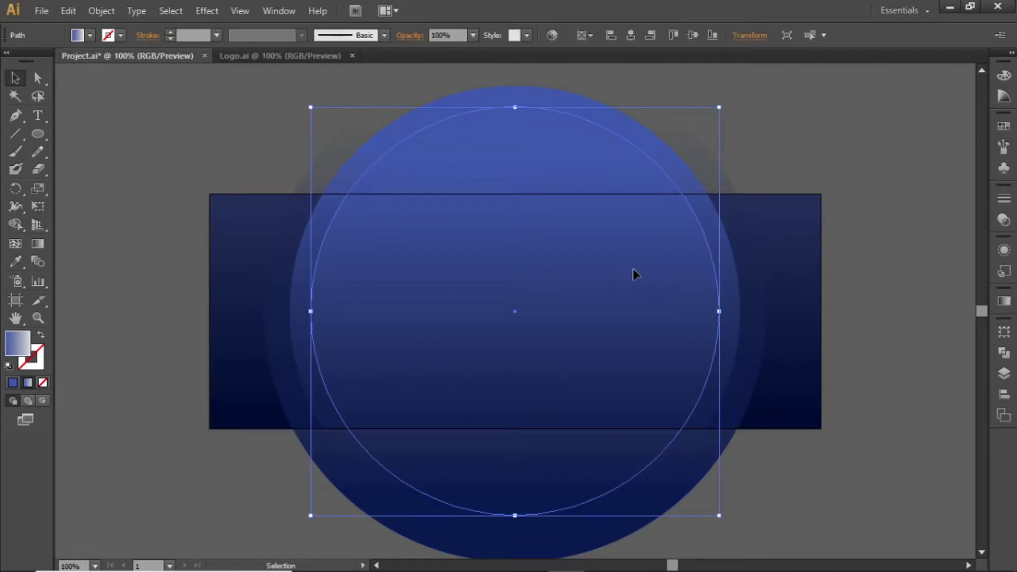
click(1004, 374)
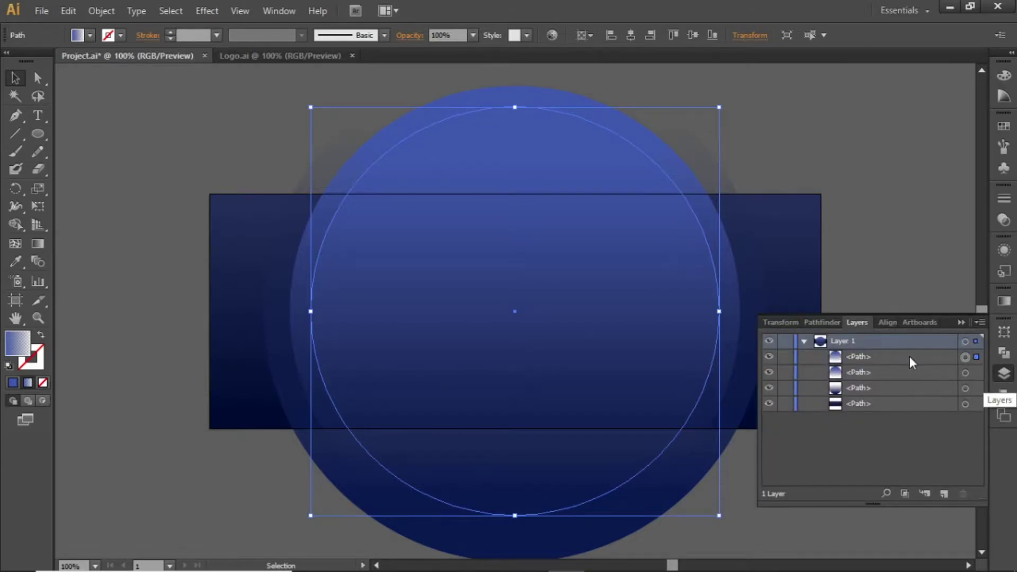
click(907, 277)
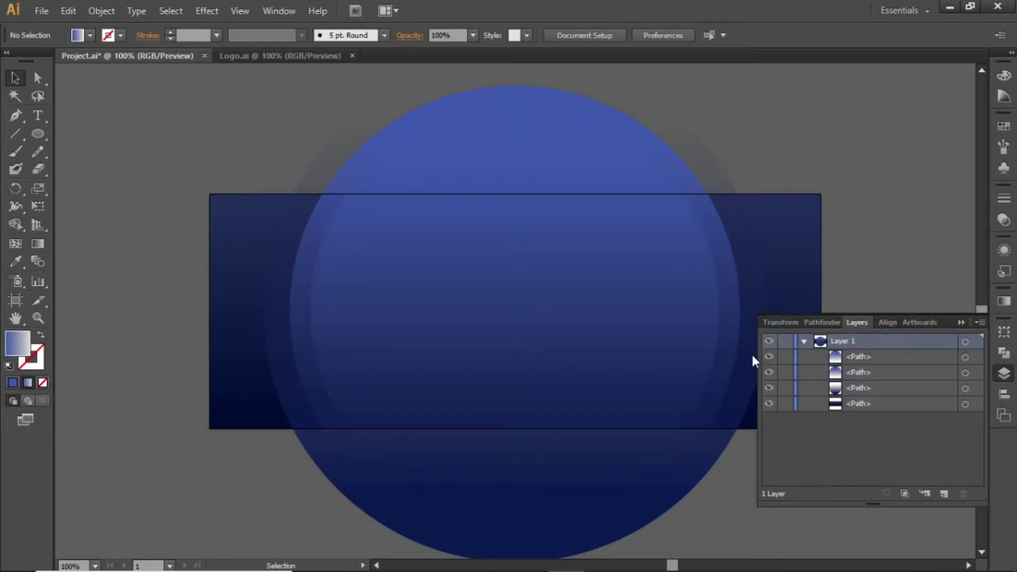
click(421, 556)
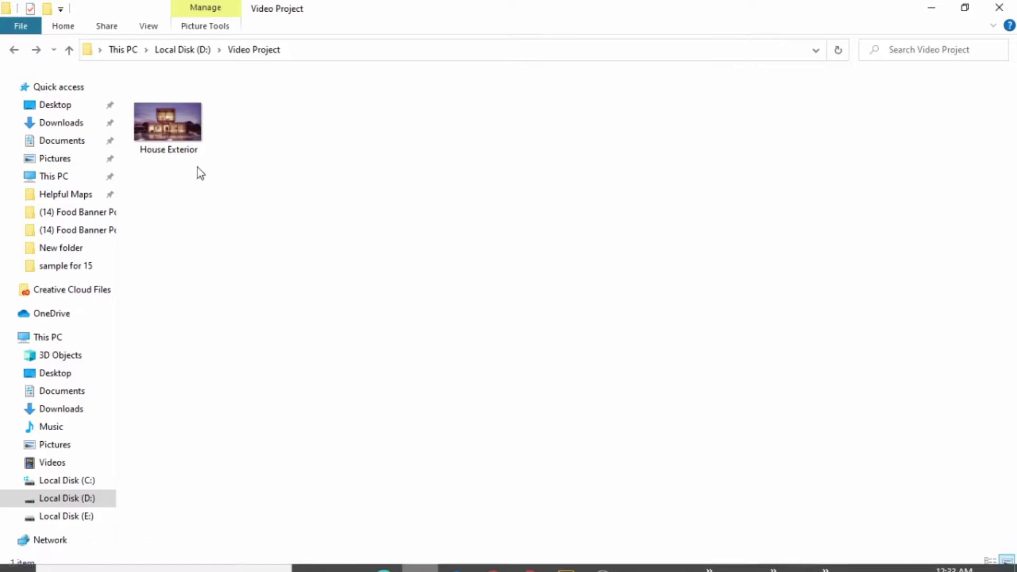
drag(164, 122, 548, 334)
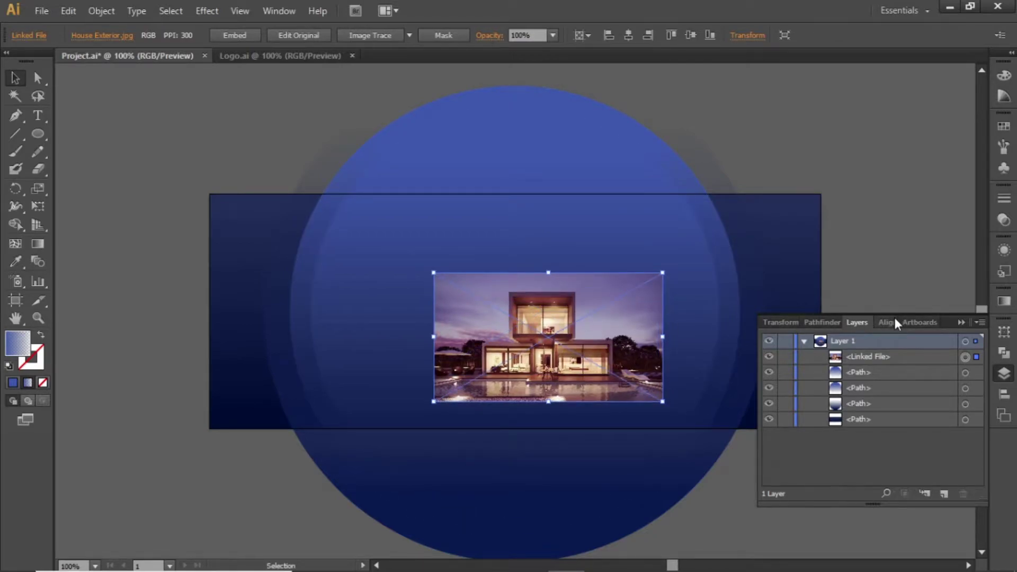
click(887, 322)
click(858, 361)
click(949, 358)
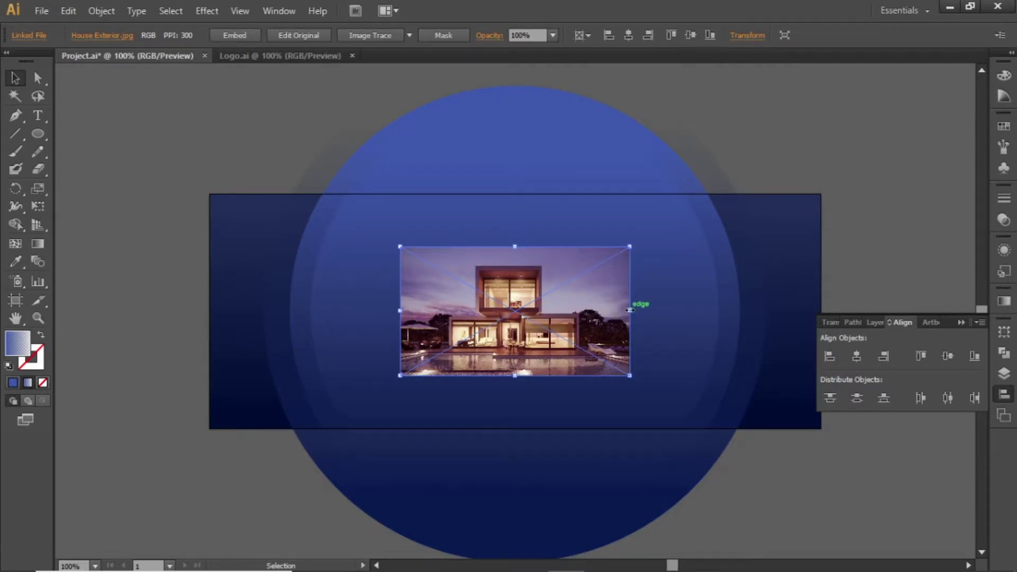
- Enlarge the house photo proportionally about its centre to about 656 px wide and move it directly beneath the smallest circle in the stacking order
drag(630, 310, 759, 325)
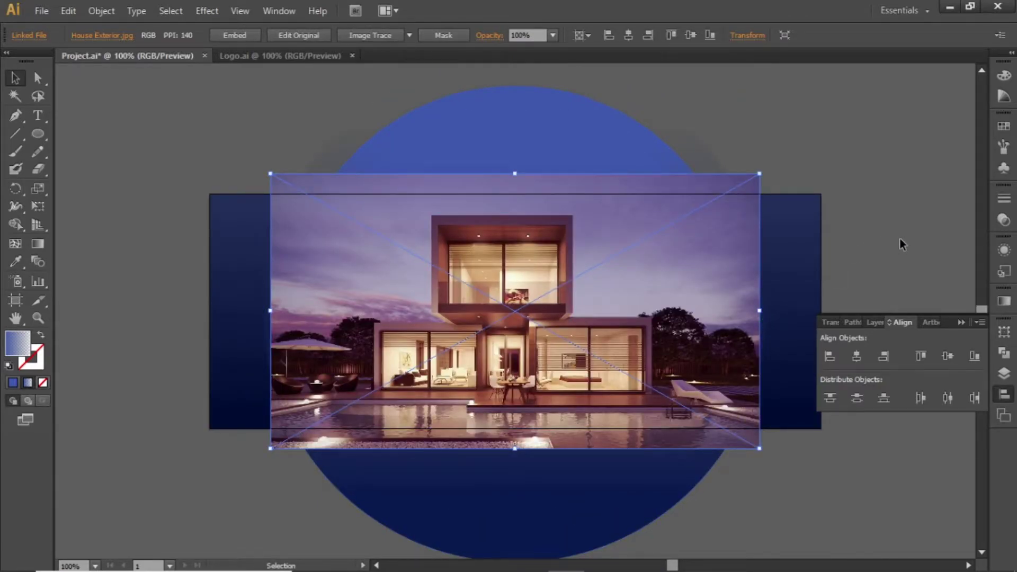
click(1004, 373)
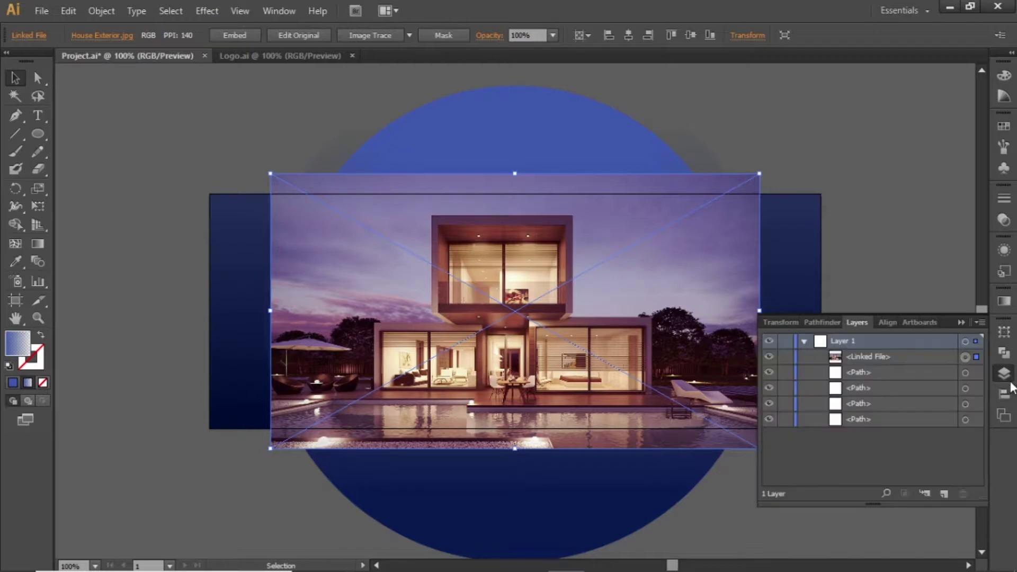
click(899, 356)
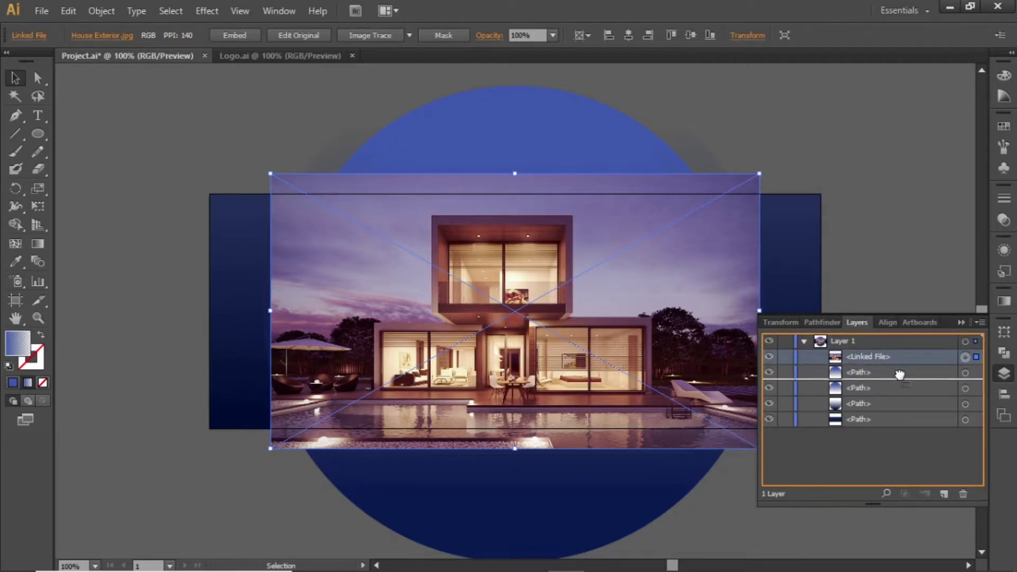
drag(901, 375, 900, 375)
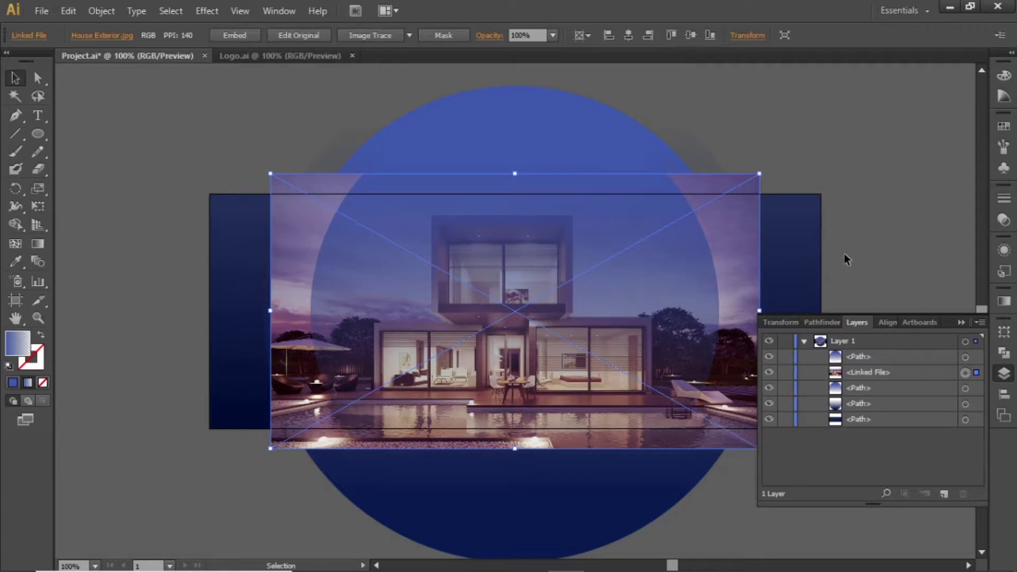
- Make a clipping mask from the smallest circle and the house photo, cropping the photo to the circle
shift+click(680, 268)
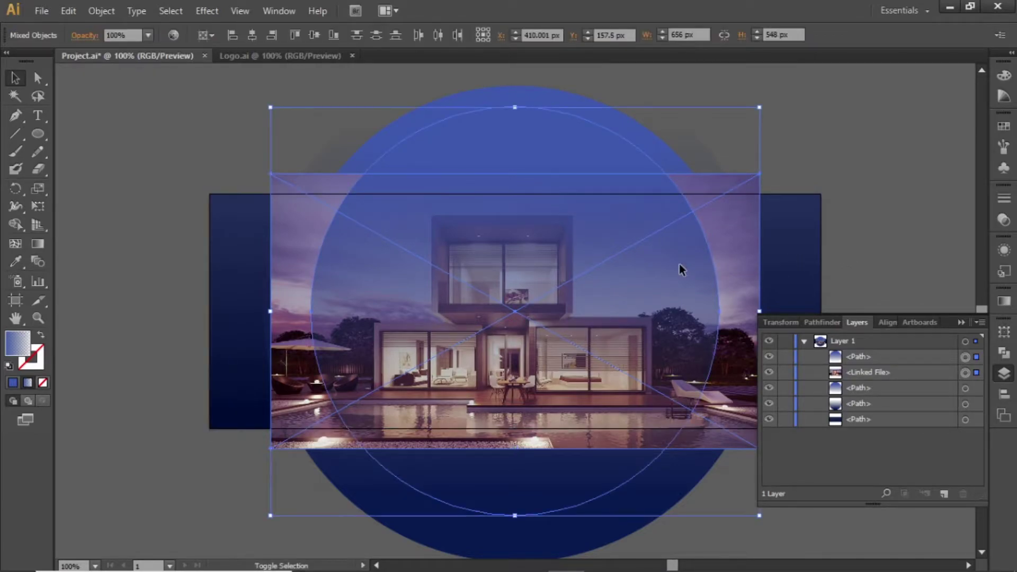
click(100, 12)
mouse_move(249, 447)
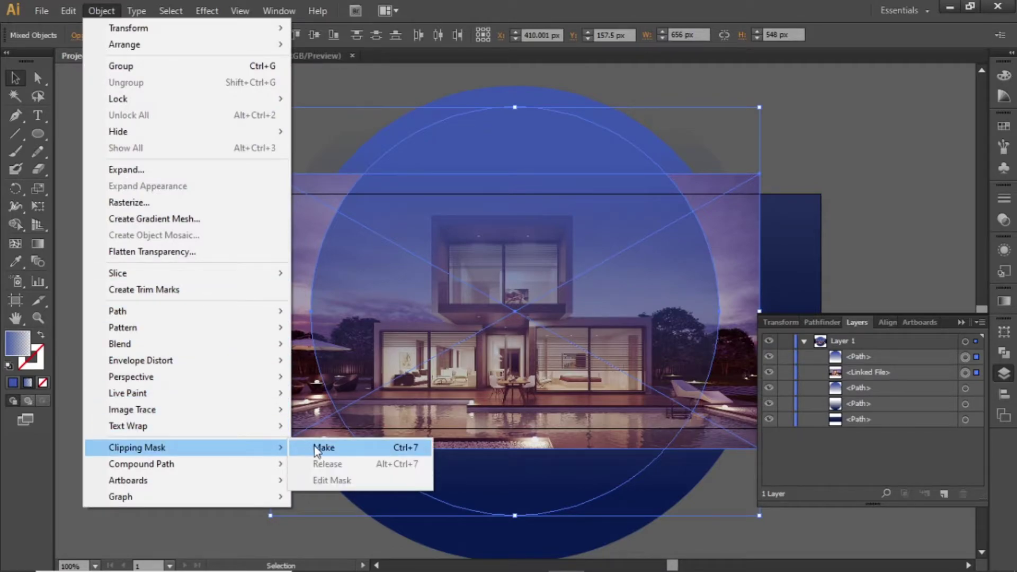
click(324, 448)
click(861, 182)
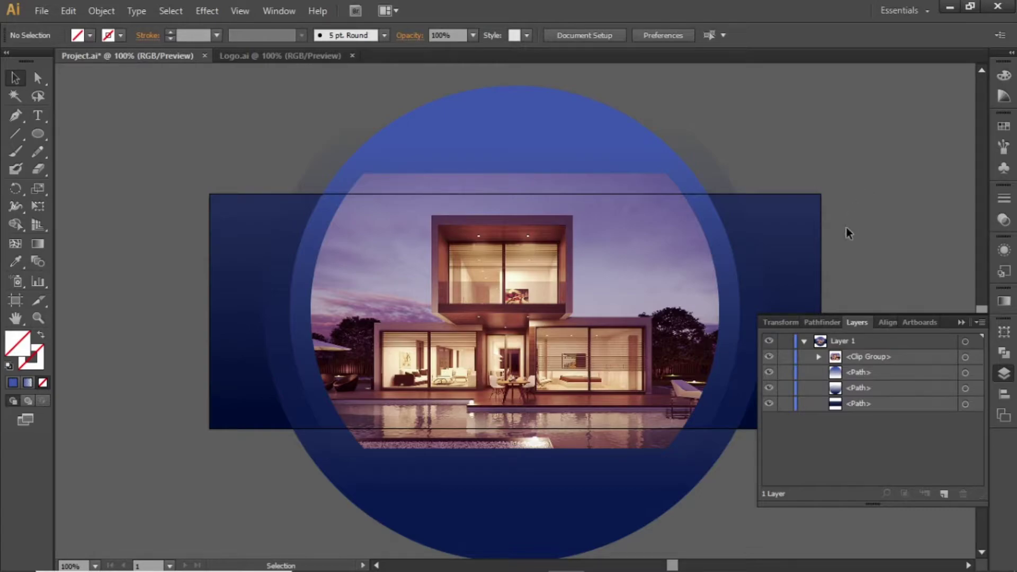
- Give the clipping circle around the house photo a 10 pt stroke in the R=255 G=196 B=0 yellow swatch
click(819, 357)
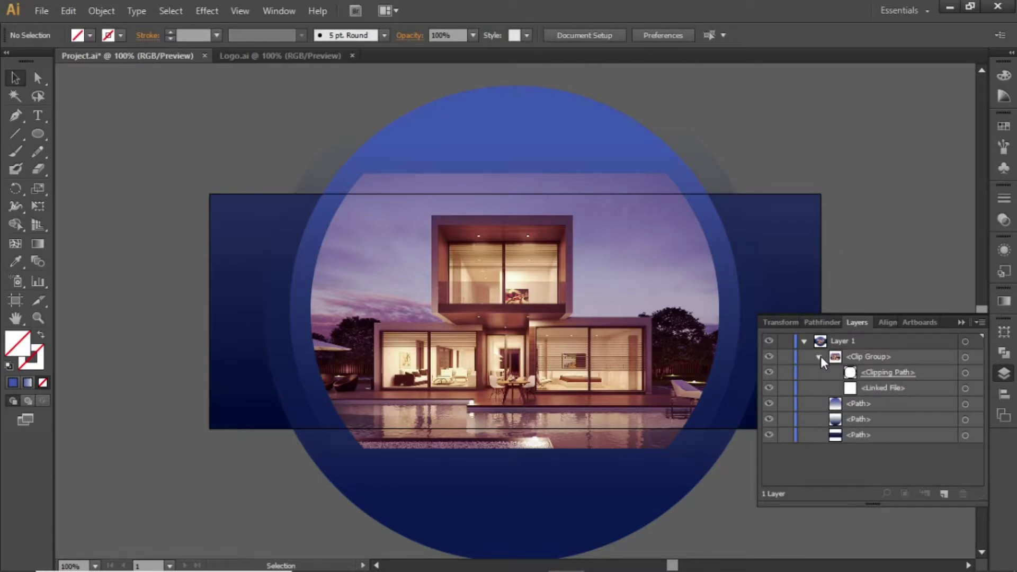
click(965, 377)
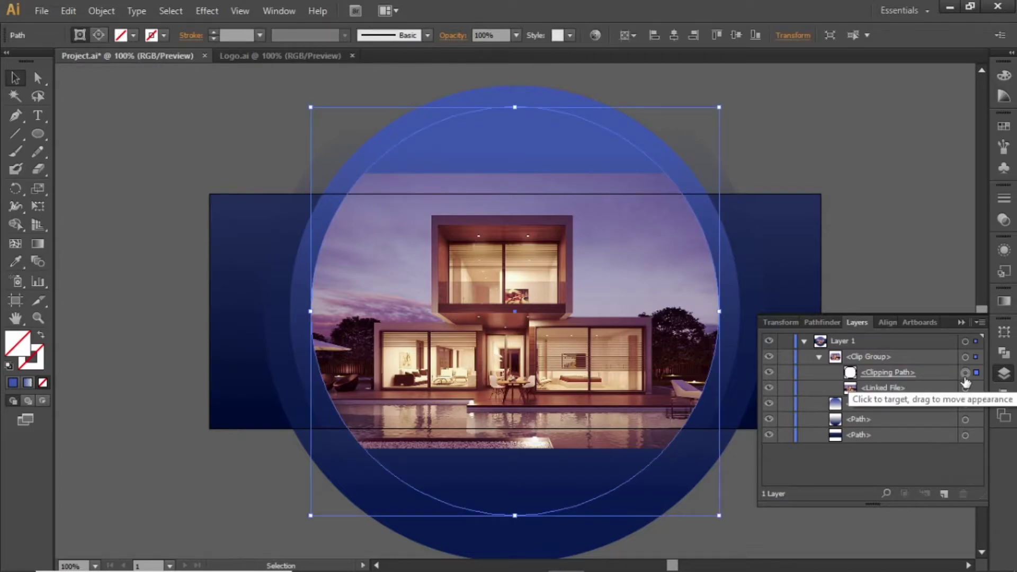
click(42, 365)
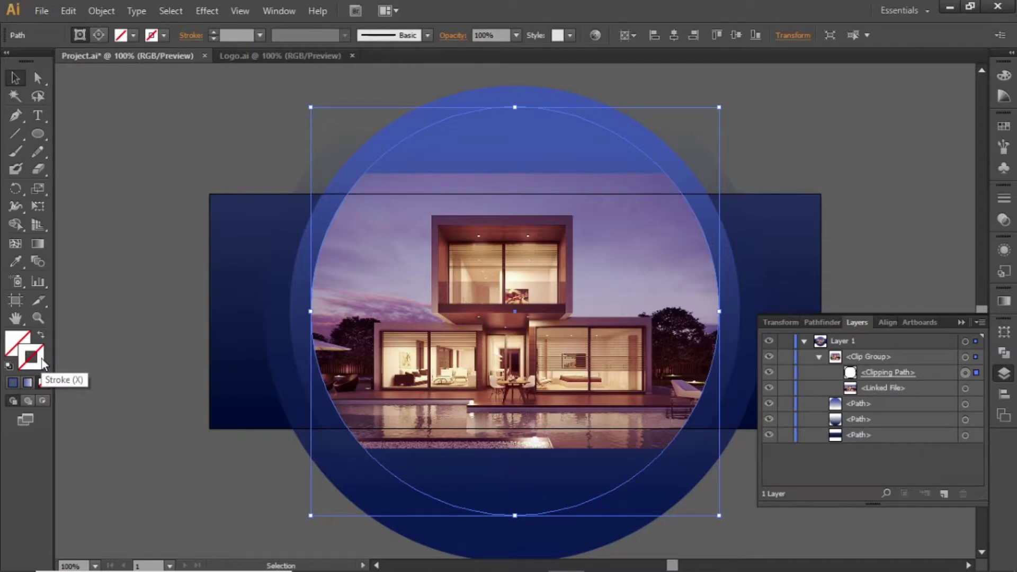
click(1004, 126)
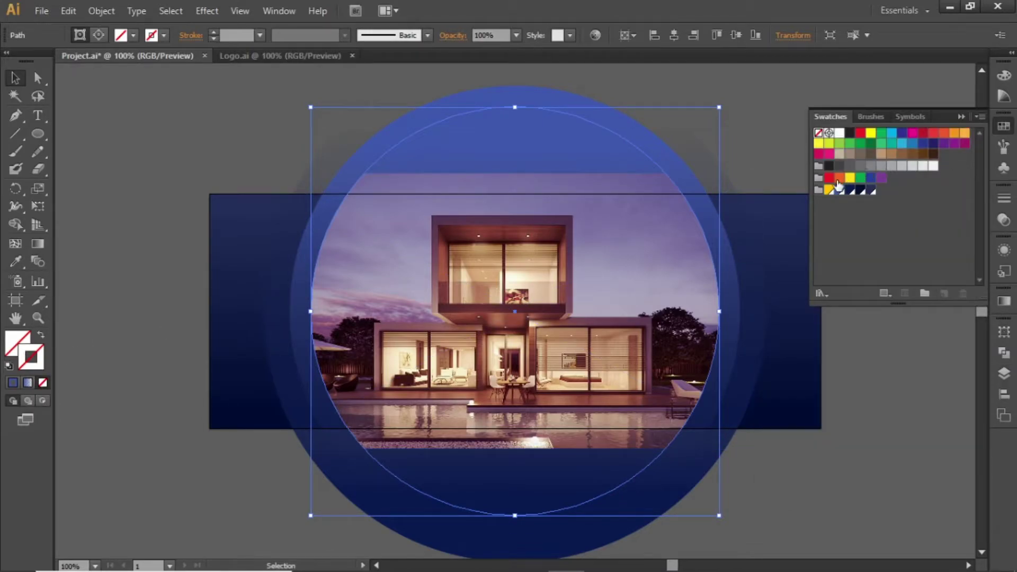
click(830, 190)
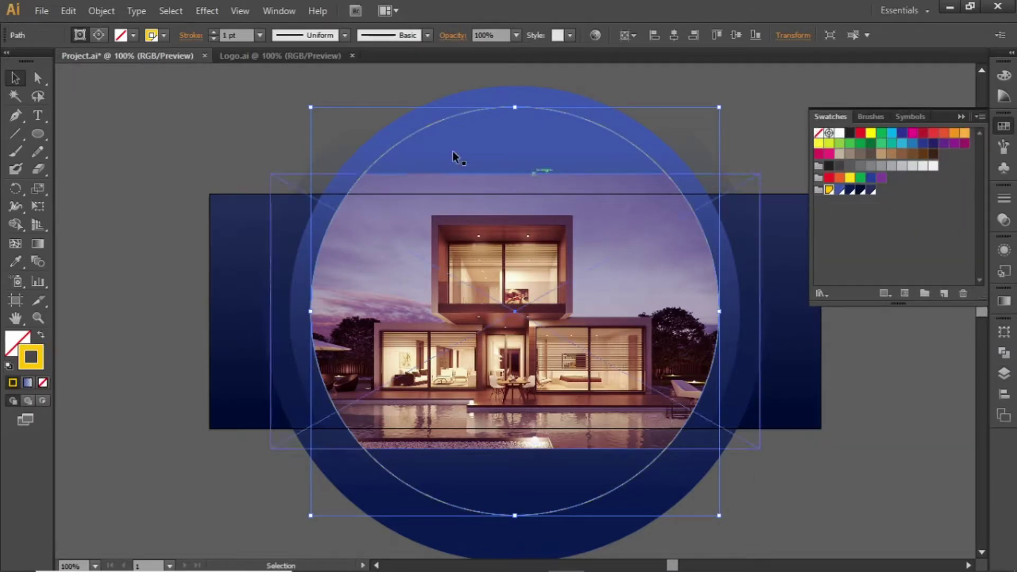
double_click(234, 35)
text(10)
key(Return)
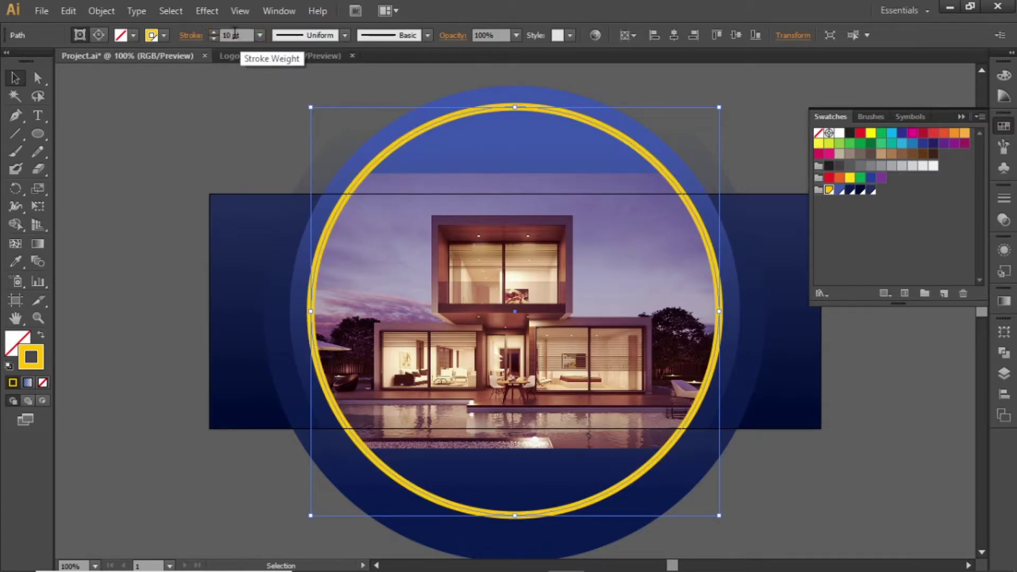
- Check the name and RGB values of the yellow swatch in its swatch options
click(229, 101)
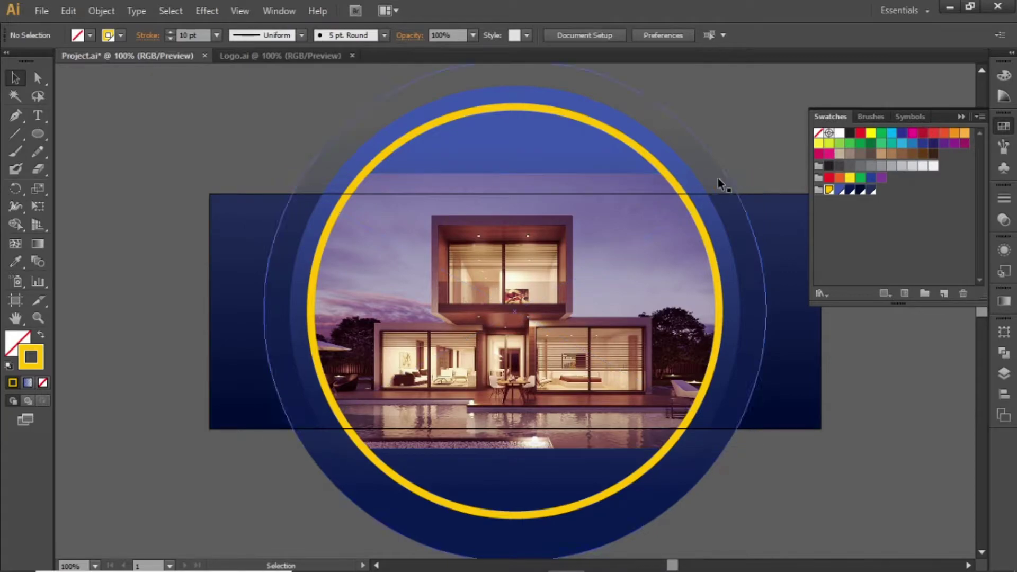
double_click(829, 190)
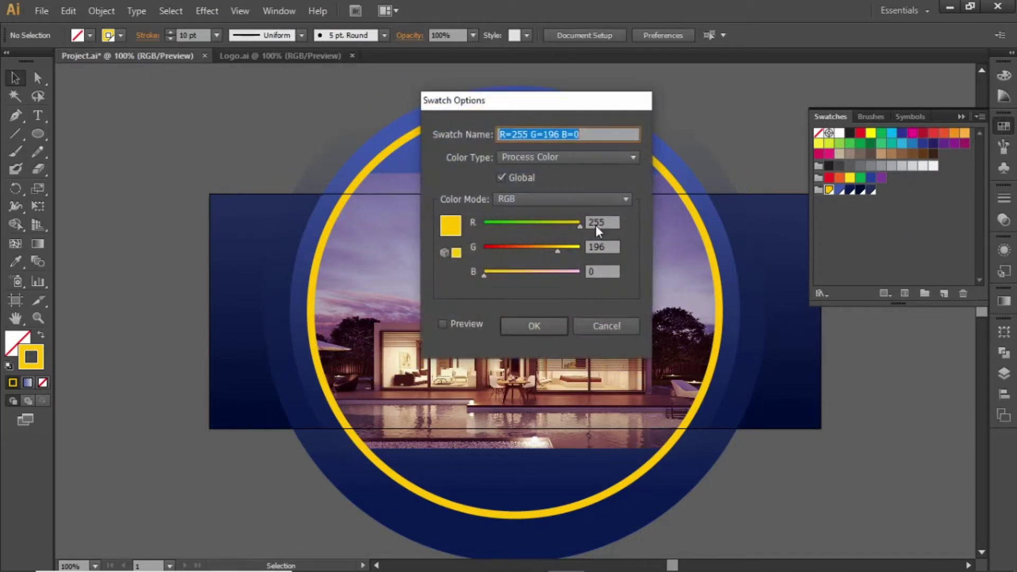
click(546, 326)
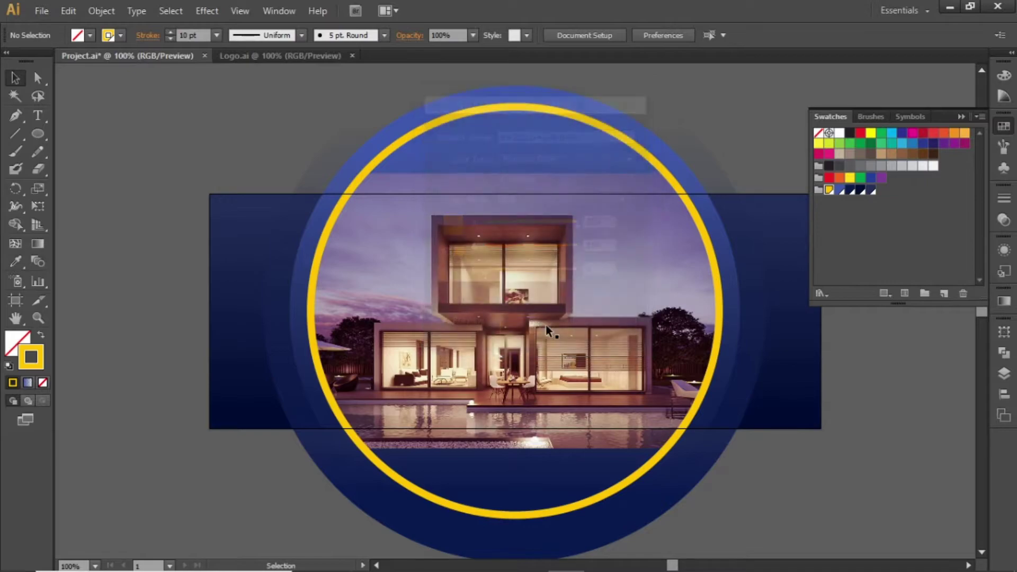
click(961, 117)
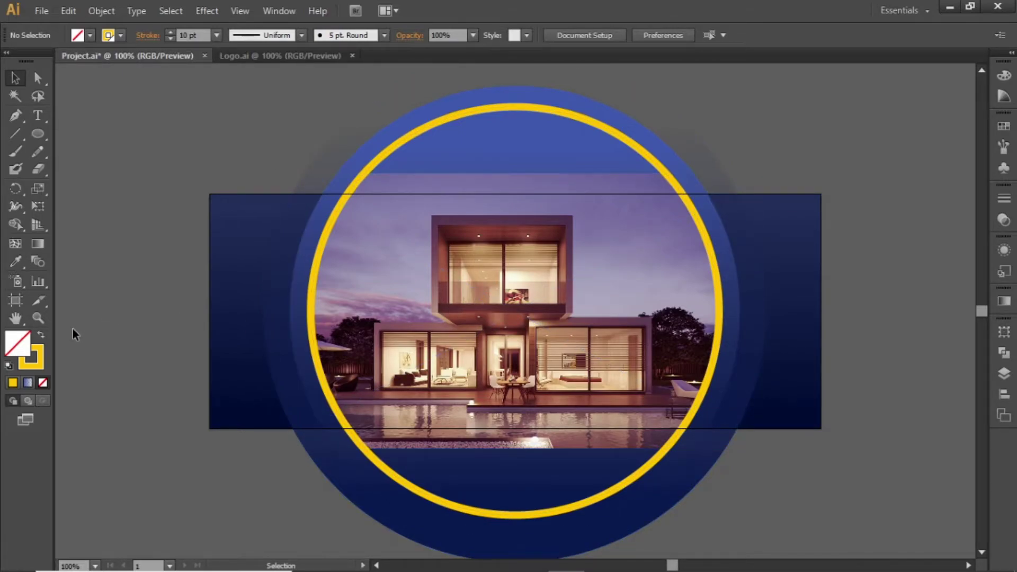
- Draw a yellow-filled rectangle without a stroke across the upper right part of the house photo, reaching the yellow ring
click(43, 337)
drag(38, 136, 78, 135)
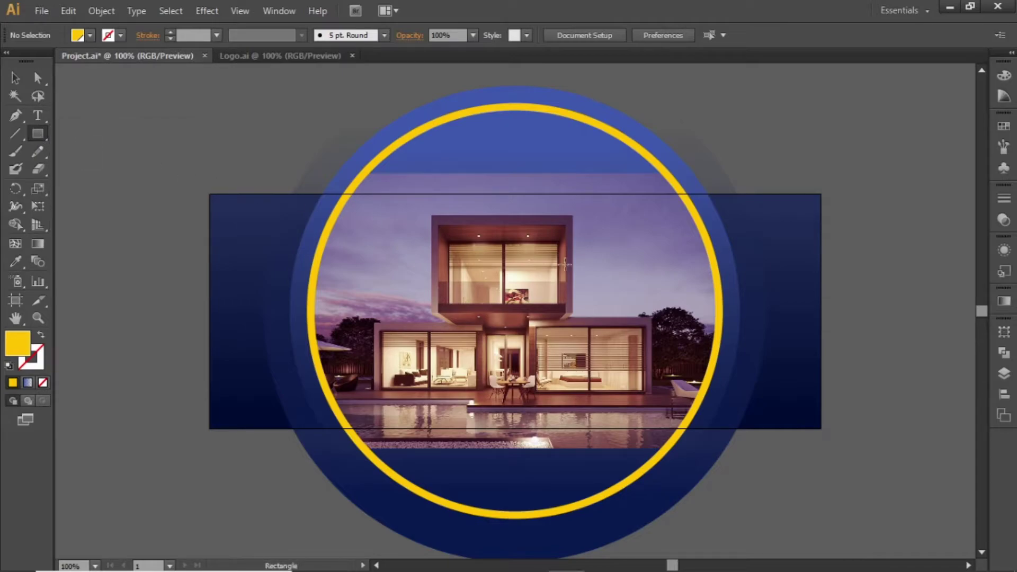
drag(616, 239, 712, 273)
key(z)
drag(552, 205, 847, 380)
key(v)
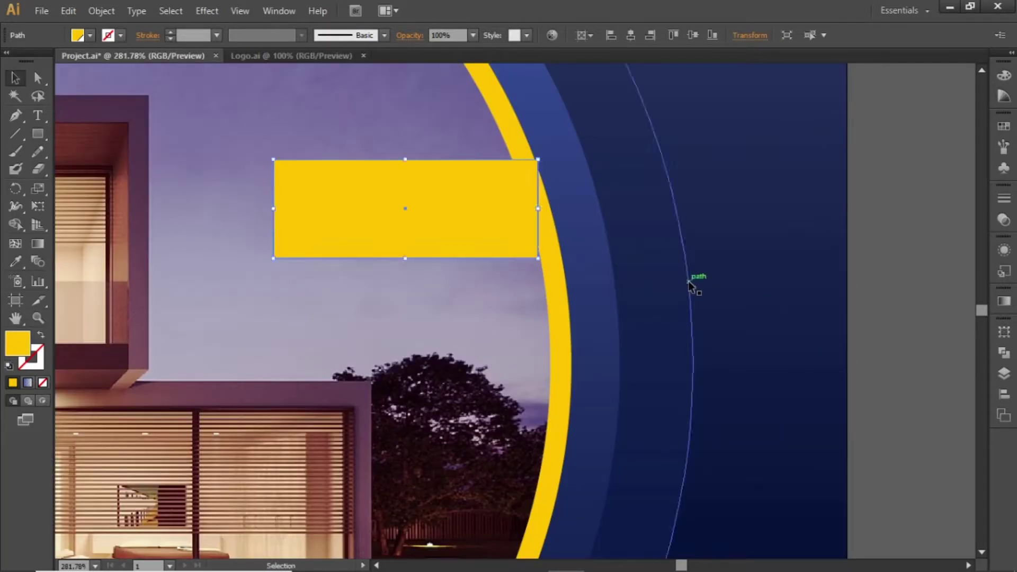
drag(656, 256, 711, 279)
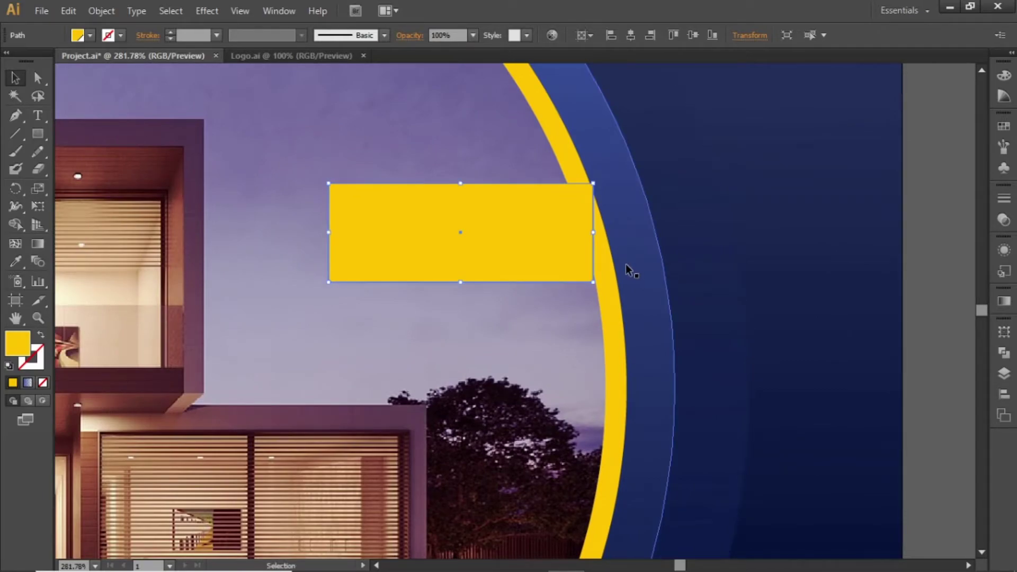
- Fill the new rectangle with white and move it slightly right so that it overlaps the yellow ring
click(1004, 126)
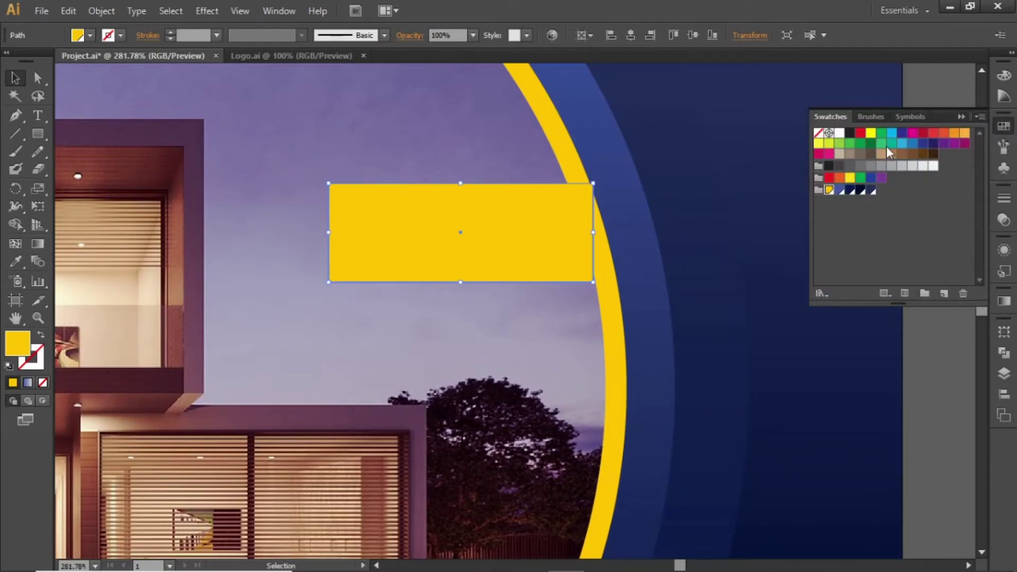
click(840, 133)
drag(509, 221, 567, 229)
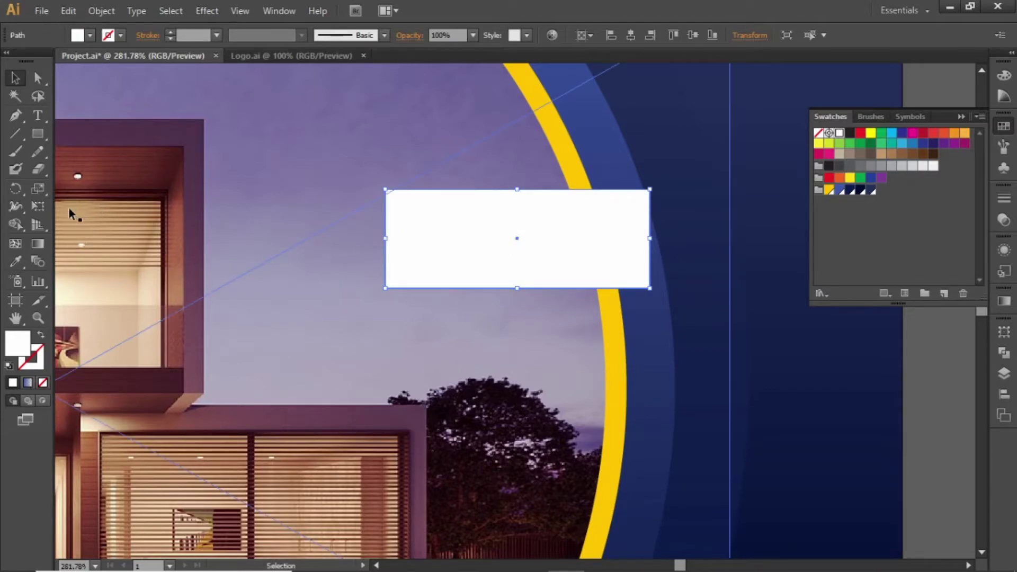
- Shear the white rectangle slightly to the right with Free Transform, making it a forward-slanting parallelogram
click(40, 205)
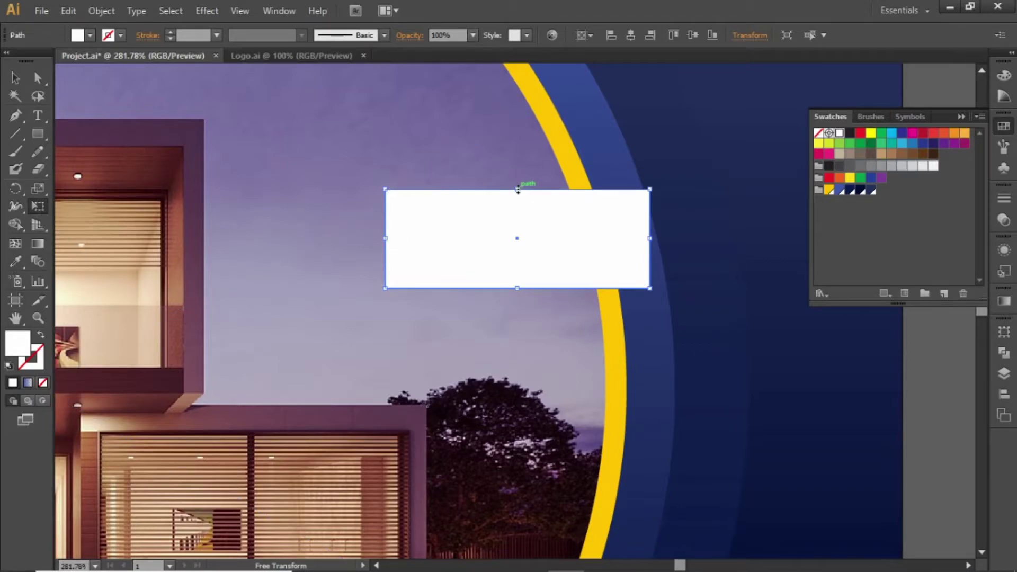
drag(518, 190, 533, 194)
key(v)
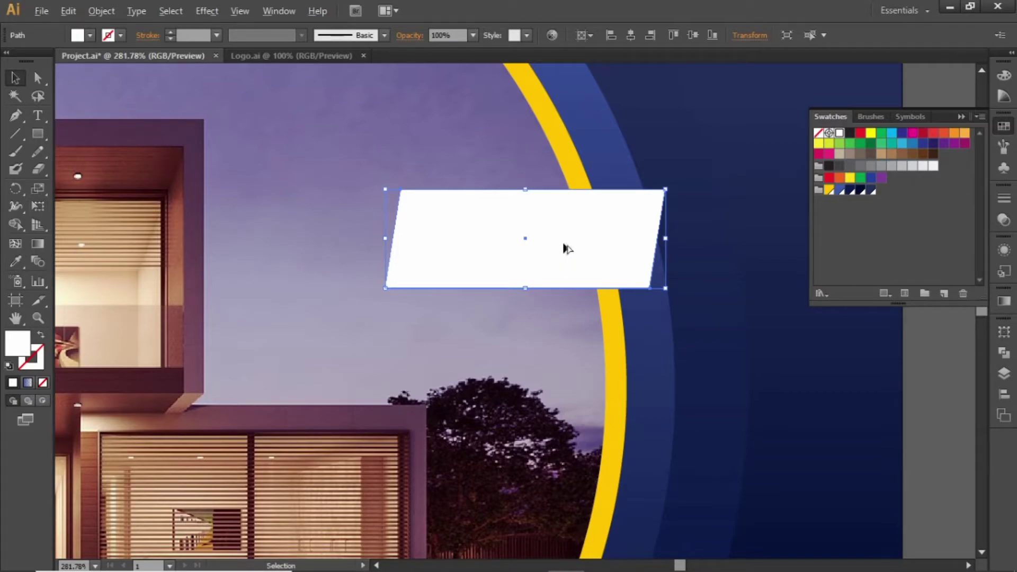
- Create a proportionally smaller copy of the white parallelogram over its lower left edge, filled with the R=255 G=196 B=0 yellow swatch
drag(564, 244, 509, 318)
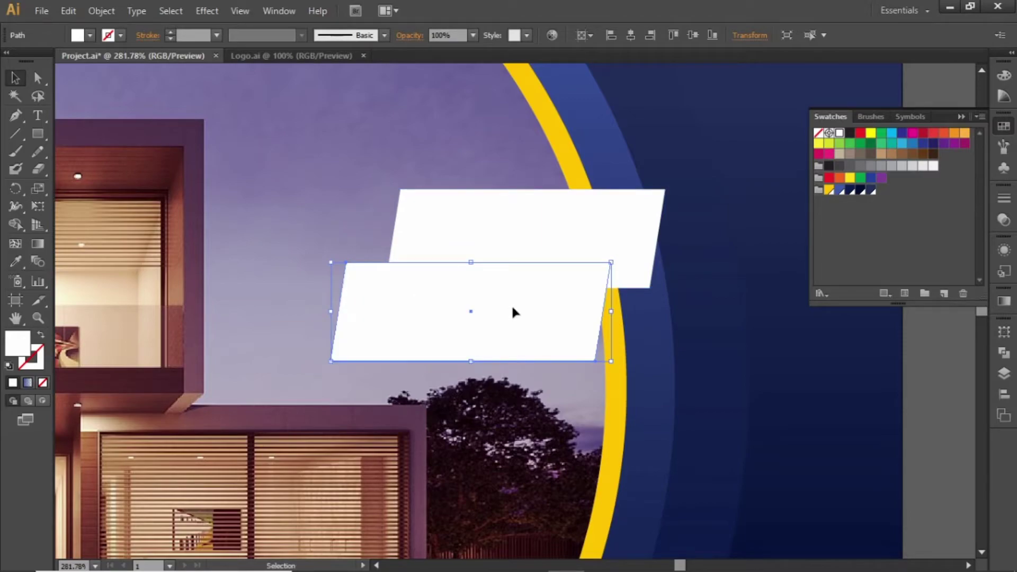
click(829, 191)
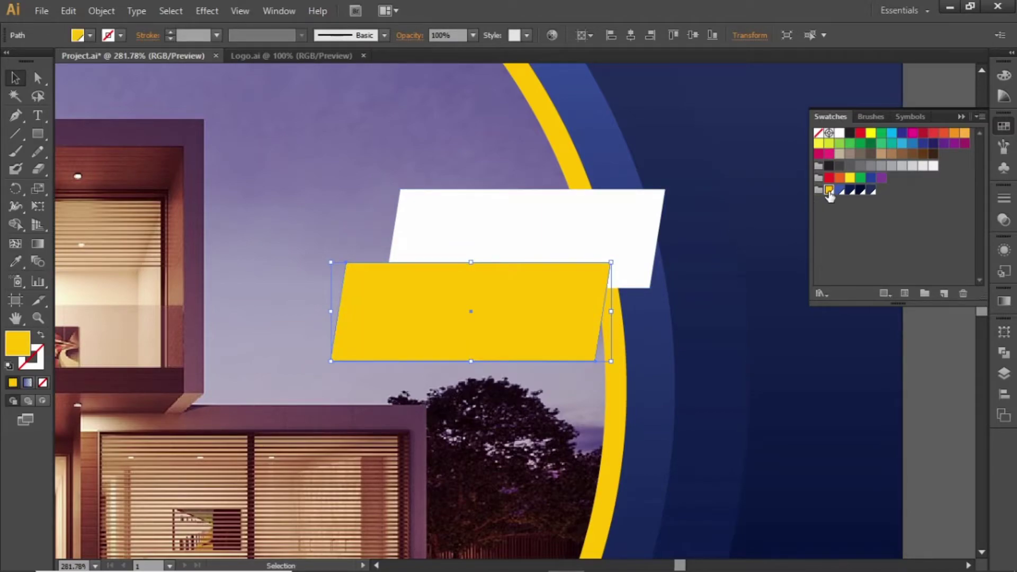
click(921, 325)
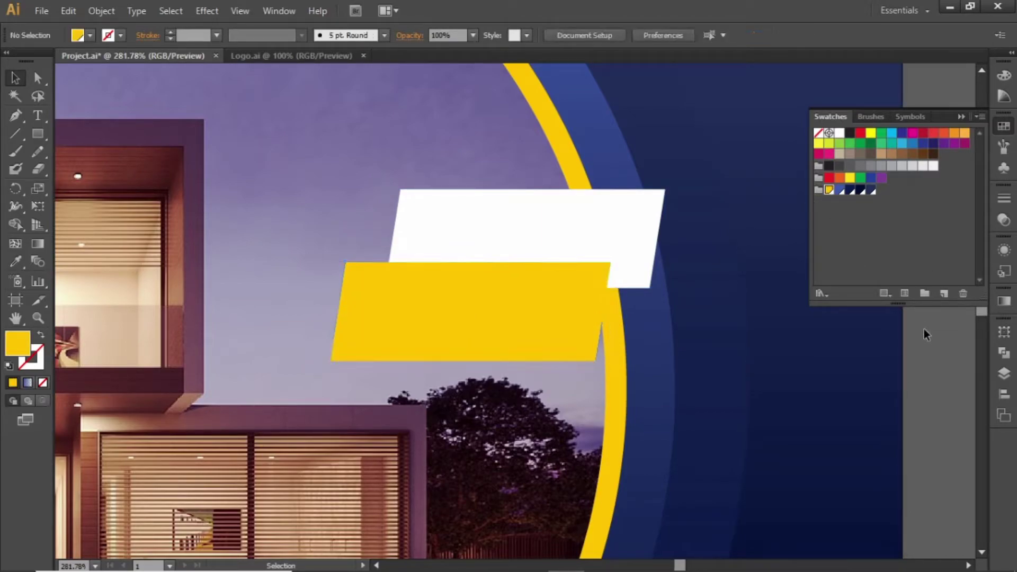
click(552, 329)
drag(612, 363, 578, 325)
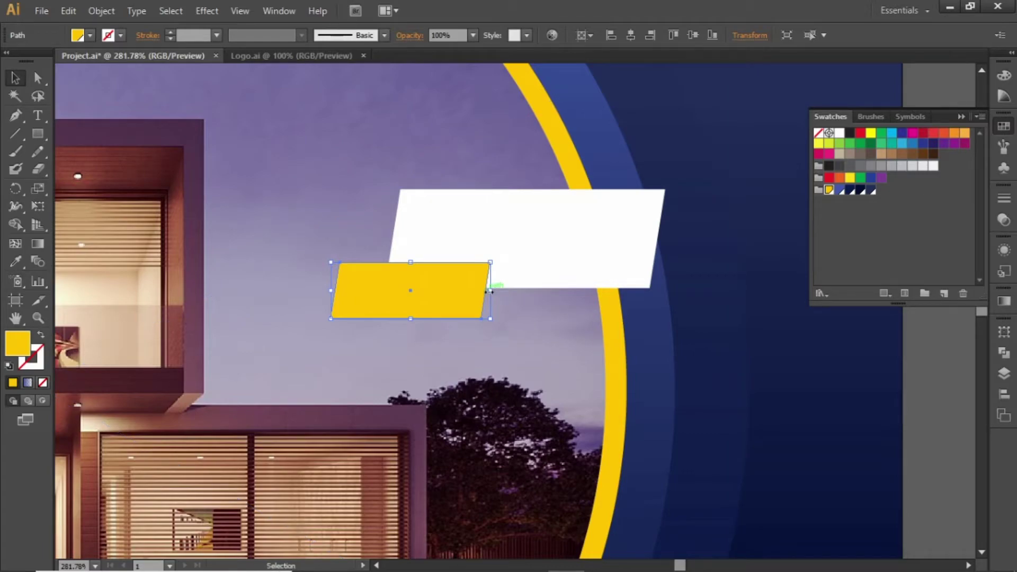
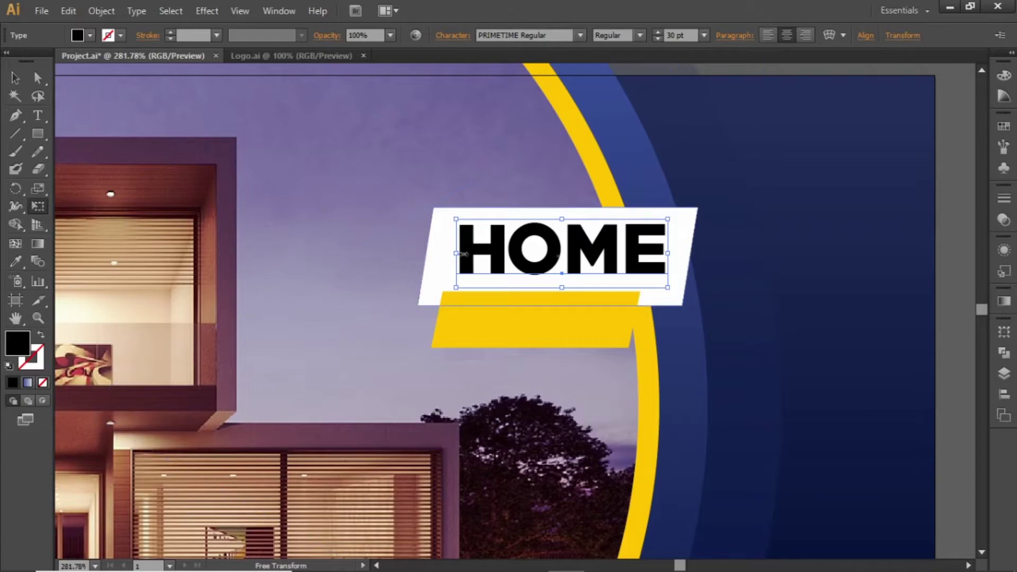
- Shear the HOME text to the parallelogram's slant and fill it with the yellow swatch
mouse_move(563, 219)
mouse_down()
mouse_move(576, 225)
mouse_move(570, 219)
mouse_up()
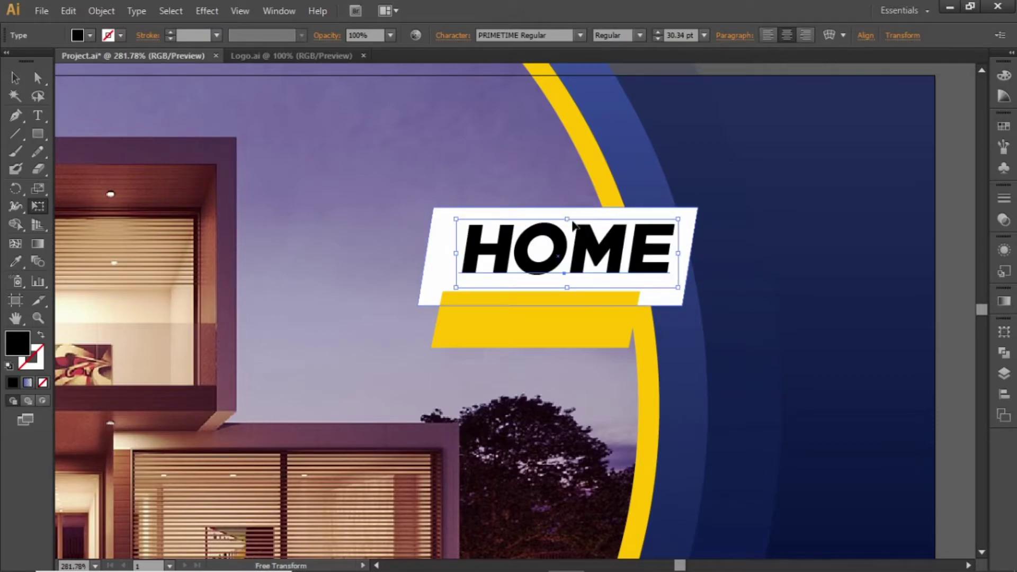
key(v)
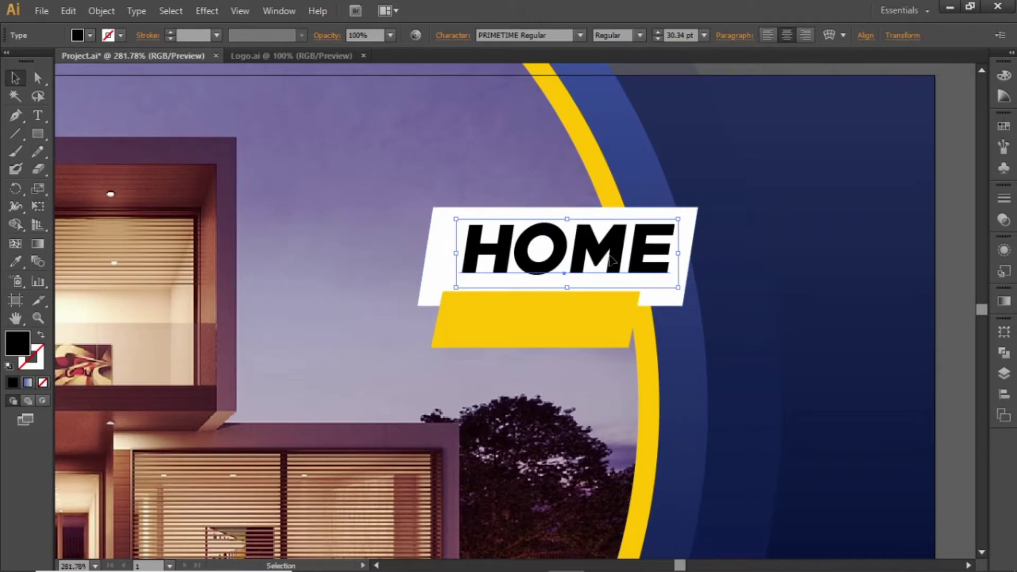
click(1004, 127)
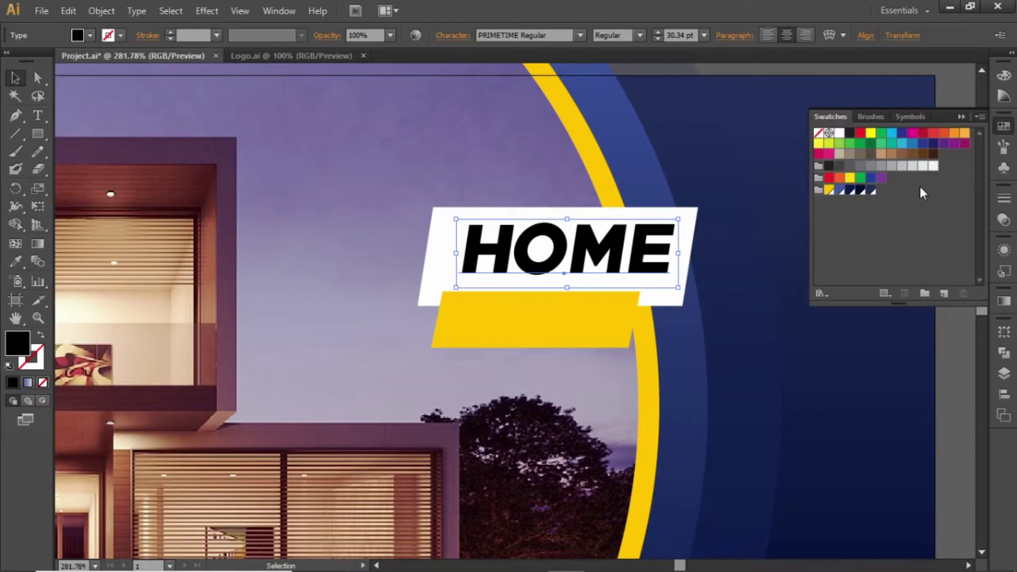
click(828, 190)
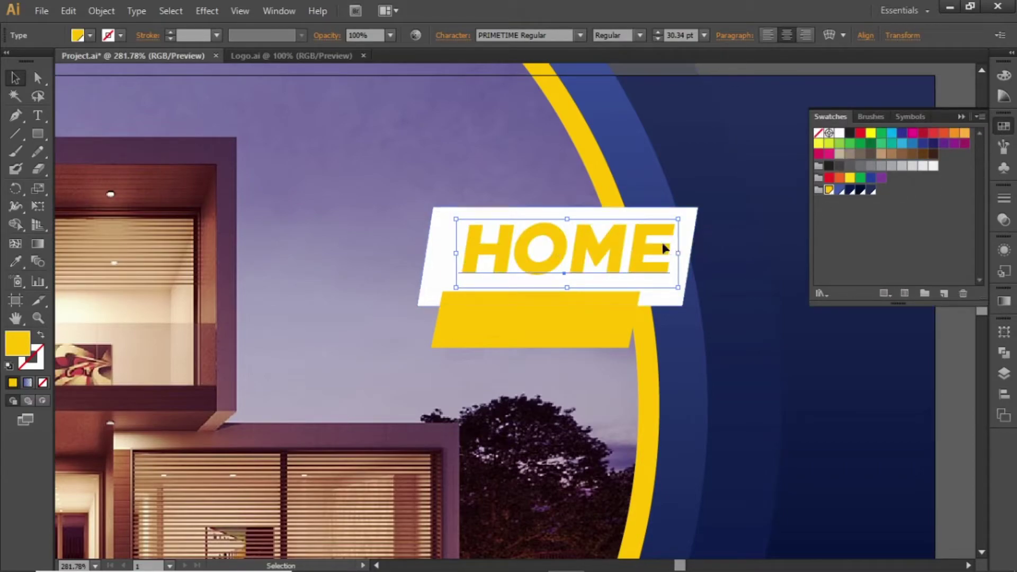
- Nudge the HOME text left and slightly down to centre it on the white parallelogram
key(Left)
key(Left)
key(Left)
key(Left)
key(Left)
key(Left)
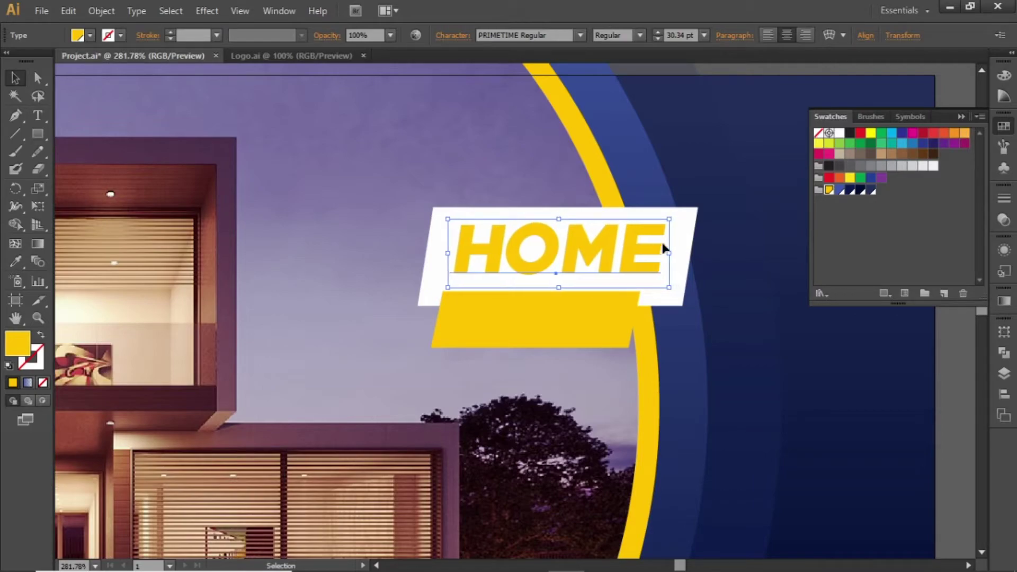
key(Down)
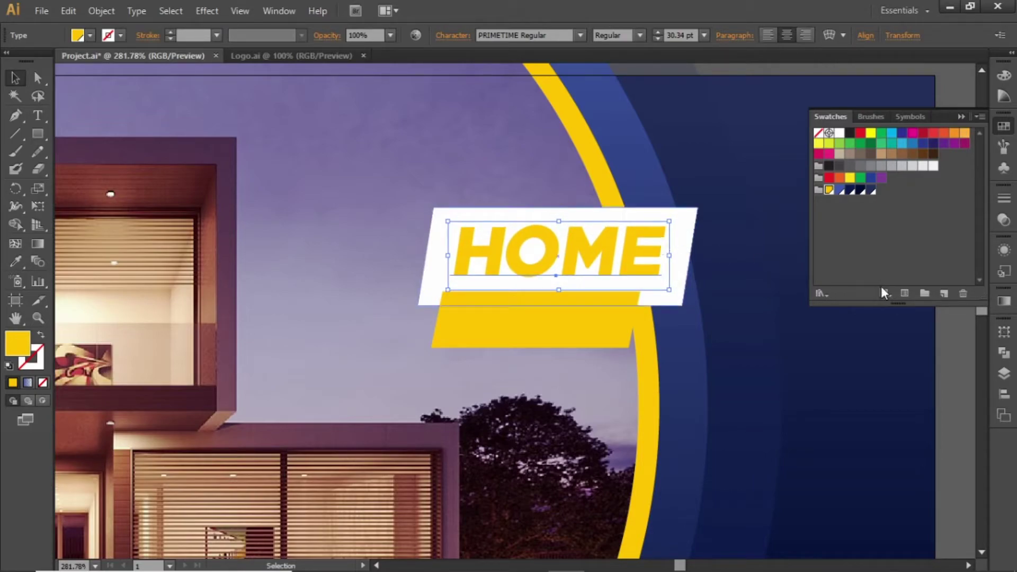
click(945, 350)
- Duplicate the HOME text below the yellow parallelogram and change the copy's wording to SALE
click(598, 254)
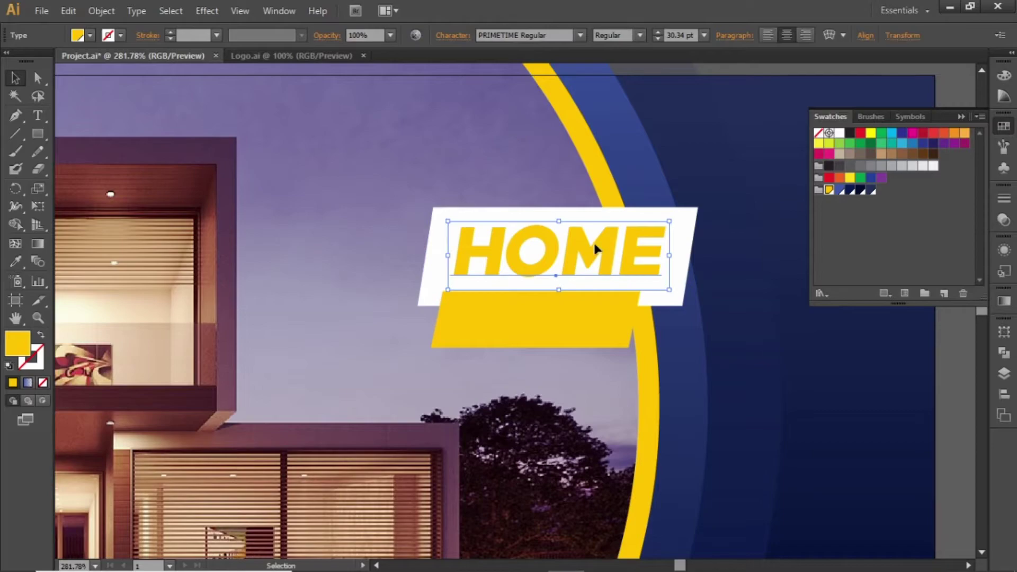
drag(595, 249, 522, 377)
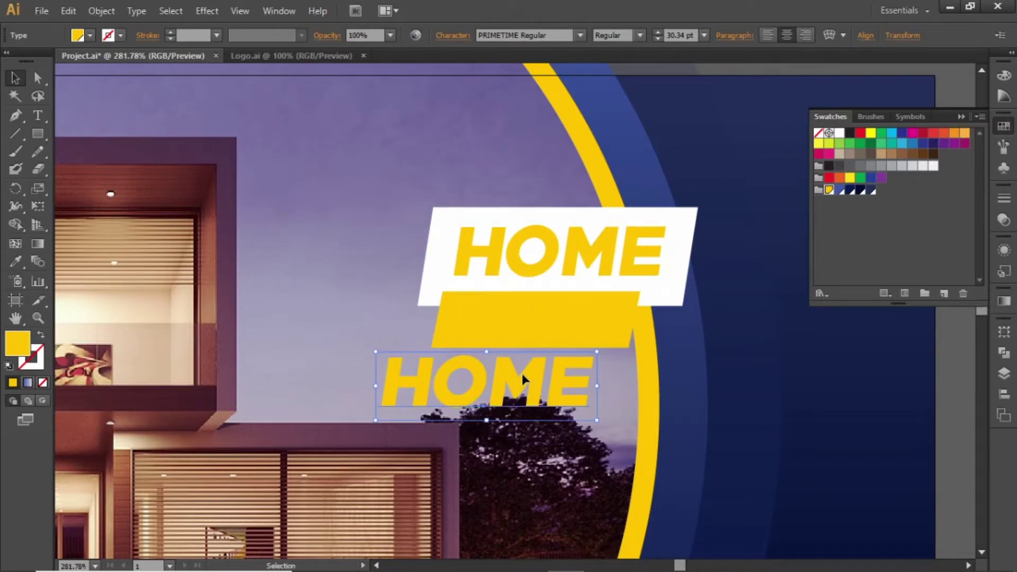
double_click(495, 383)
key(ctrl+a)
text(SALE)
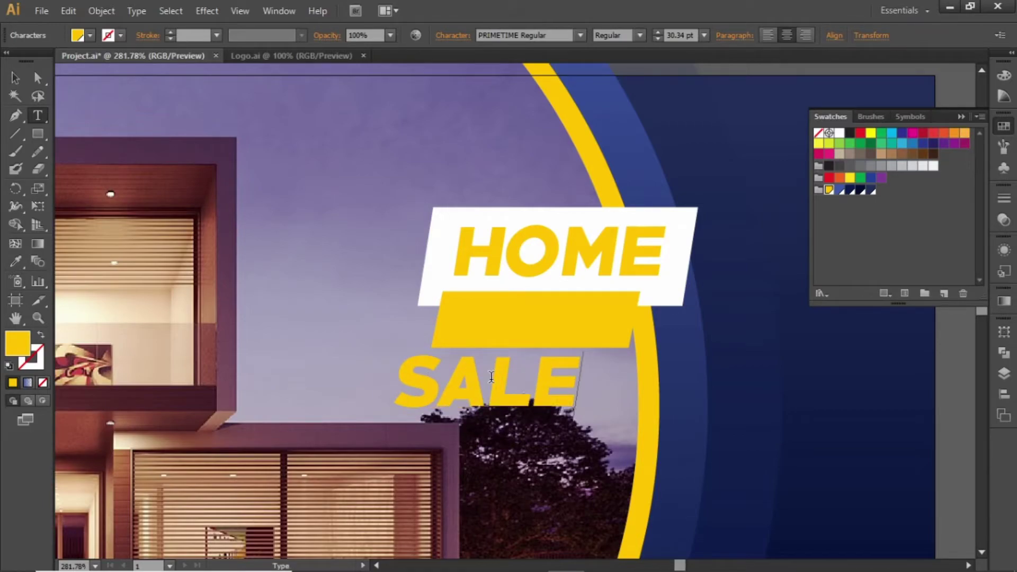
key(Escape)
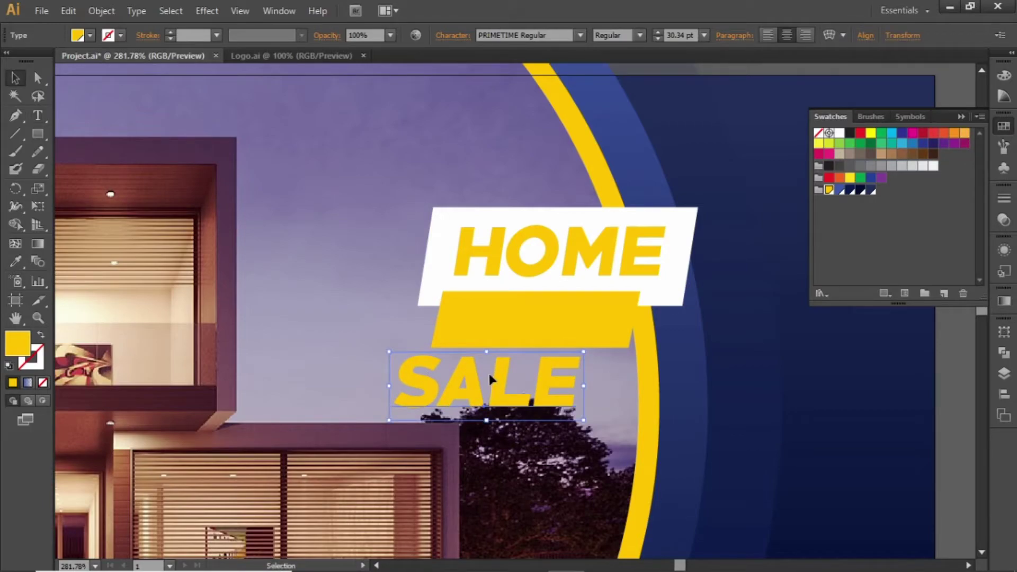
- Fill the SALE text with black (000000) and move it onto the yellow parallelogram
double_click(13, 349)
drag(154, 277, 186, 300)
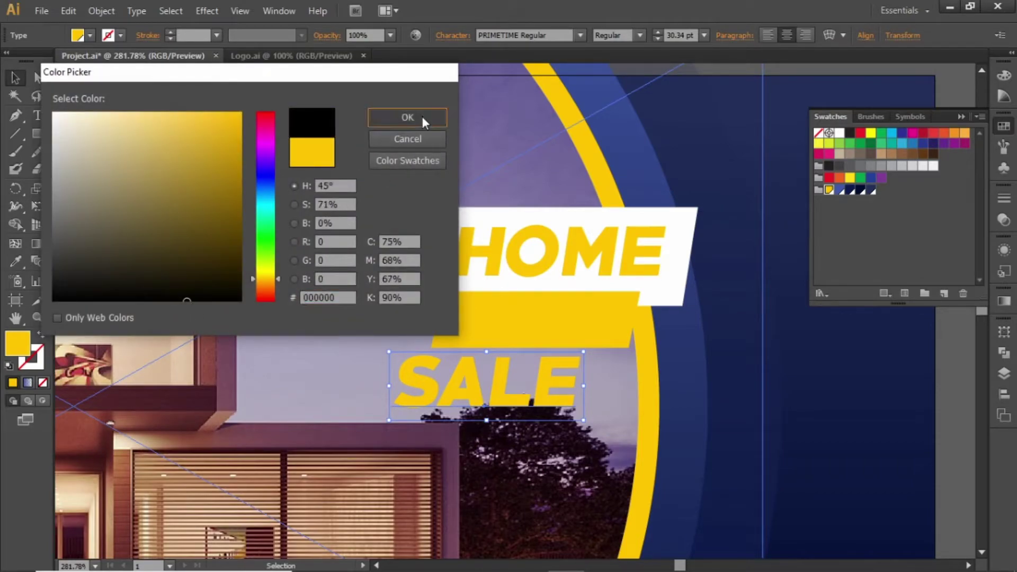
click(407, 117)
drag(473, 396, 525, 338)
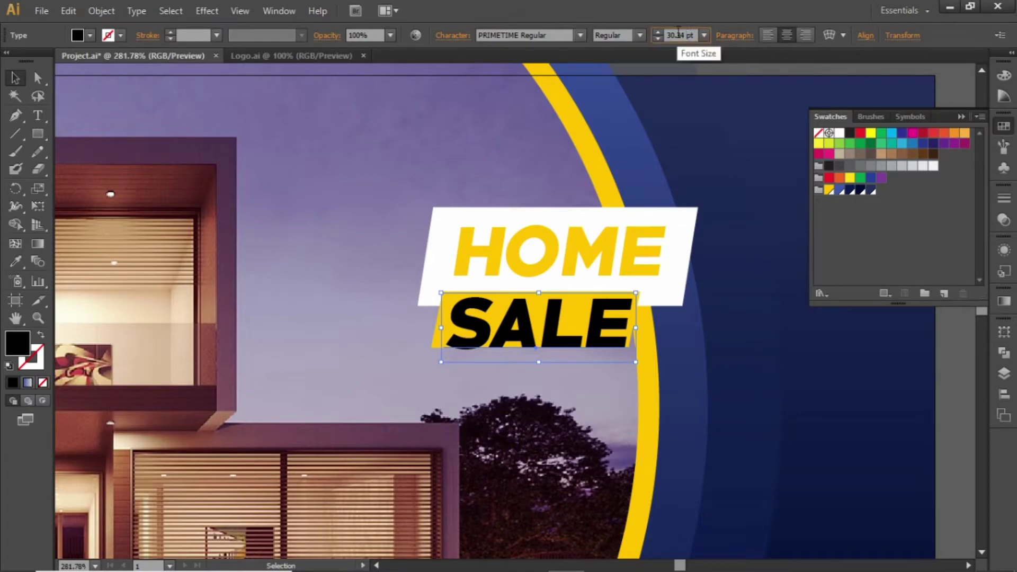
- Reduce the SALE text to 21 pt and nudge it up and slightly left inside the yellow parallelogram
scroll(678, 30, down, 8)
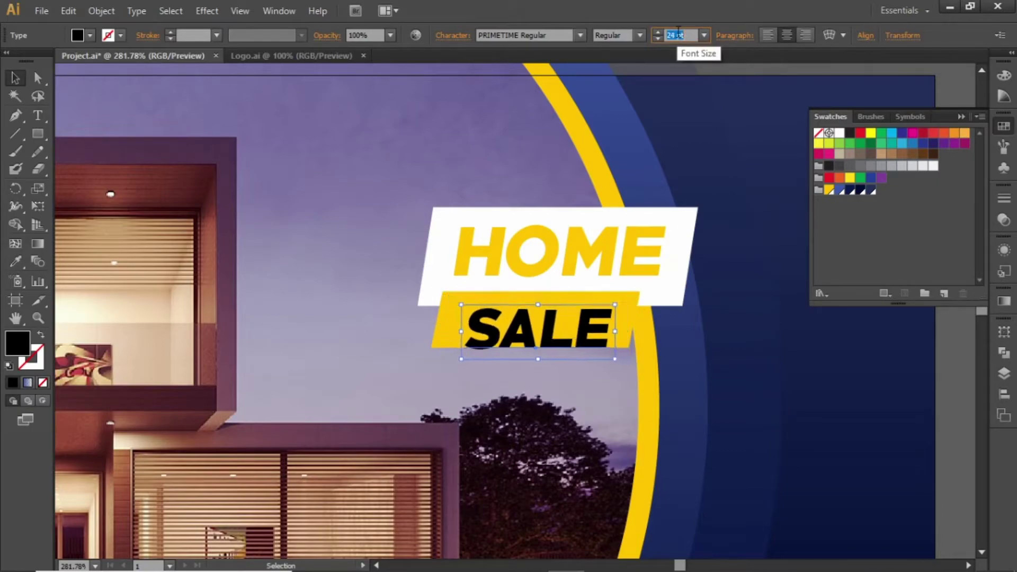
scroll(678, 30, down, 1)
key(Up)
key(Up)
key(Up)
key(Up)
key(Up)
key(Up)
key(Up)
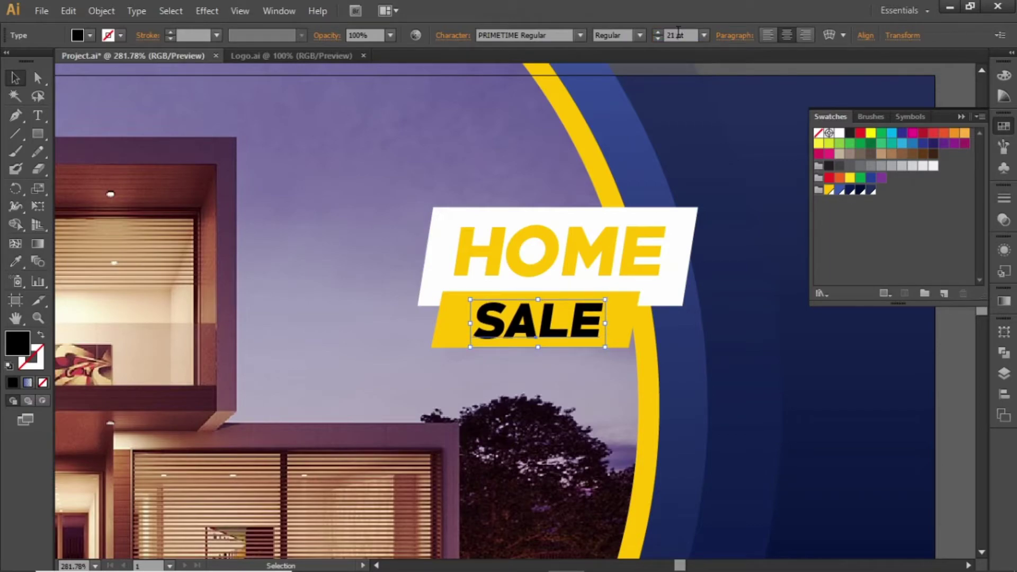
key(Left)
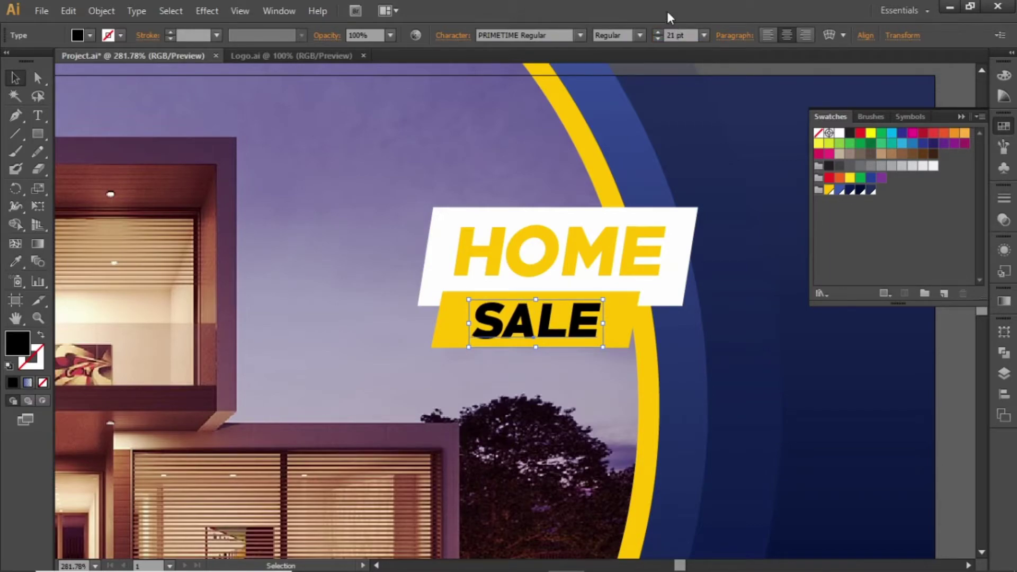
- Set the SALE text's font size to 18 pt, fine-tune its position on the yellow parallelogram and deselect it
click(690, 36)
key(Down)
key(Down)
key(Down)
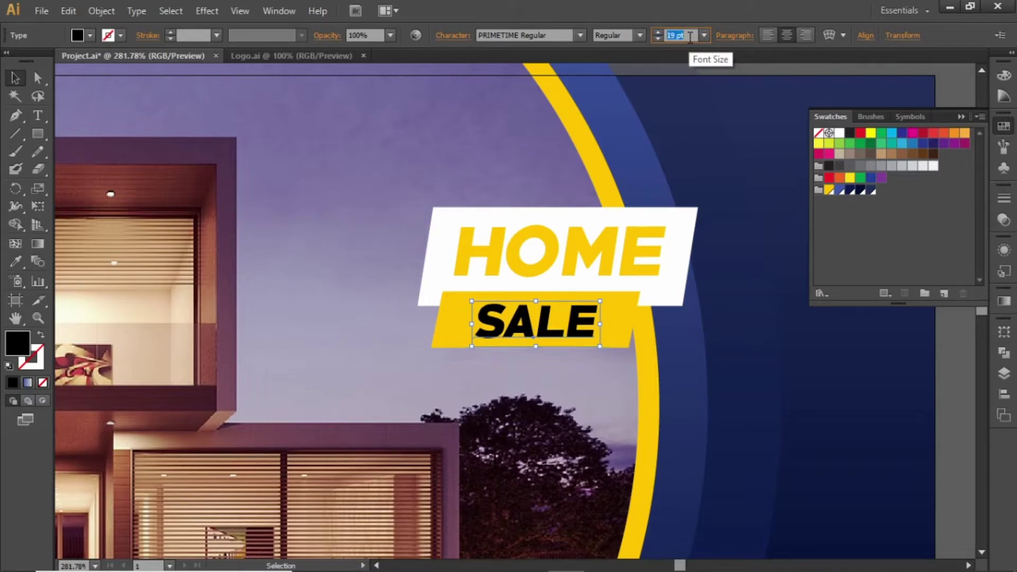
key(Escape)
key(Up)
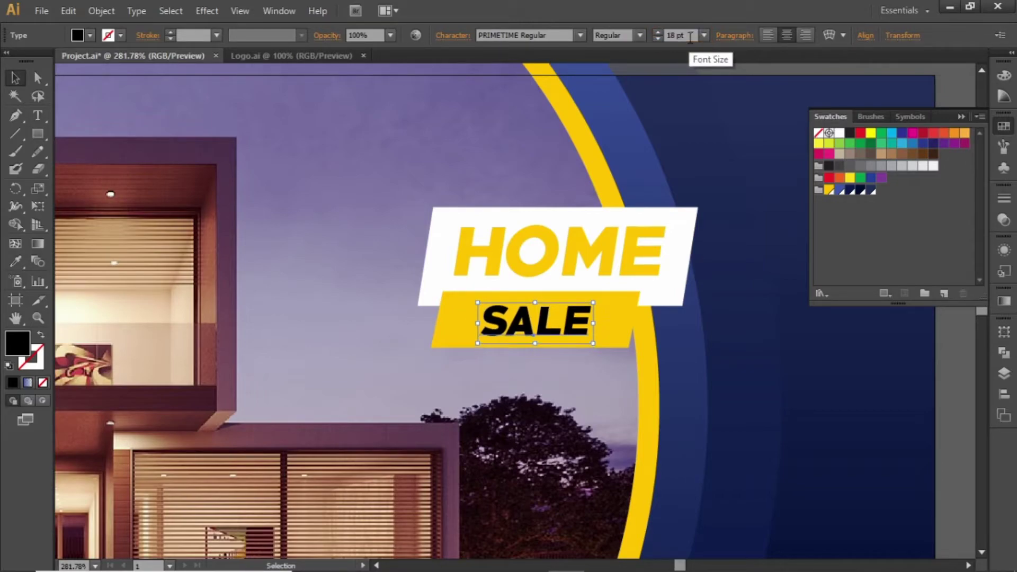
click(959, 116)
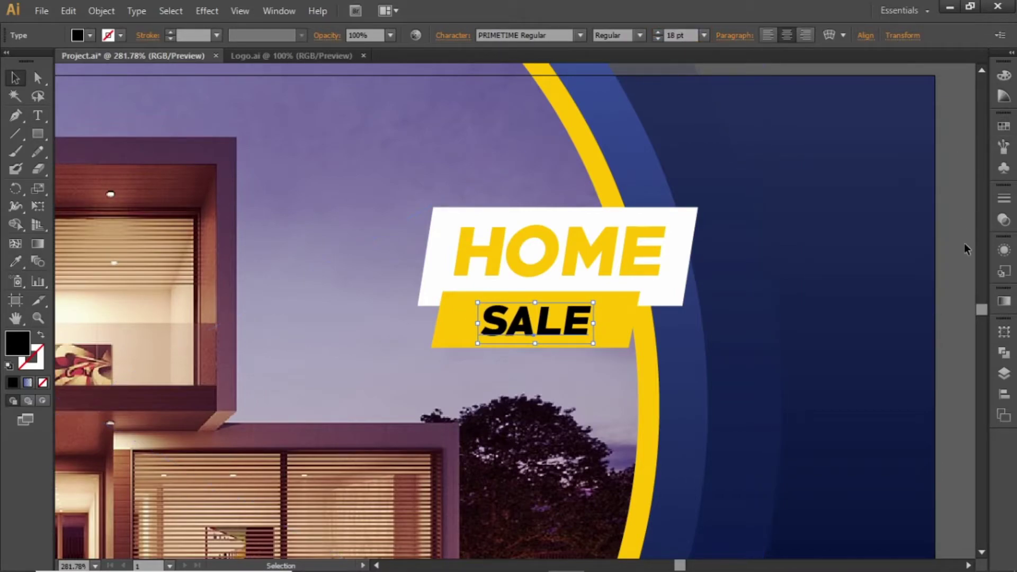
click(962, 254)
key(ctrl+0)
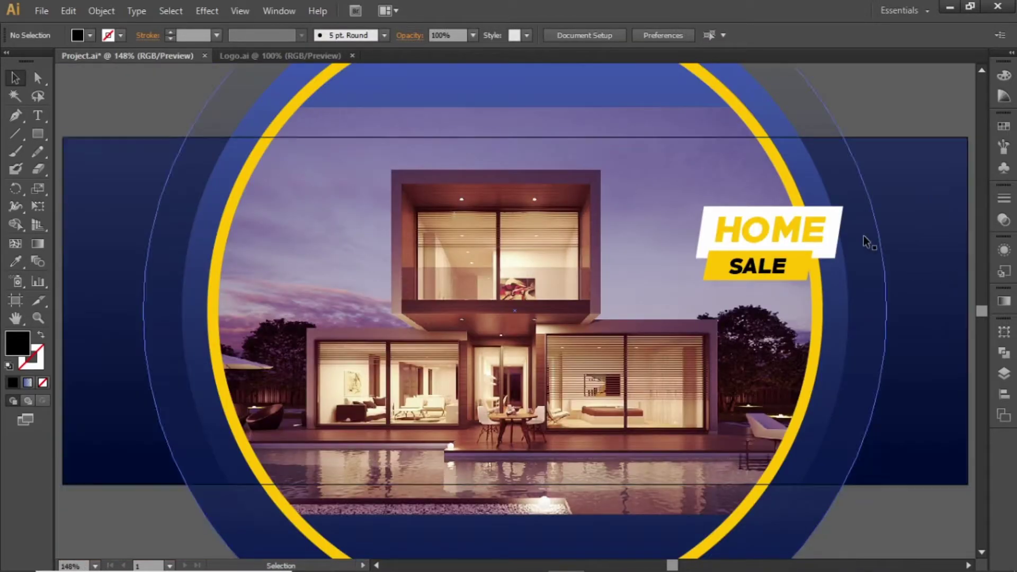
- Move the whole HOME SALE label right so it straddles the yellow ring and the dark-blue background, then deselect it
click(836, 229)
shift+click(790, 272)
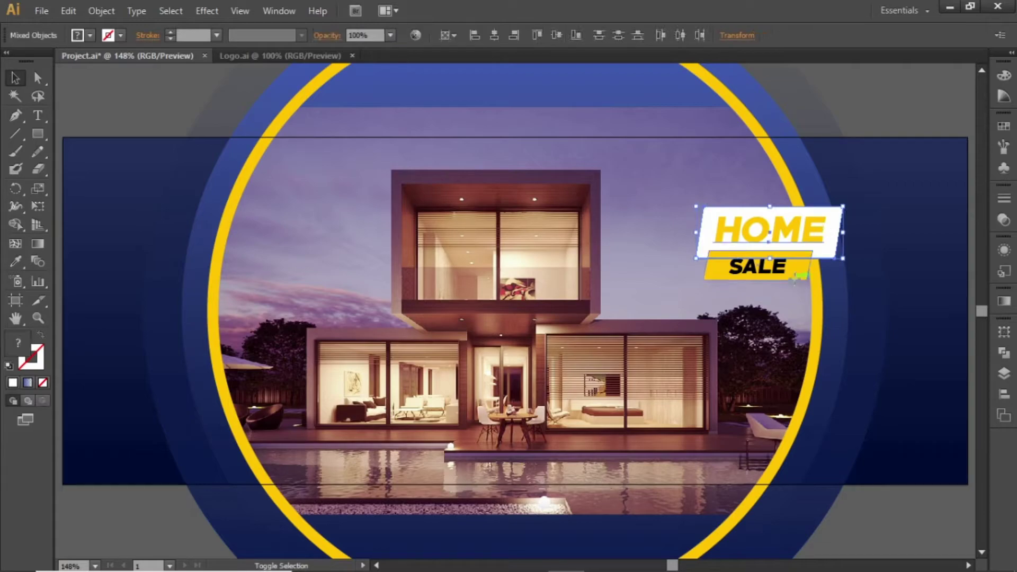
drag(763, 227, 809, 223)
click(900, 111)
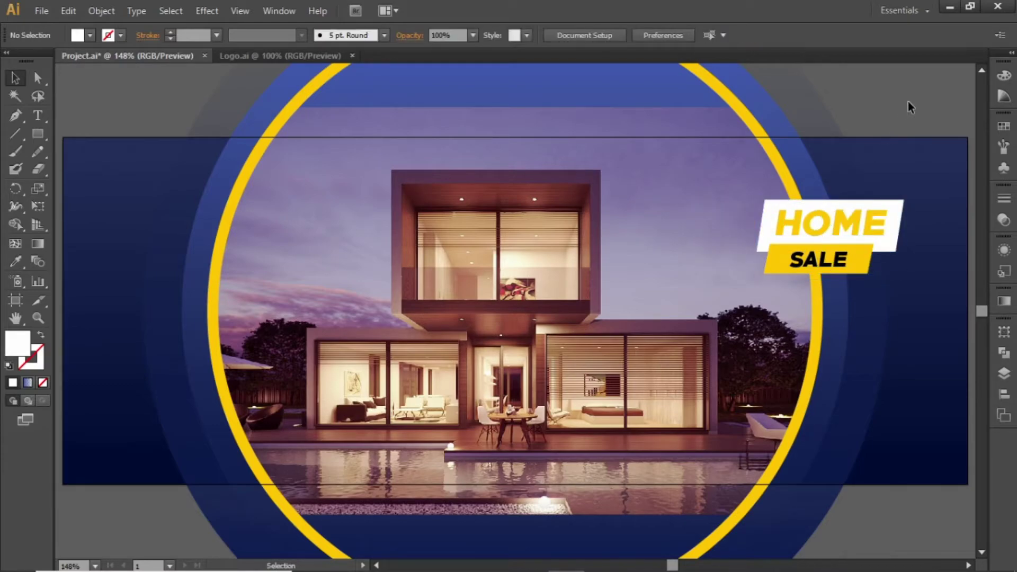
- Duplicate the complete HOME SALE label onto the lower left edge of the yellow ring
click(906, 204)
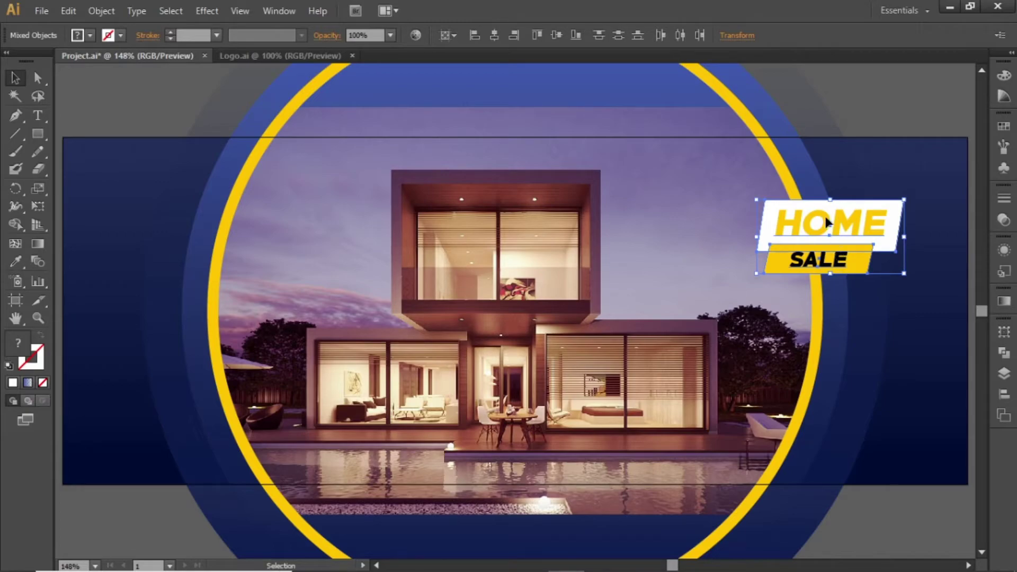
drag(829, 223, 188, 370)
click(162, 109)
- Move the duplicate label's yellow parallelogram and SALE text above HOME, overlapping the upper right edge of the white parallelogram
key(z)
drag(73, 289, 405, 515)
key(v)
drag(551, 331, 545, 406)
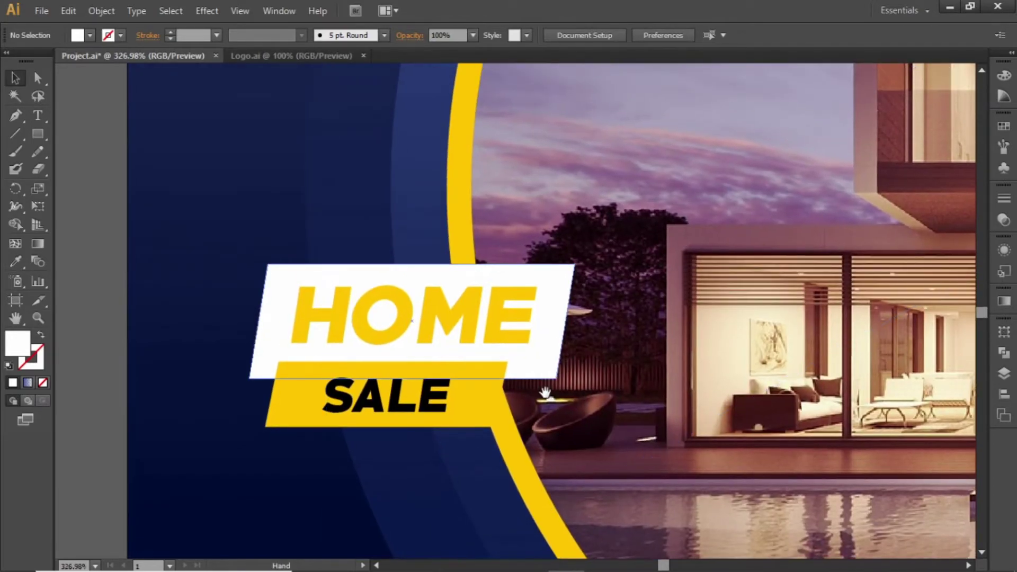
click(477, 393)
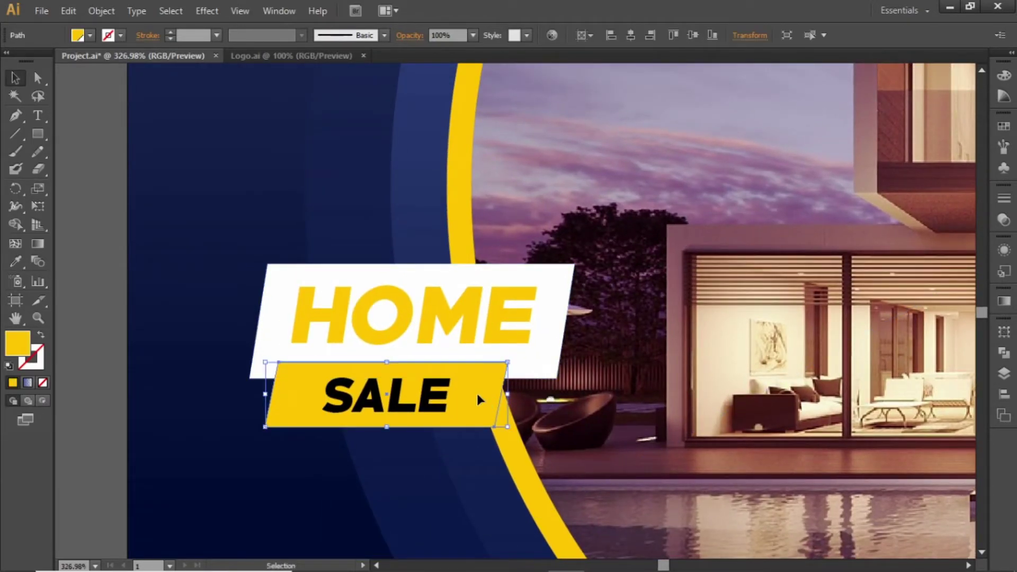
shift+click(419, 391)
drag(408, 380, 465, 224)
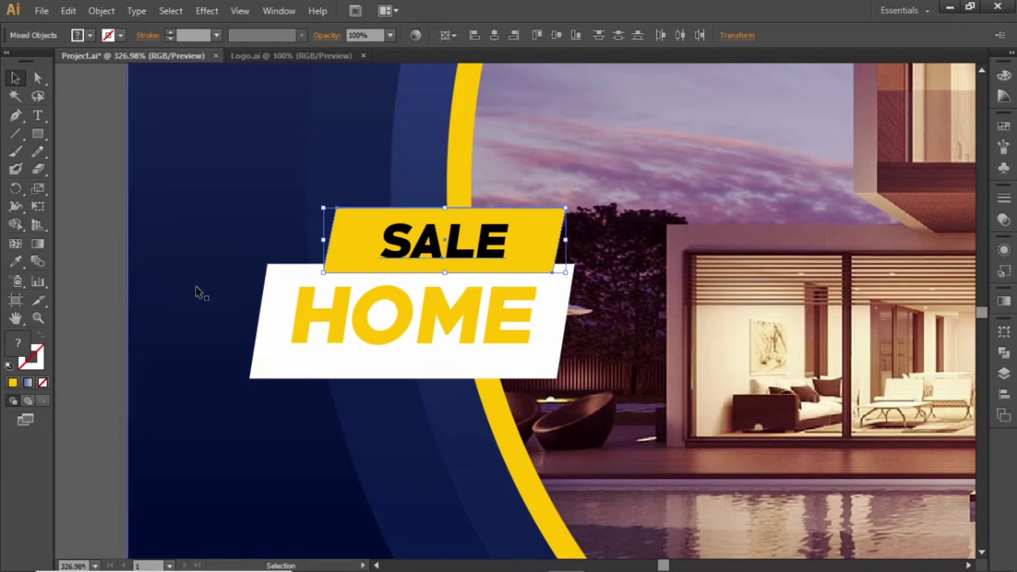
click(109, 282)
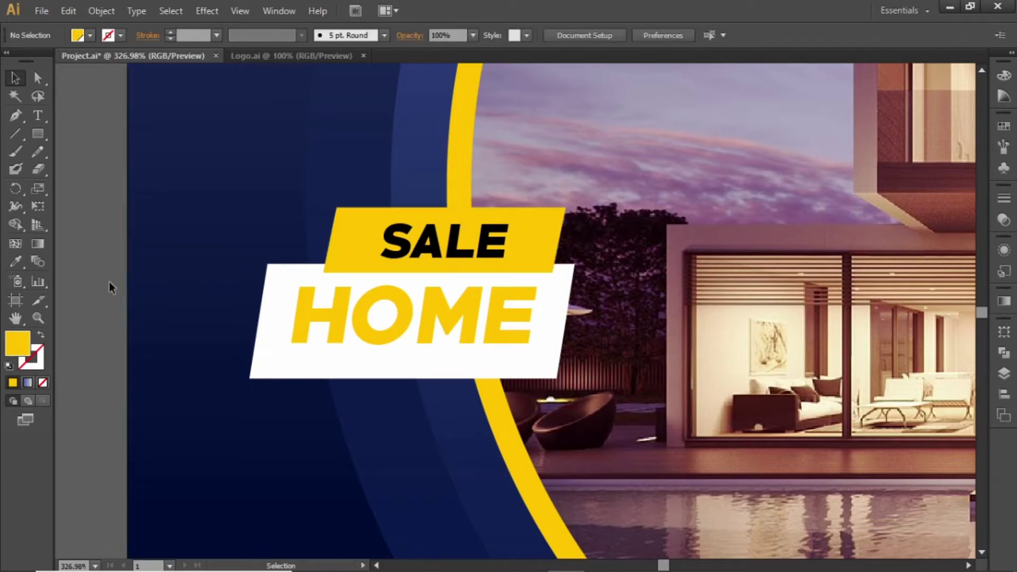
- Change the duplicate label's SALE text to PRICE AT and set its font size to 14 pt
double_click(435, 256)
double_click(438, 249)
text(PRICE AT)
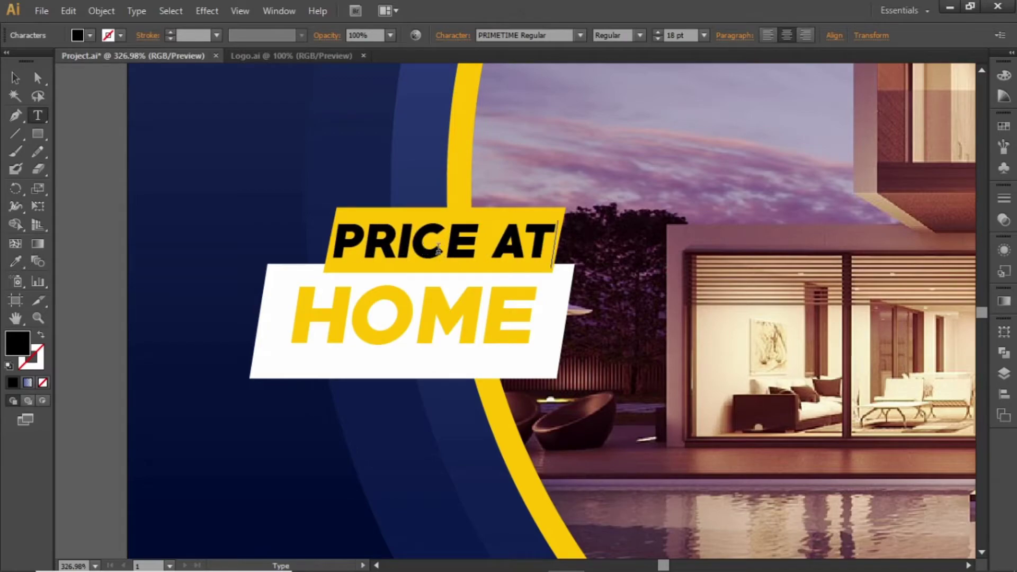
key(Escape)
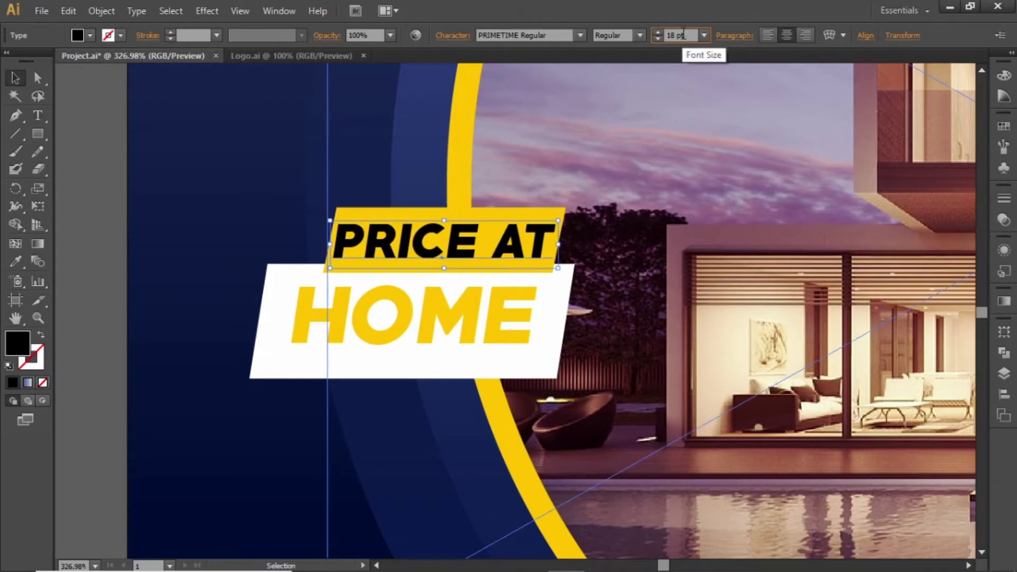
key(Down)
key(Down)
key(Down)
key(Down)
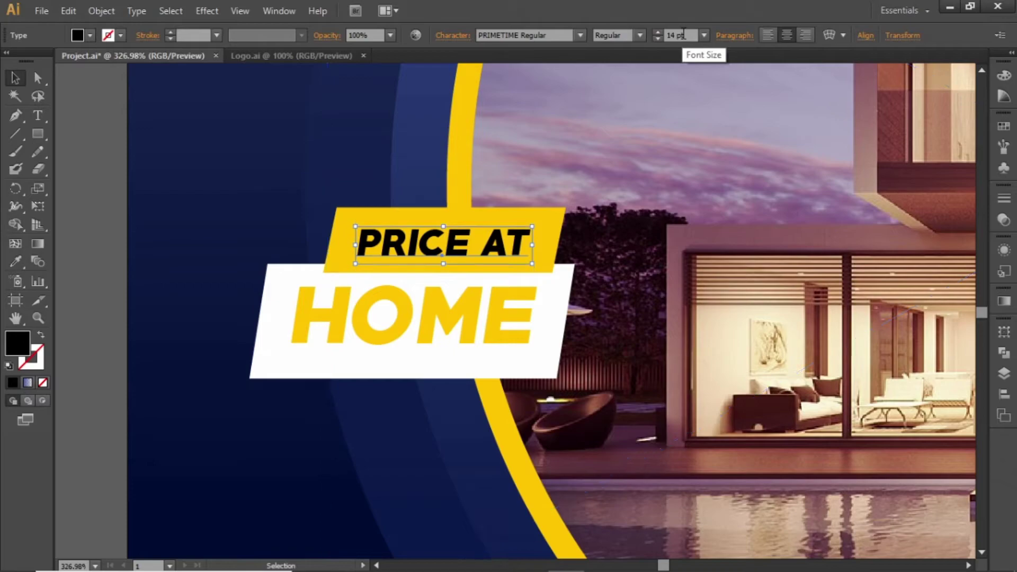
- Set the font of the duplicate label's HOME text to Montserrat
click(479, 332)
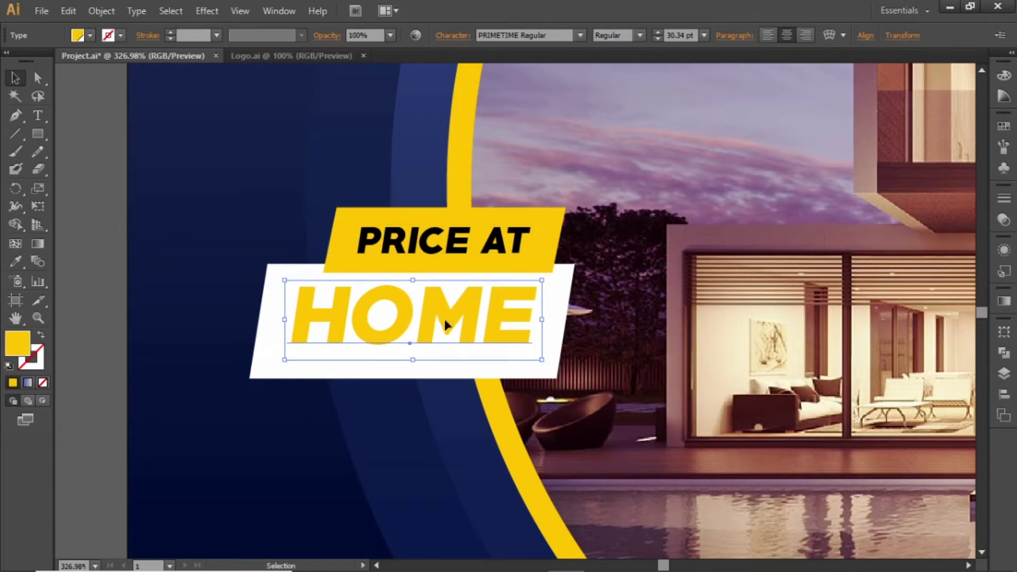
click(541, 39)
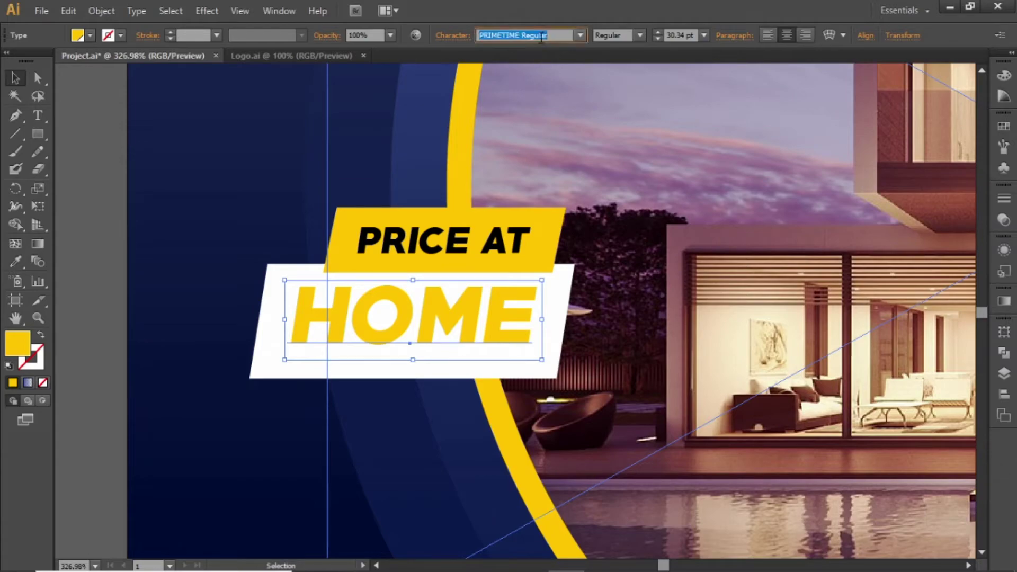
text(Montserrat)
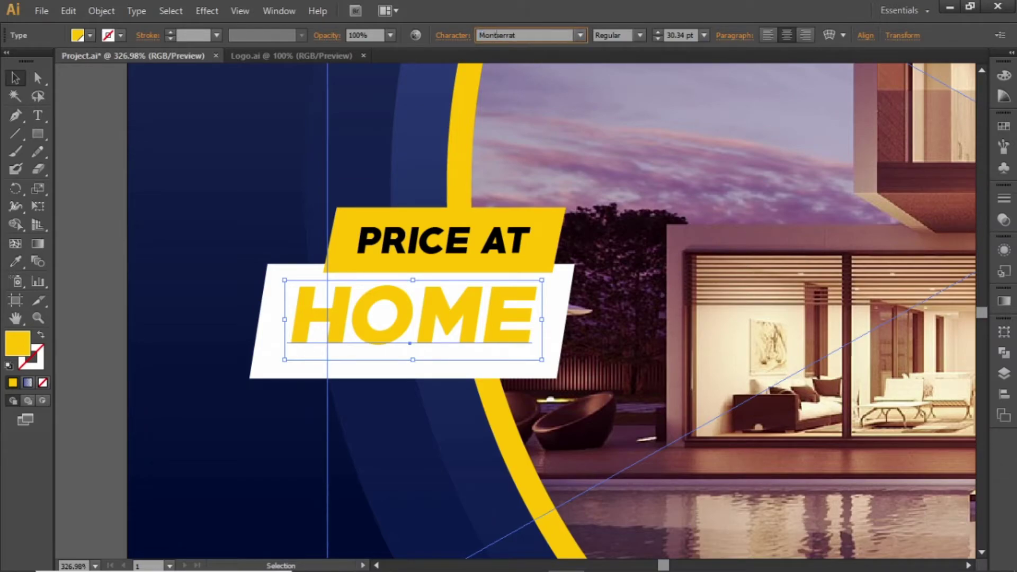
key(Return)
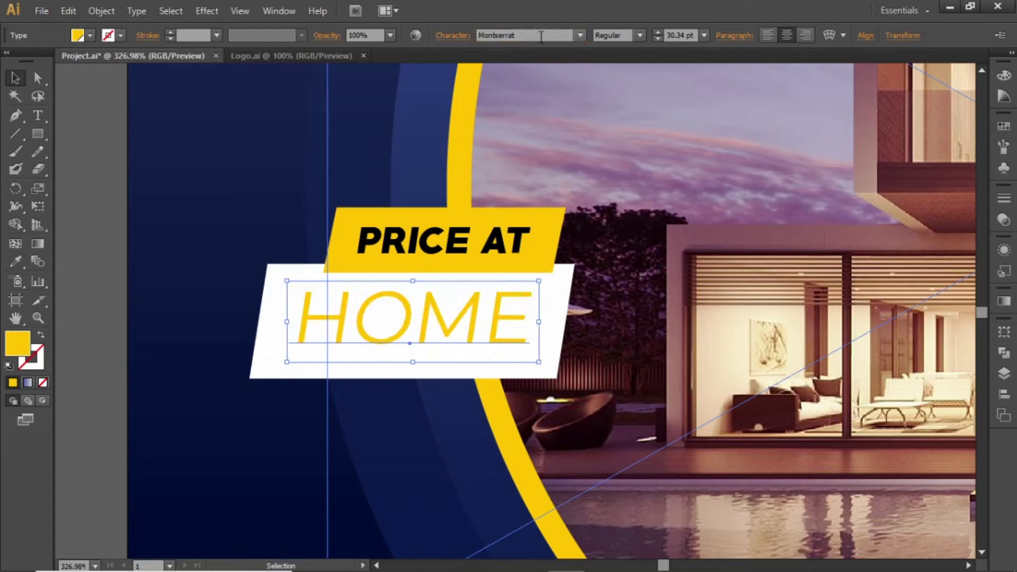
- Replace the duplicate label's HOME wording with the price $,4,55,000
key(t)
click(421, 317)
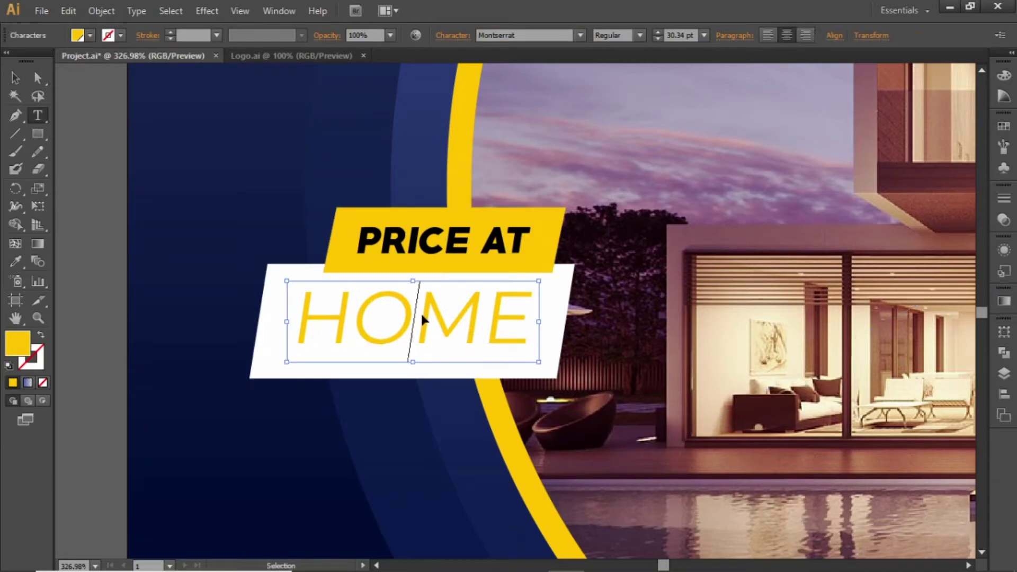
double_click(423, 317)
text(44)
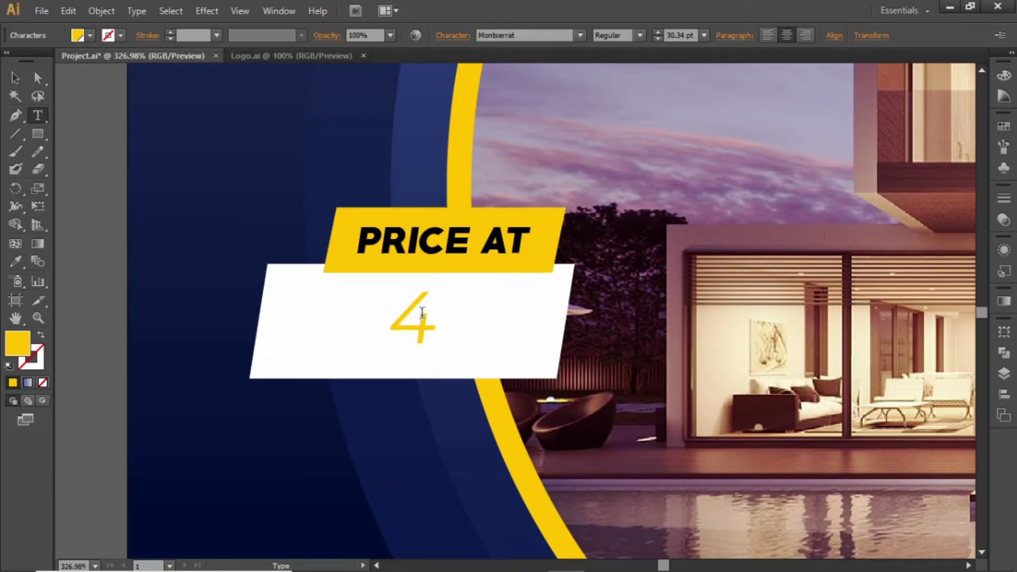
key(BackSpace)
key(BackSpace)
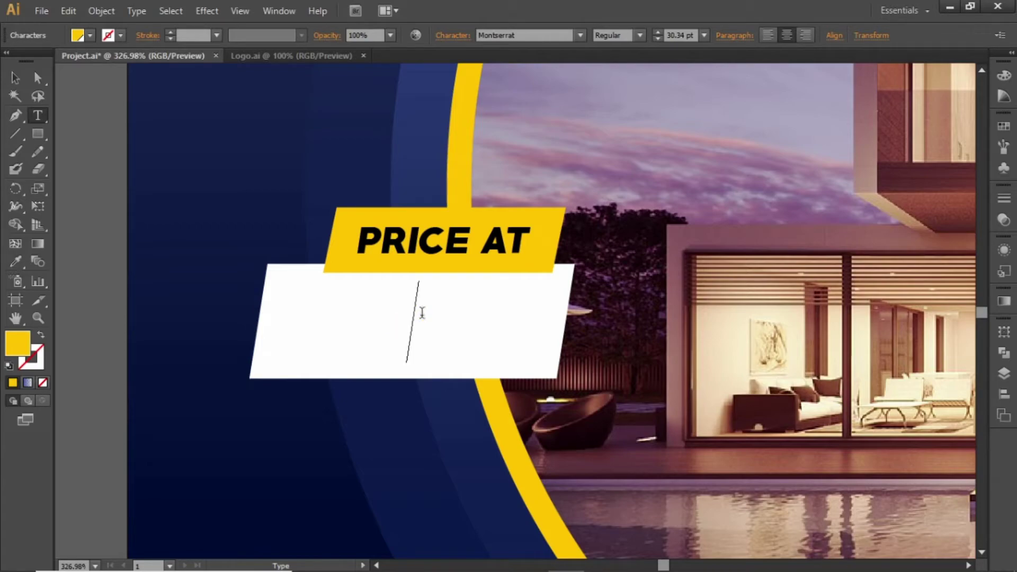
text($ ,4,55,)
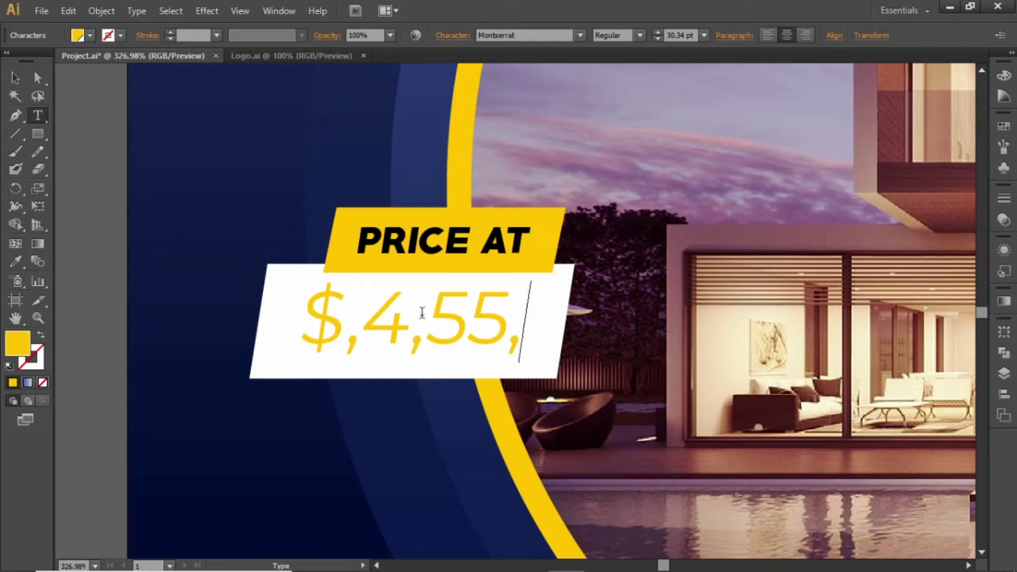
text(000)
key(Escape)
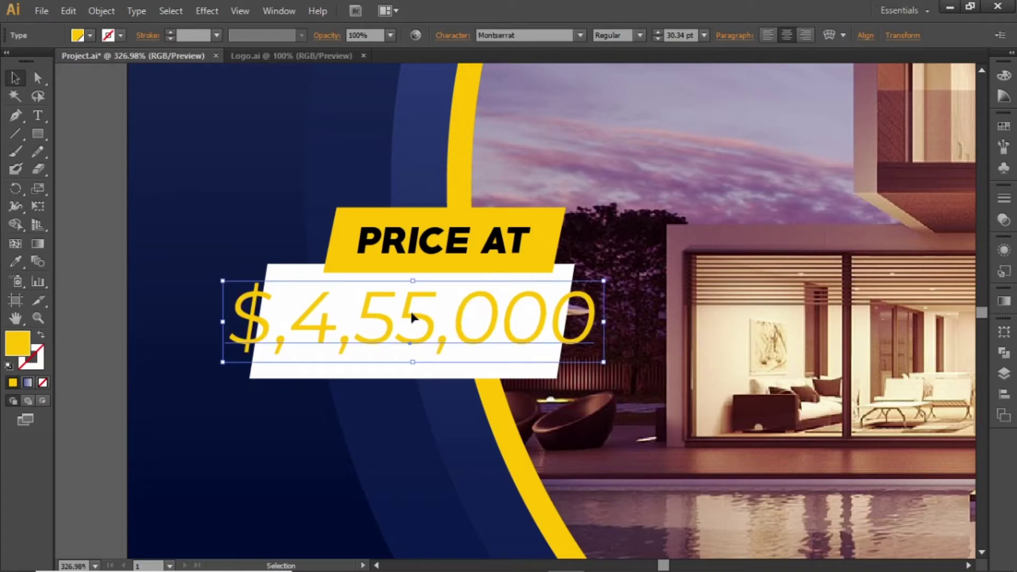
- Make the price text Bold and set its font size to 21 pt so it fits inside the white parallelogram
click(640, 36)
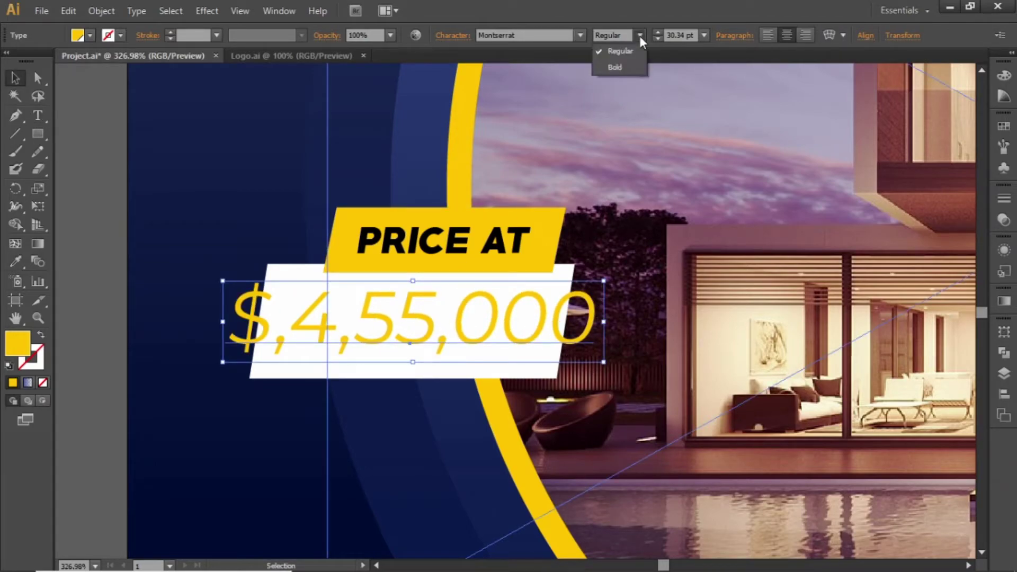
click(634, 67)
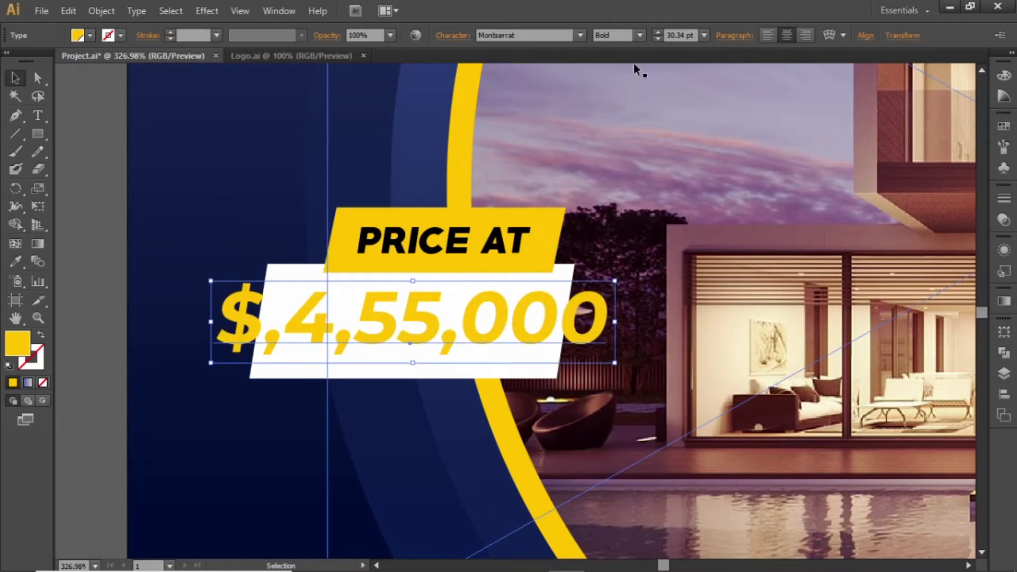
click(674, 35)
text(20)
key(Return)
text(21)
key(Return)
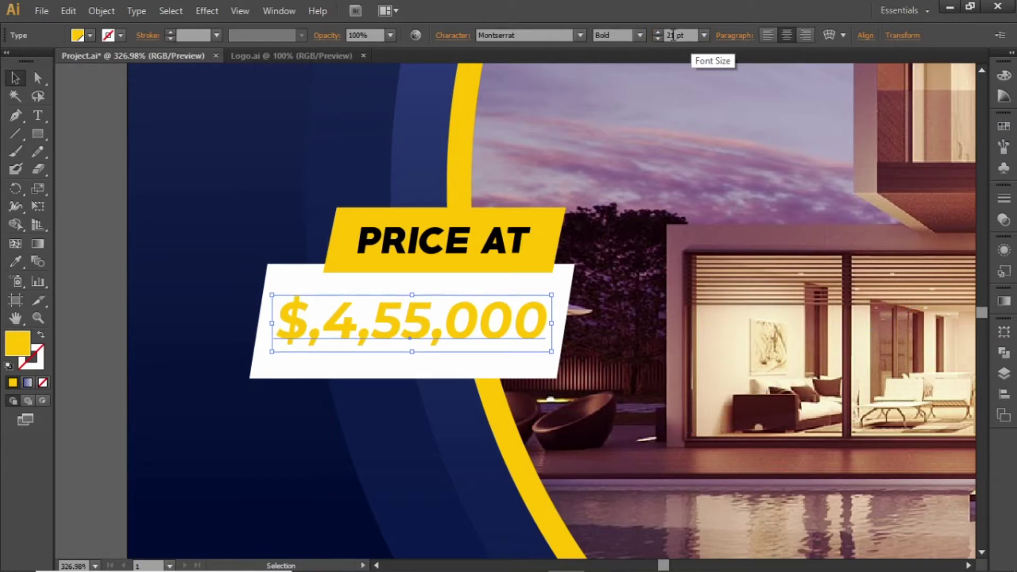
click(107, 211)
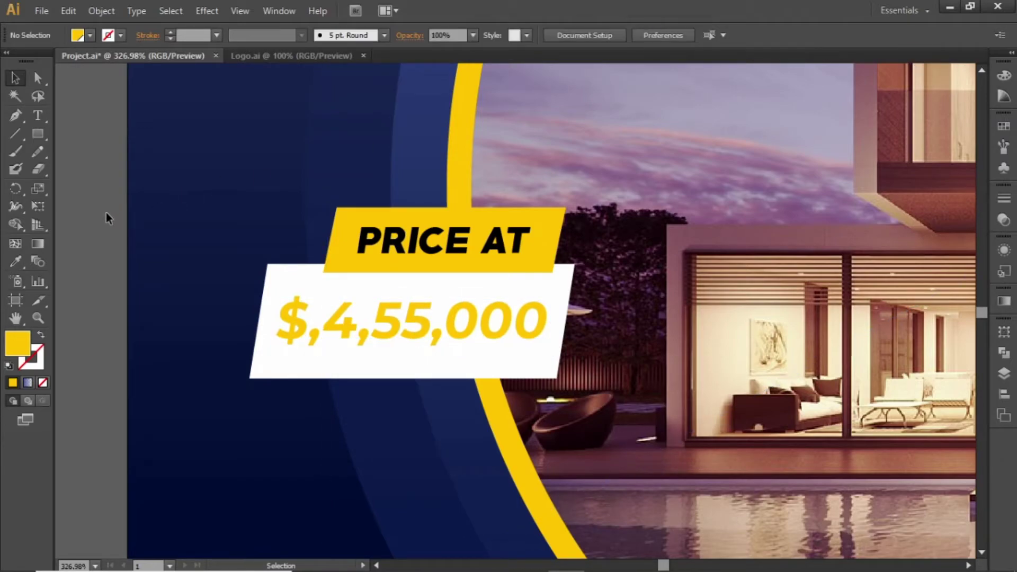
click(383, 318)
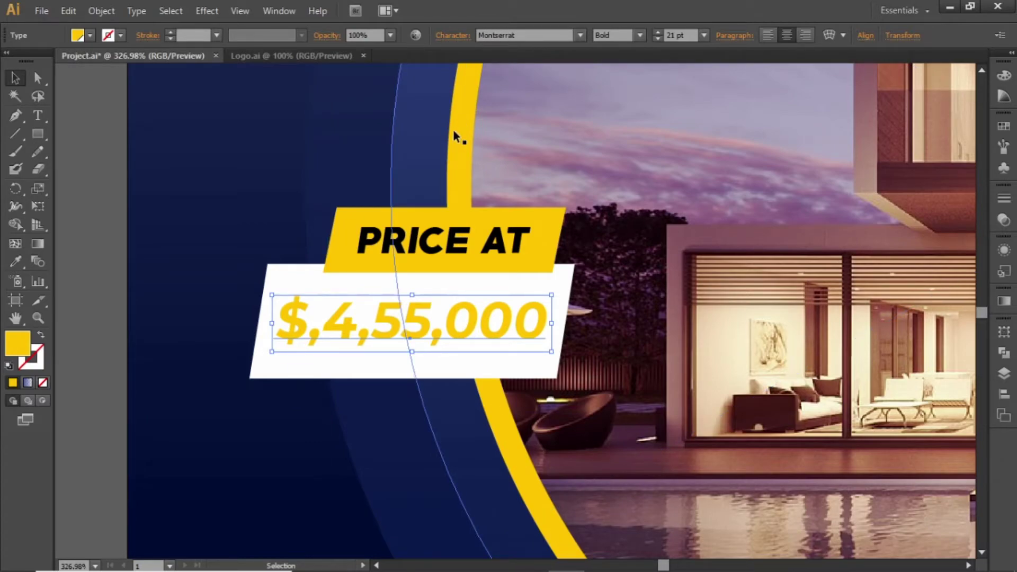
click(453, 244)
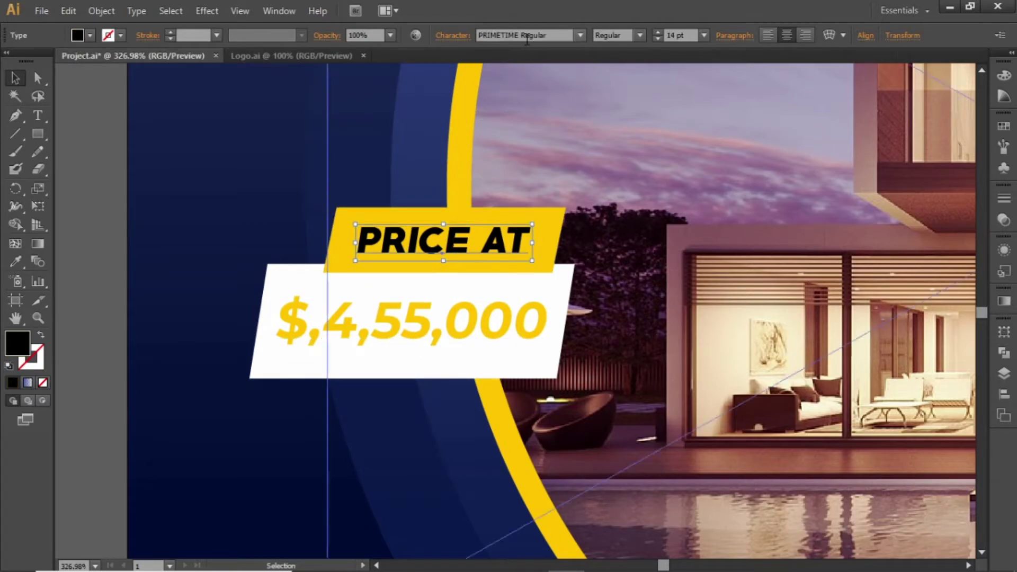
click(92, 184)
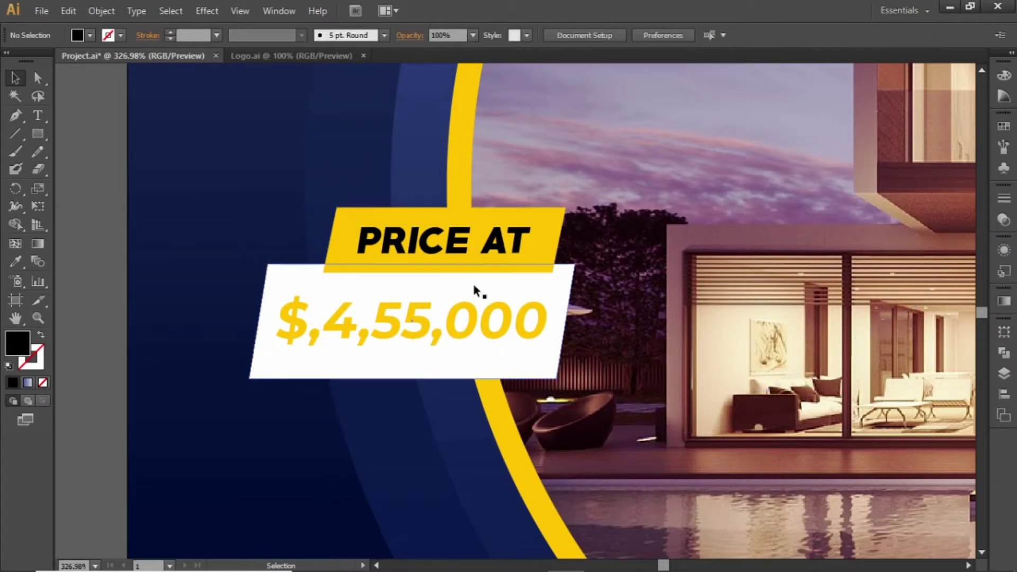
- Select both texts and both parallelograms of the price label and move them slightly lower on the banner
click(525, 256)
shift+click(509, 244)
shift+click(540, 295)
shift+click(539, 313)
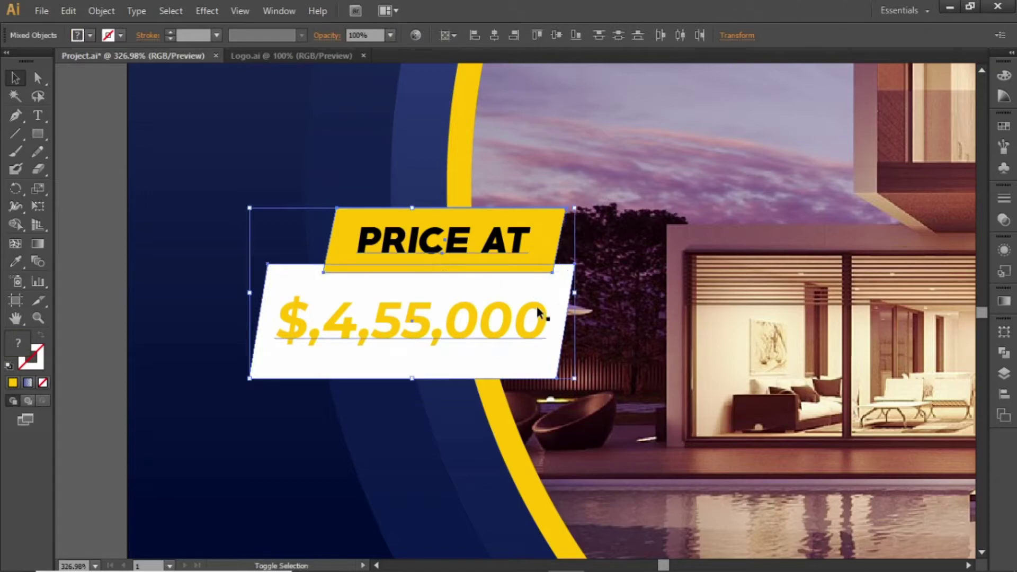
key(ctrl+0)
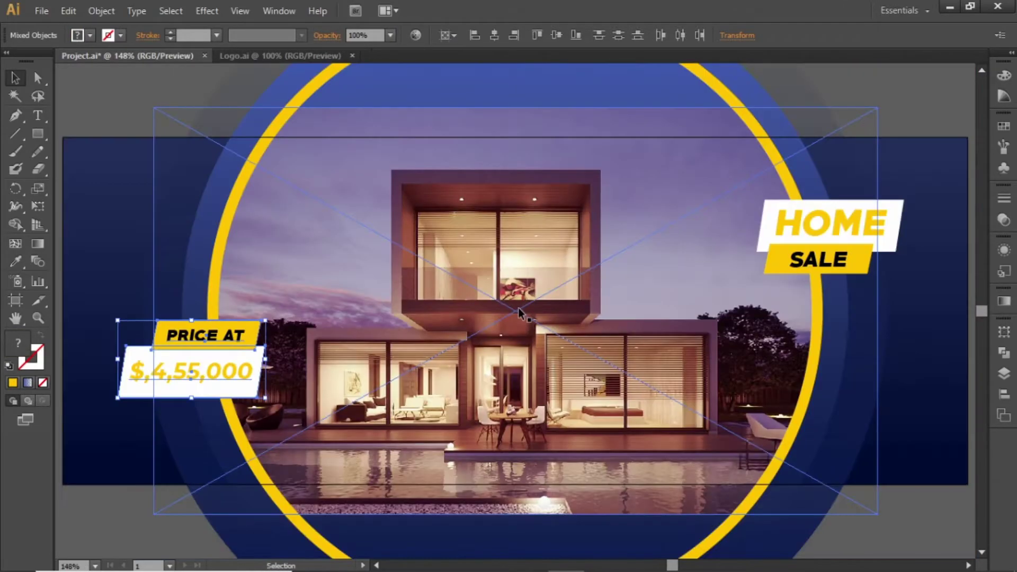
drag(249, 333, 249, 365)
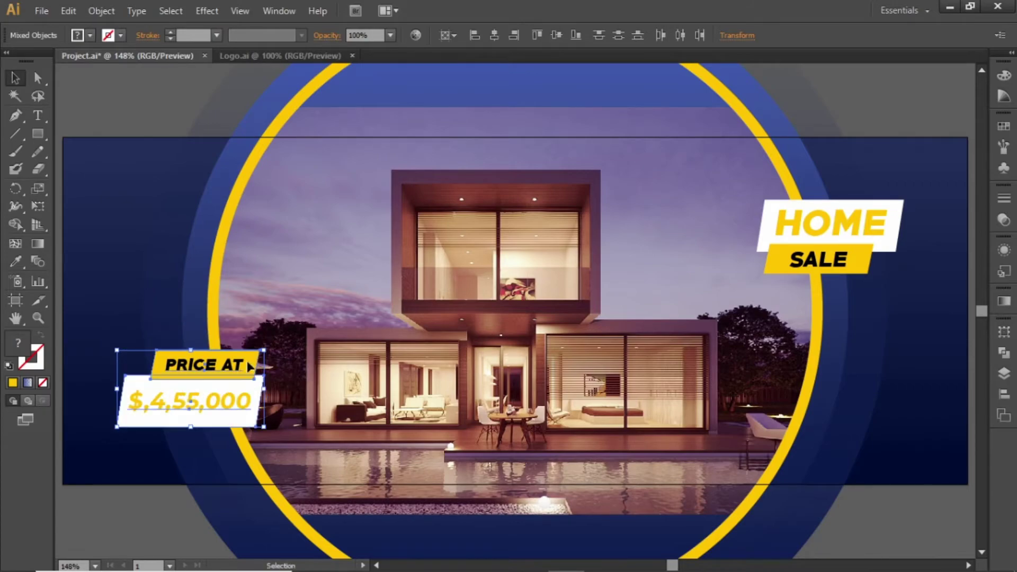
click(860, 109)
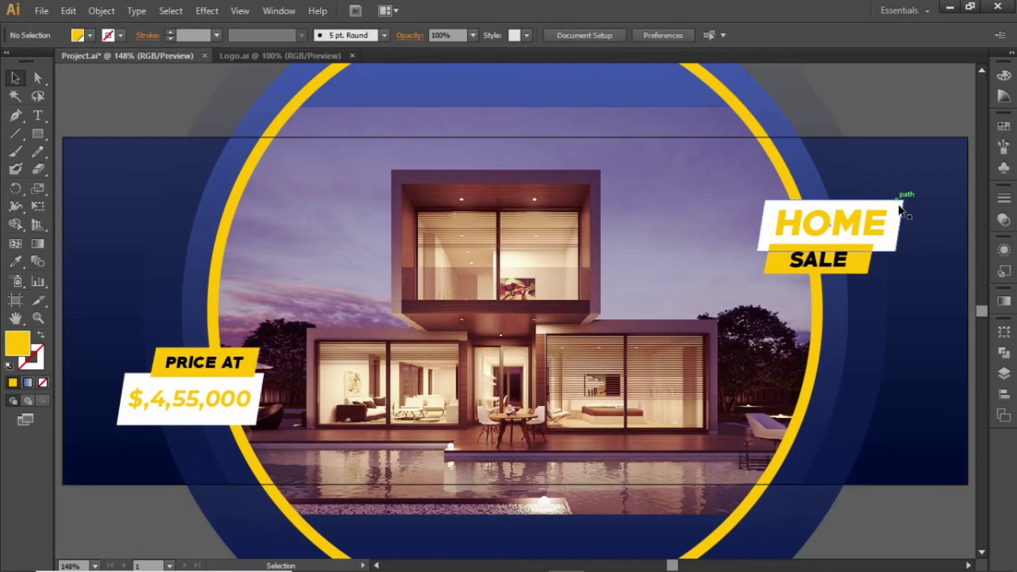
- Apply a Multiply drop shadow to the four label parallelograms with 75% opacity, 7 px X and Y offsets and 5 px blur
click(875, 253)
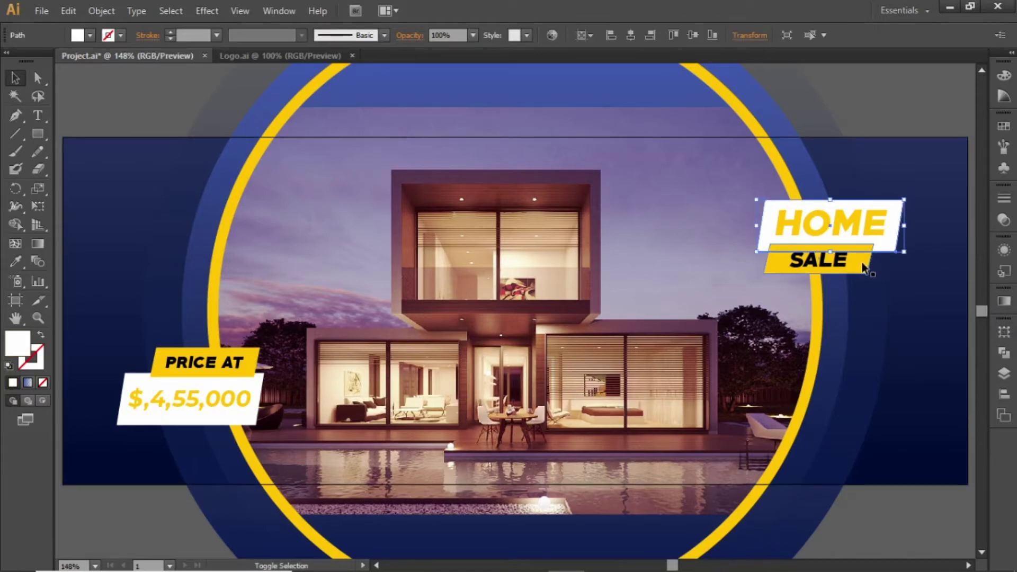
shift+click(865, 268)
shift+click(251, 359)
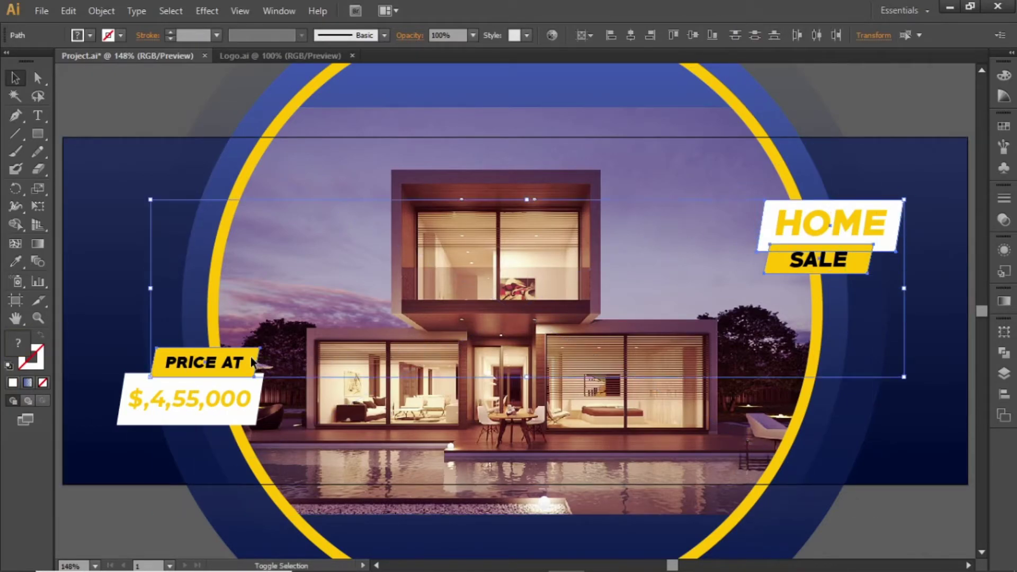
shift+click(258, 395)
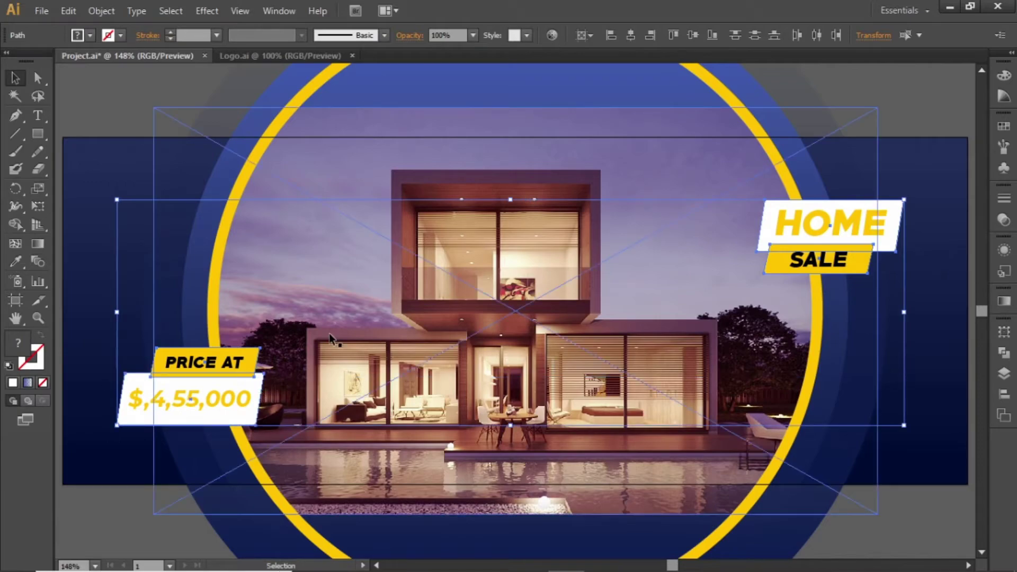
click(207, 10)
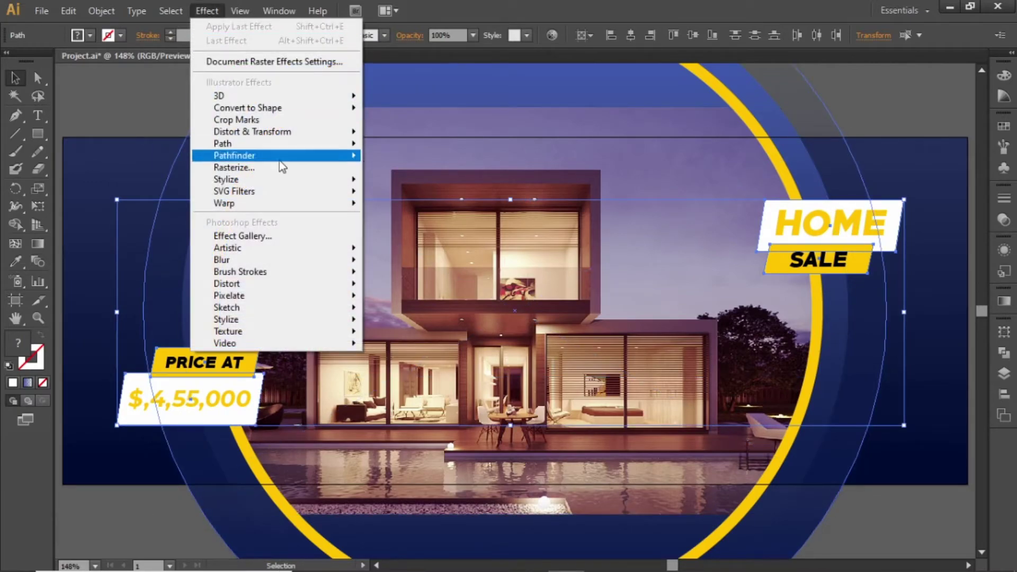
mouse_move(302, 182)
click(453, 179)
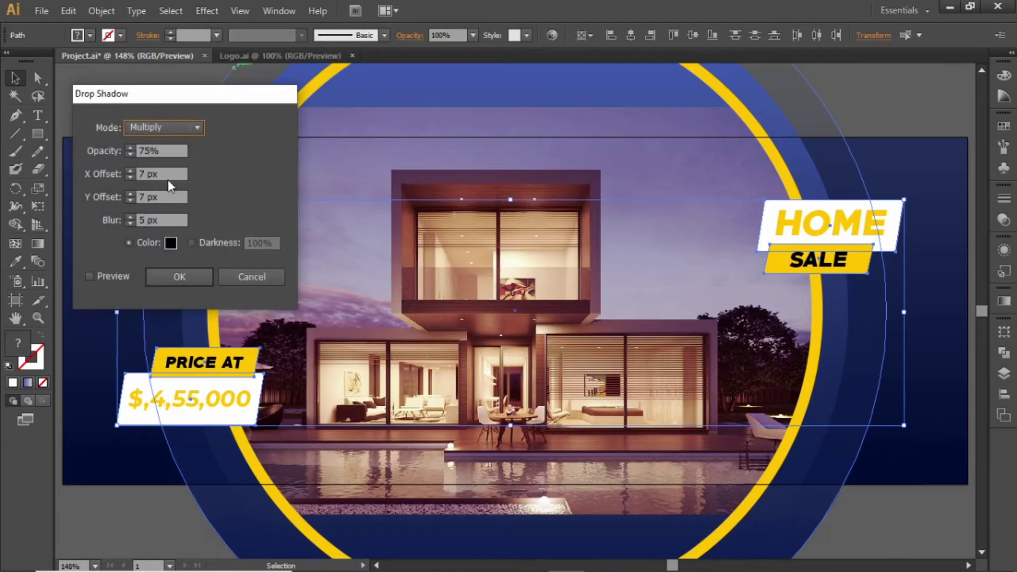
click(182, 273)
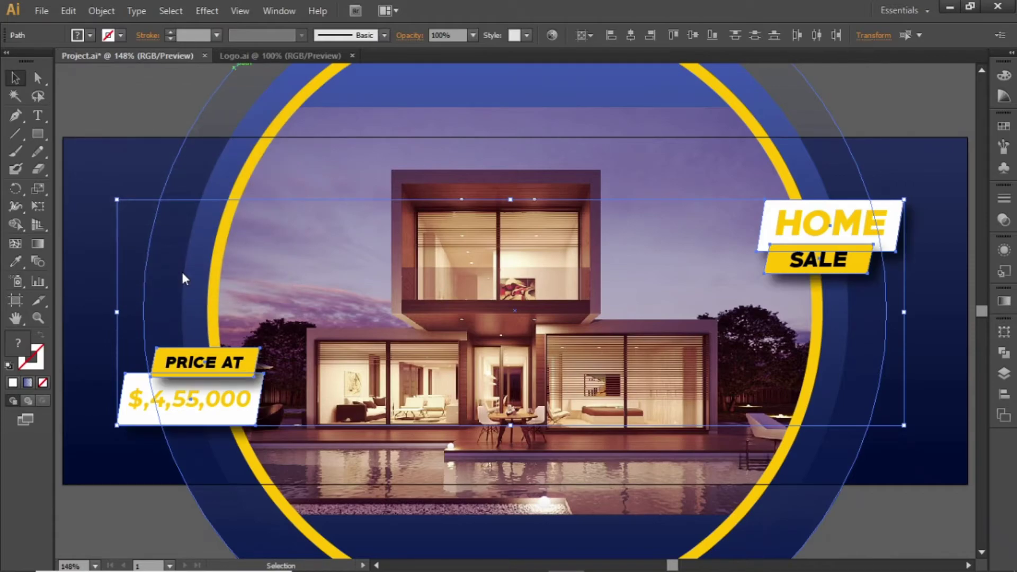
click(162, 103)
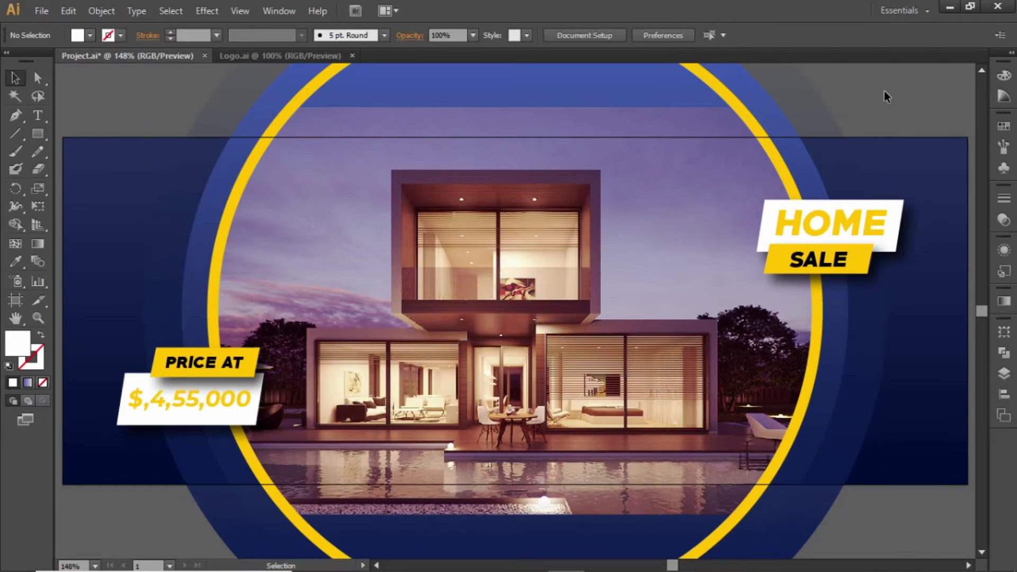
- Bring the grouped logo and tagline from Logo.ai into the banner, scale it to about 80 px wide and place it in the upper-left corner
drag(514, 214, 747, 261)
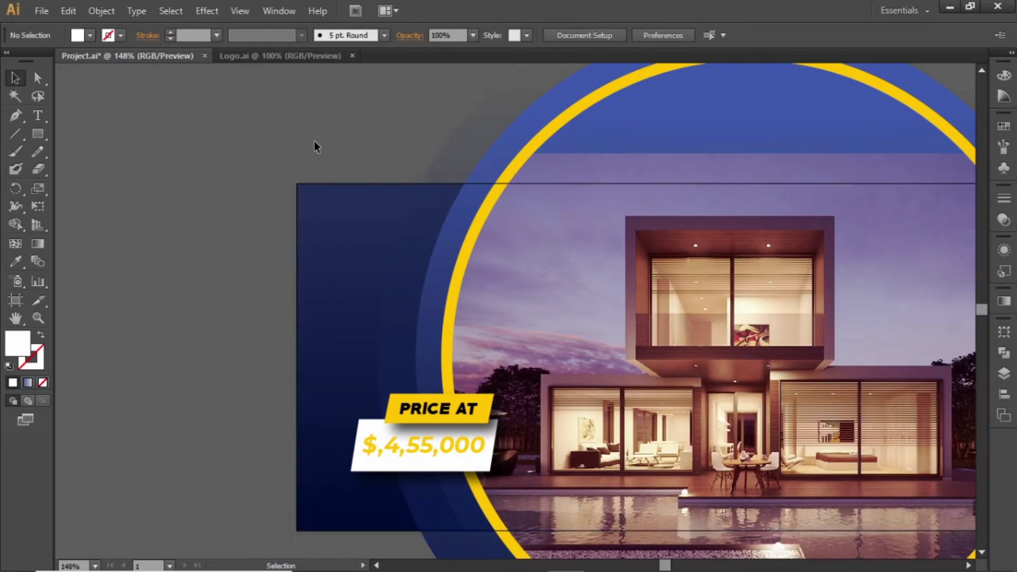
click(281, 55)
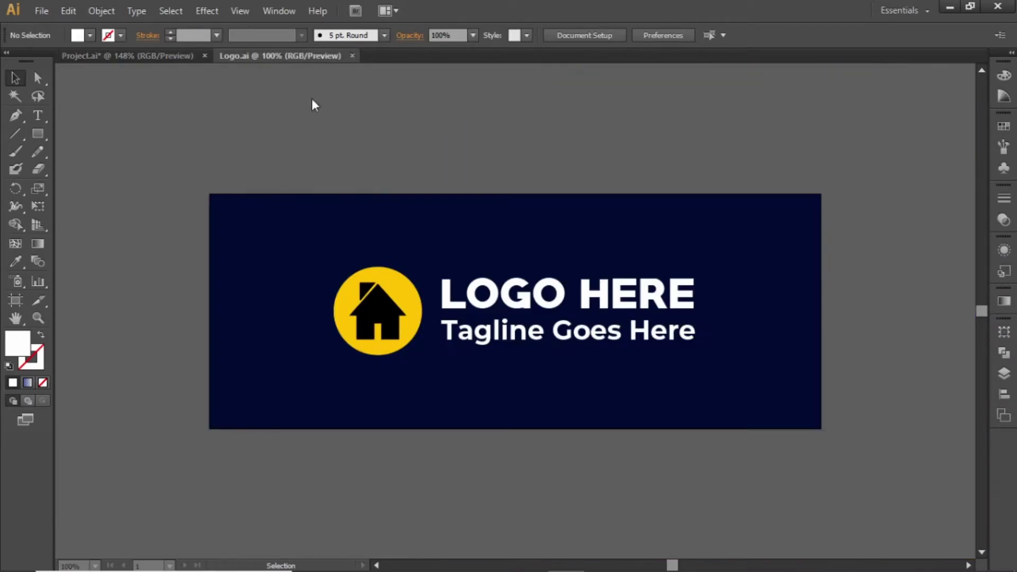
click(504, 300)
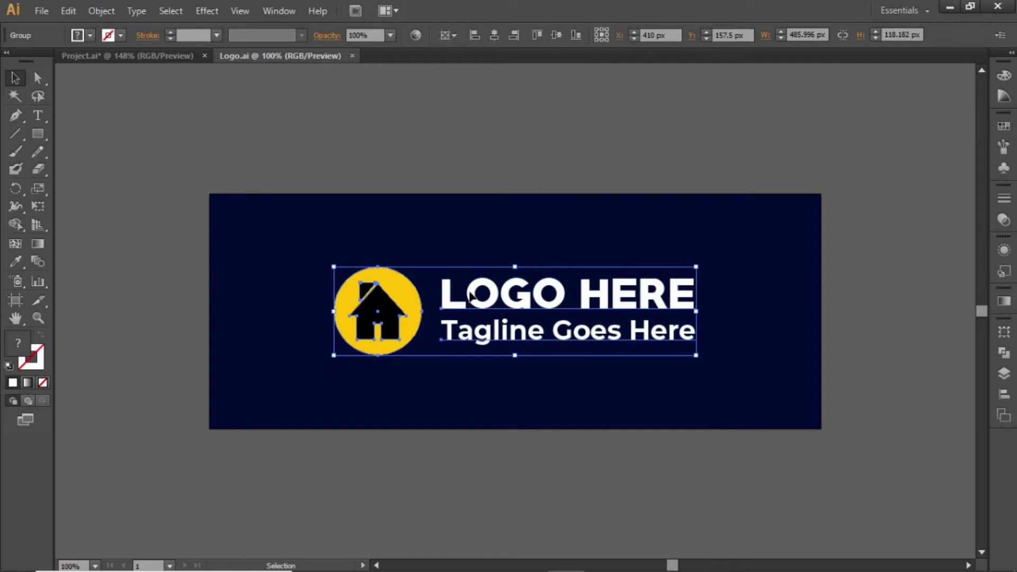
drag(470, 295, 190, 98)
drag(371, 223, 370, 226)
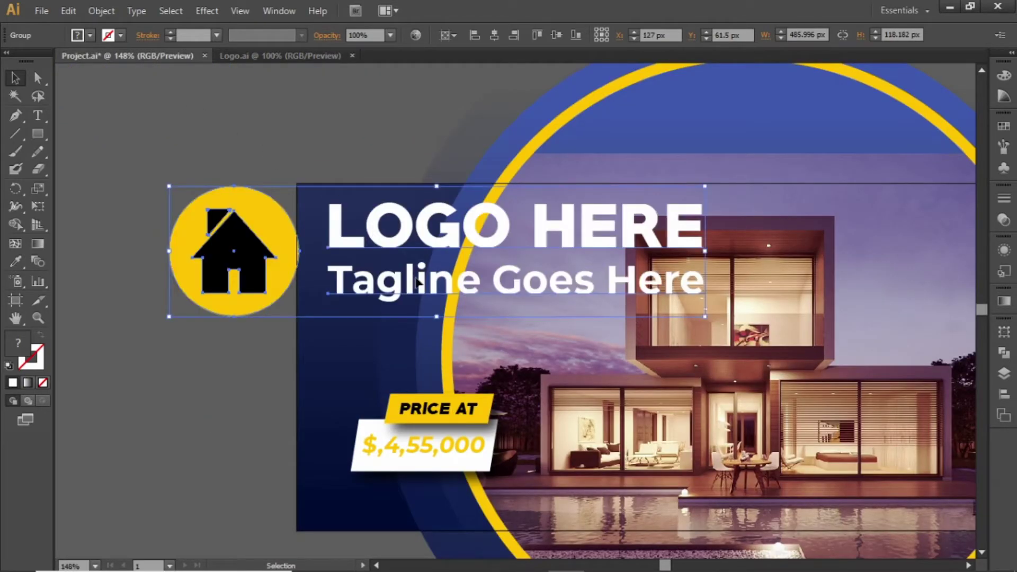
drag(436, 318, 361, 214)
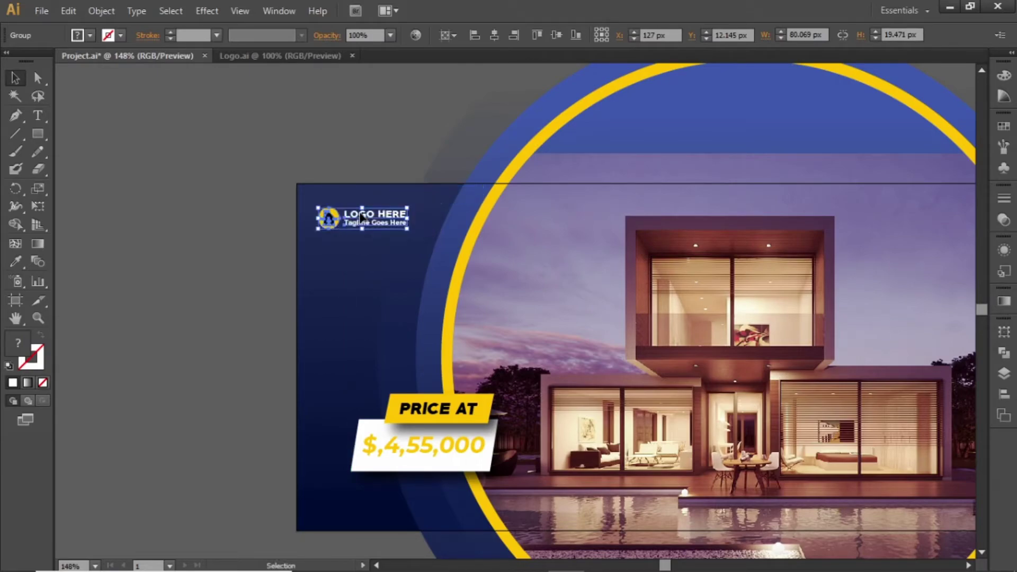
click(361, 115)
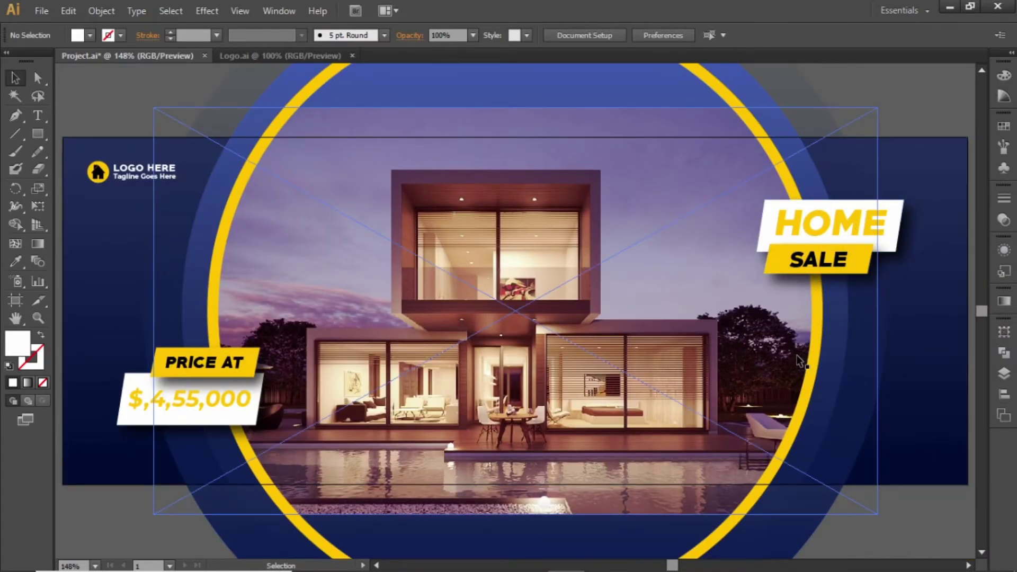
- Draw a short horizontal line segment just above the right end of the HOME parallelogram
key(z)
drag(704, 147, 951, 387)
key(v)
drag(717, 252, 709, 313)
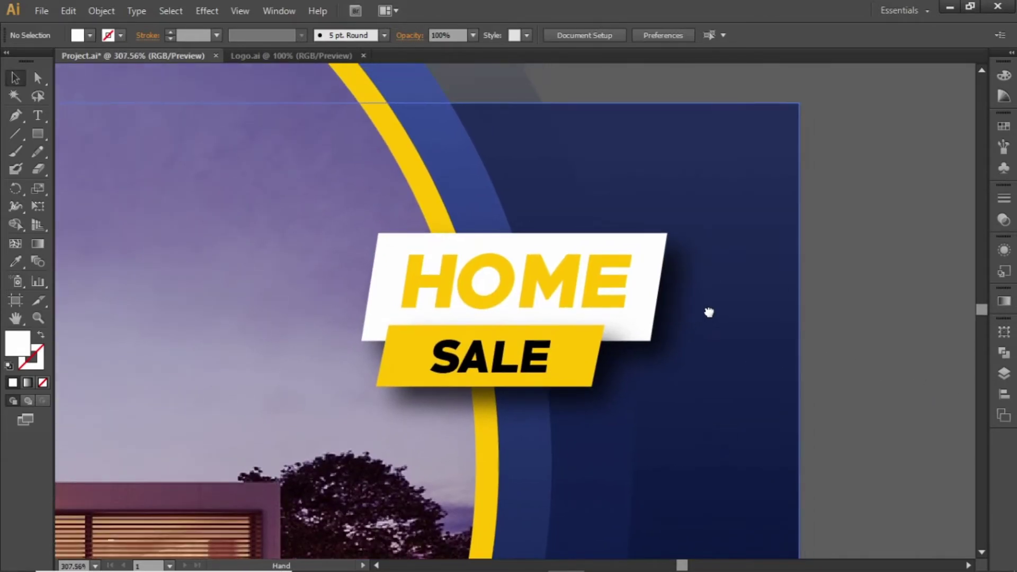
click(15, 135)
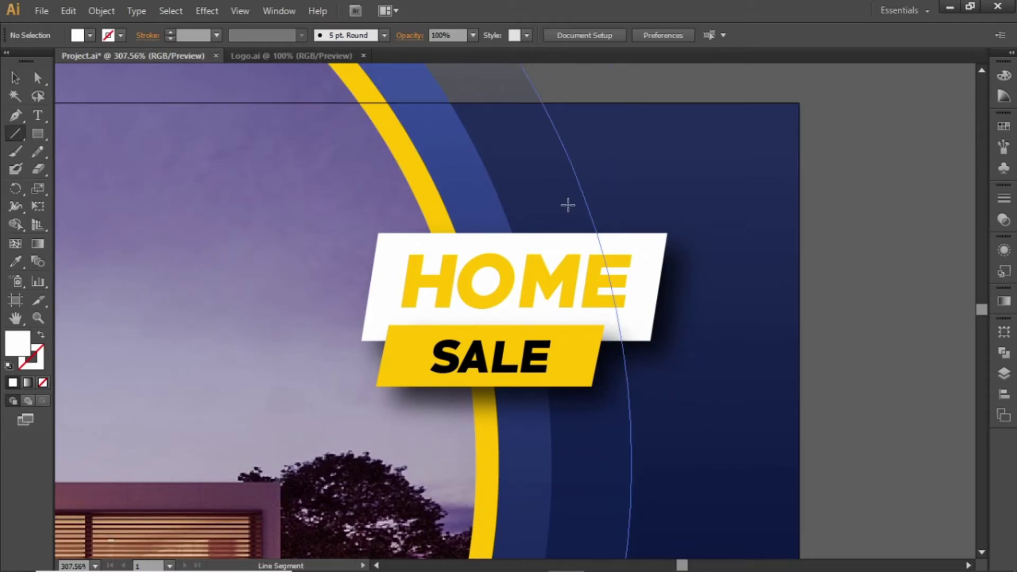
drag(578, 211, 644, 213)
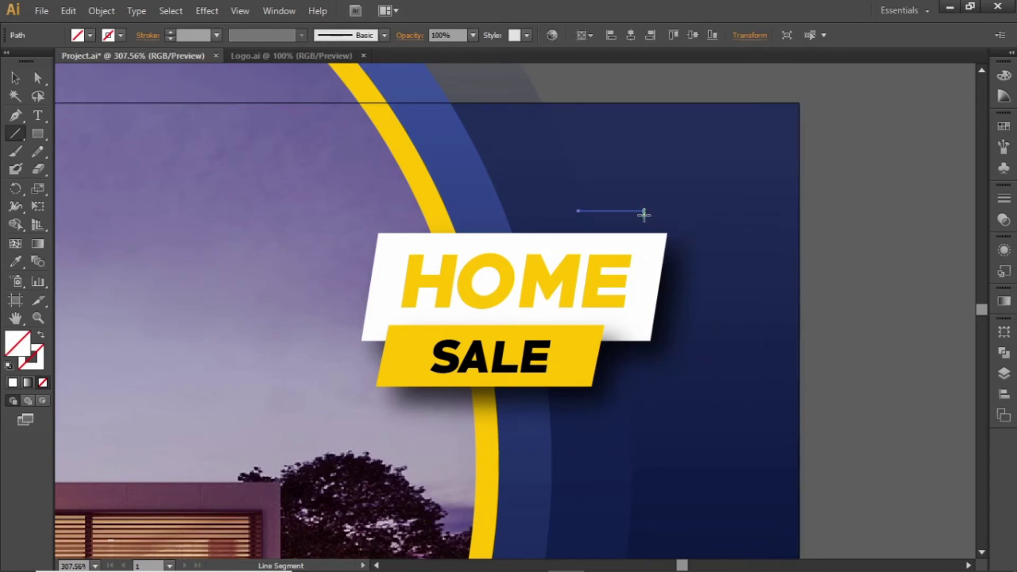
key(v)
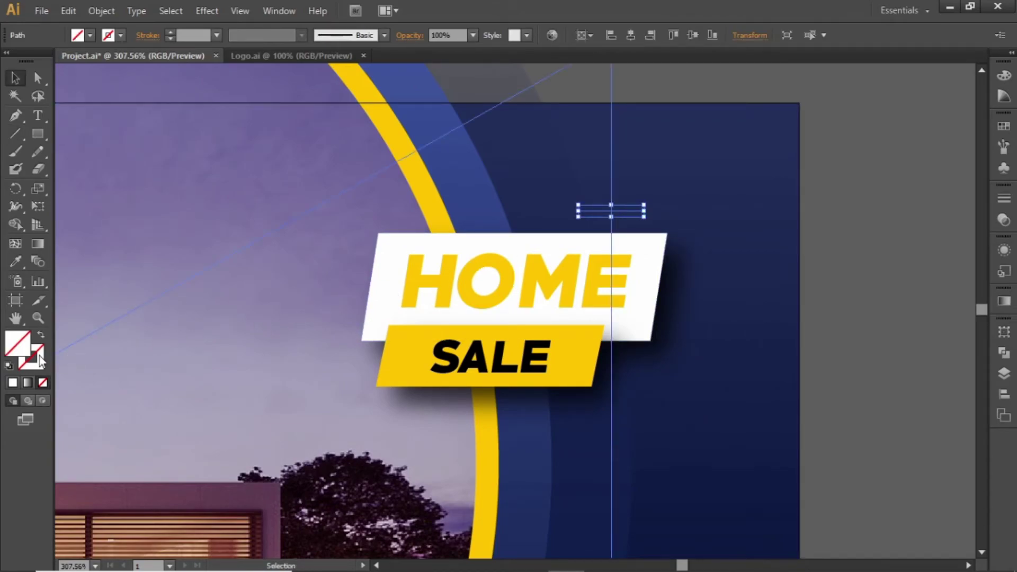
- Give the short line above the HOME label a stroke in the banner's yellow swatch
click(39, 359)
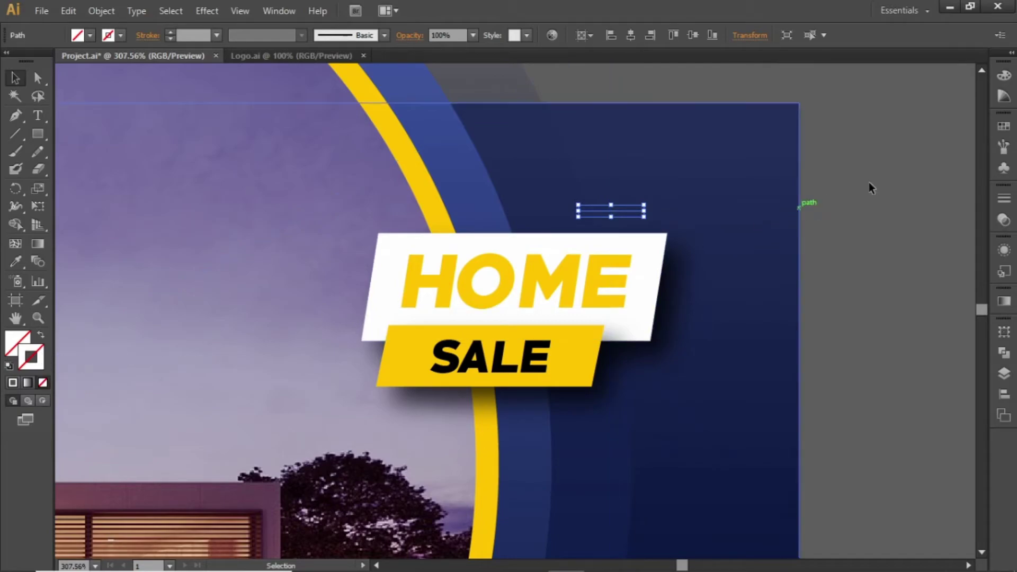
click(1004, 127)
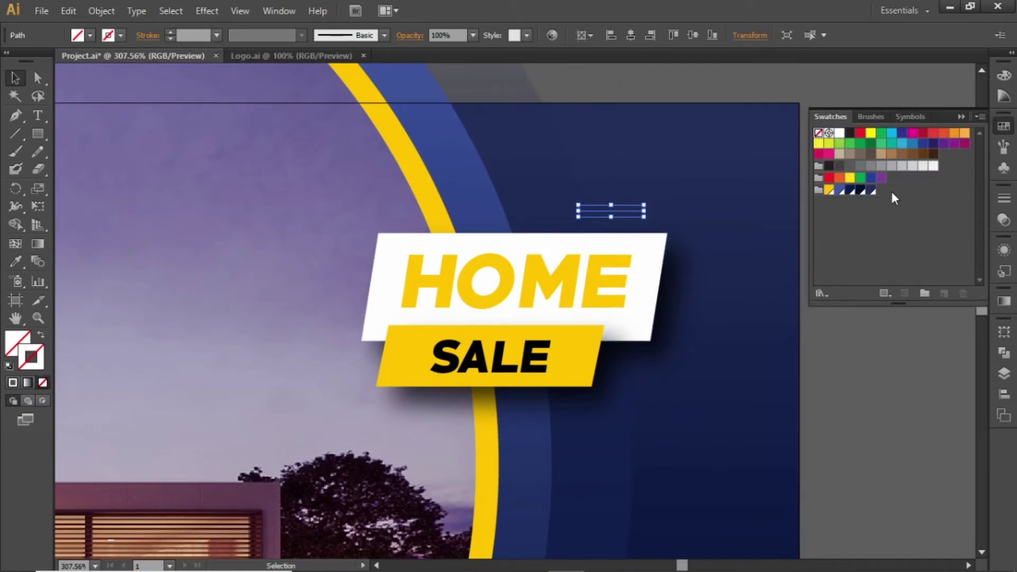
click(829, 190)
click(960, 116)
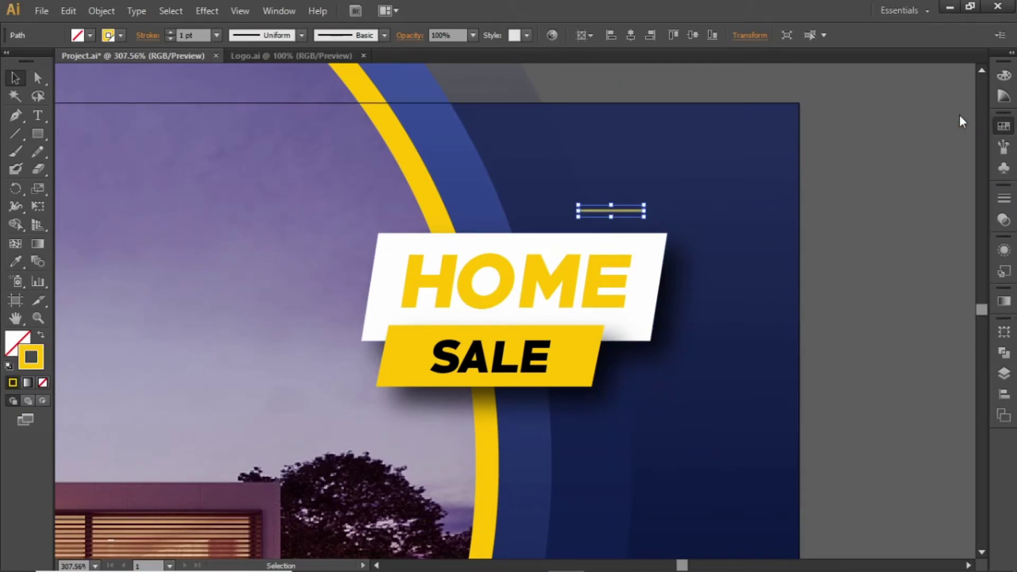
click(925, 181)
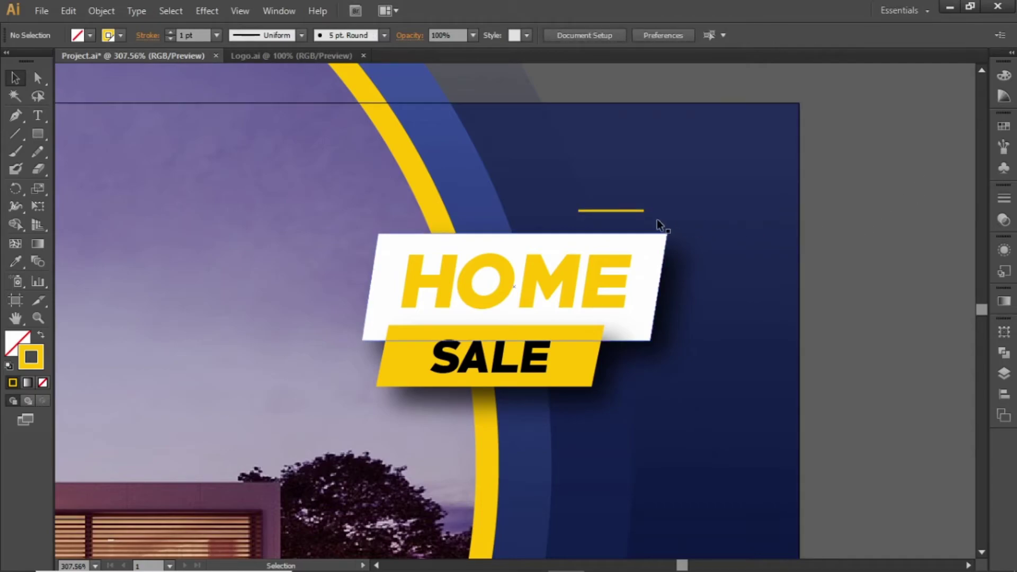
- Nudge the yellow line slightly down and to the right, closer to the HOME parallelogram
click(637, 212)
key(Down)
key(Down)
key(Down)
key(Down)
key(Right)
key(Right)
key(Right)
key(Right)
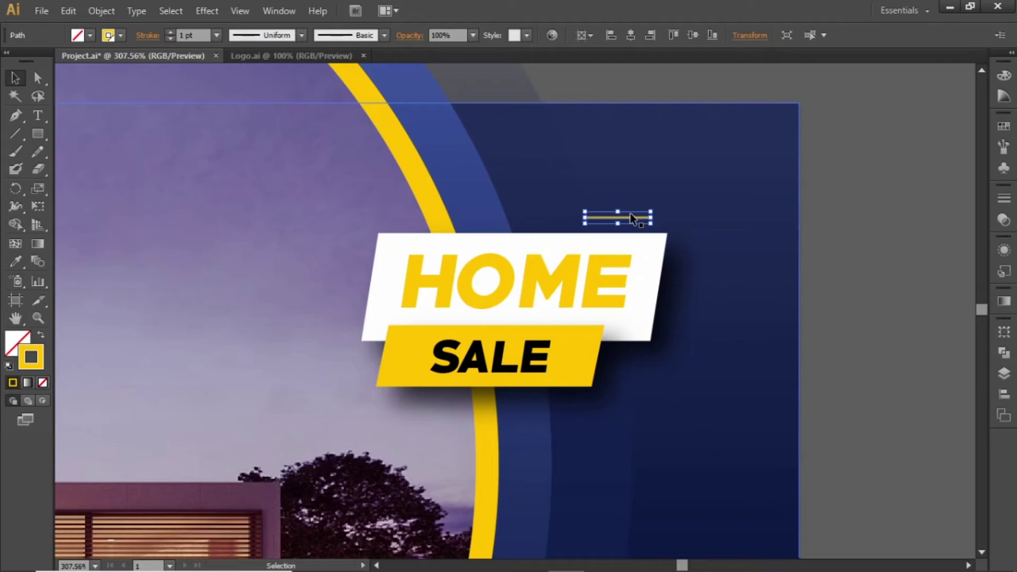
- Copy the yellow line to the right of and below the SALE parallelogram, and make the lower copy's stroke white
drag(624, 215, 554, 406)
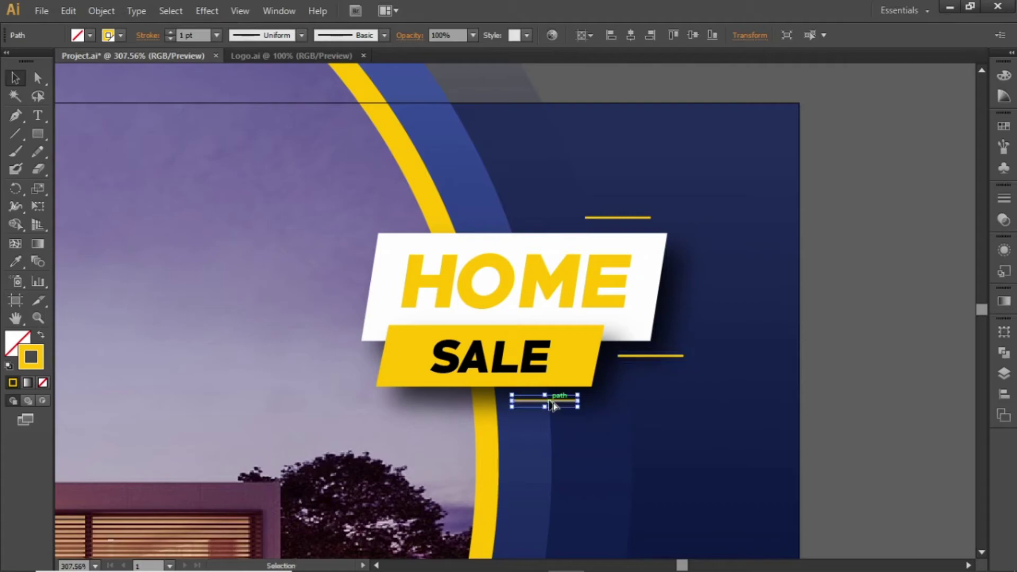
click(1003, 127)
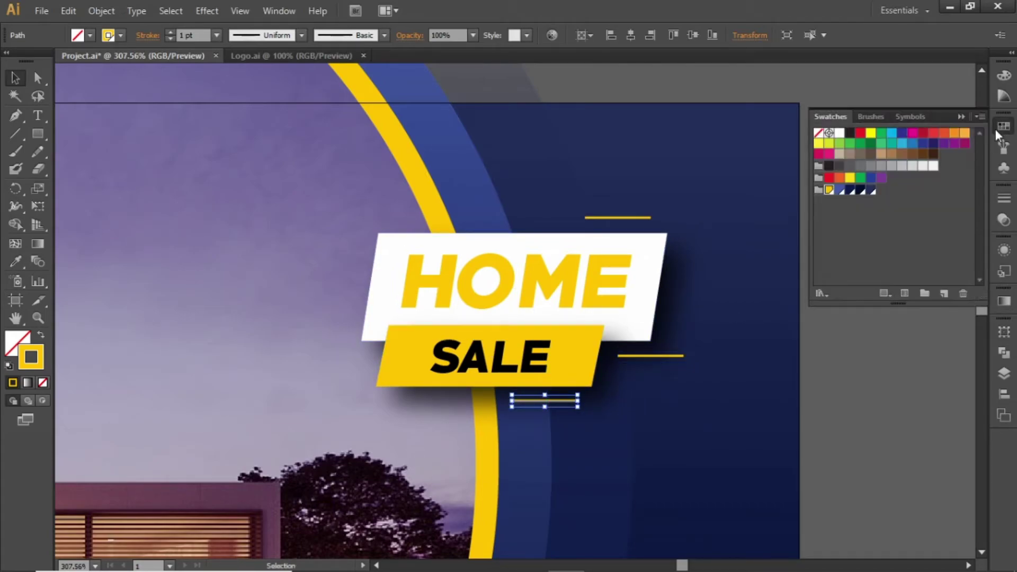
click(839, 132)
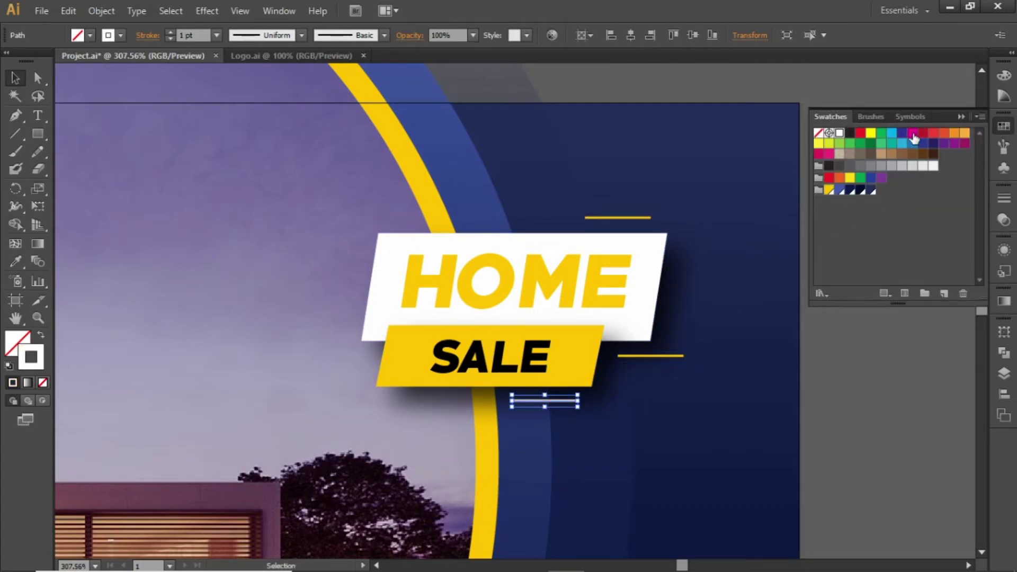
click(960, 117)
- Duplicate the line above HOME to its left and shorten the copy to a small dash level with it
click(638, 218)
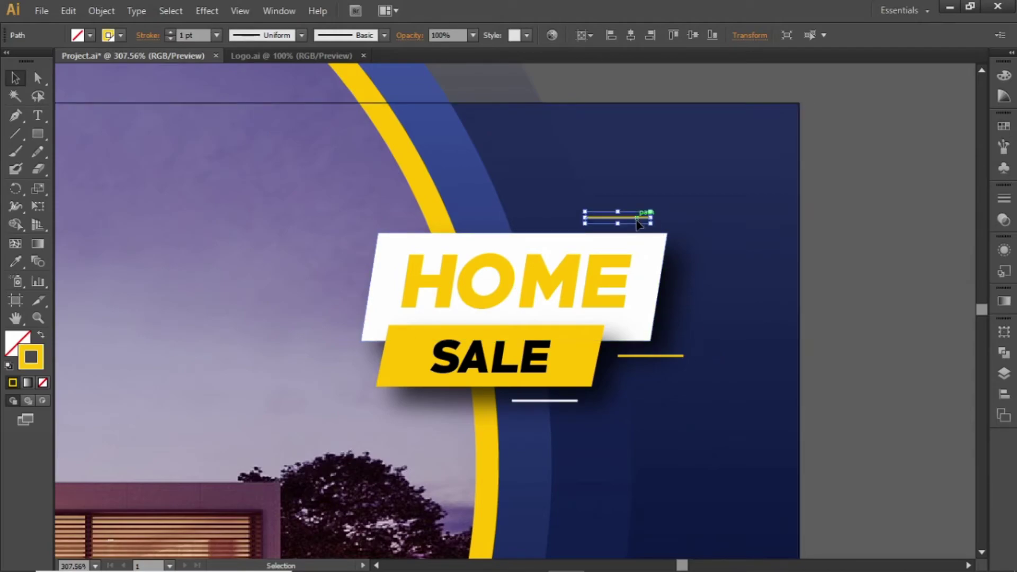
drag(642, 223, 541, 218)
click(875, 237)
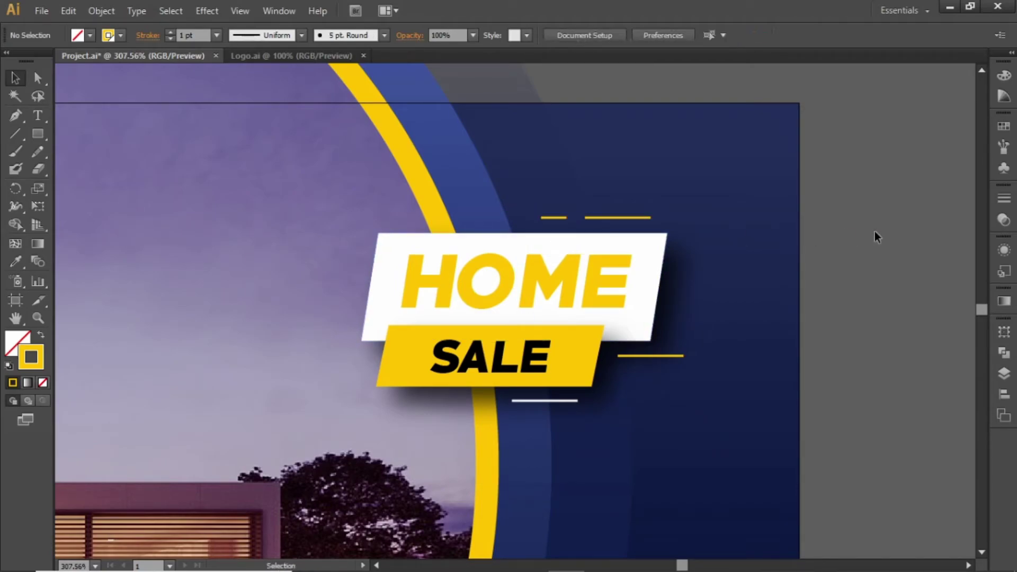
- Select all four accent lines around the HOME SALE label and place a copy of them beside the PRICE AT label
key(ctrl+minus)
key(ctrl+minus)
key(ctrl+minus)
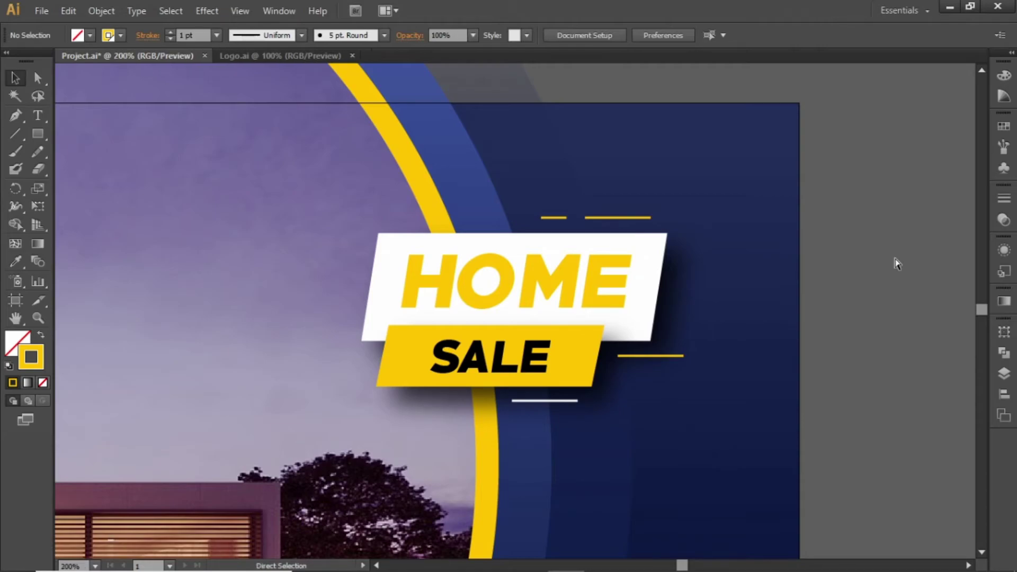
drag(499, 324, 800, 256)
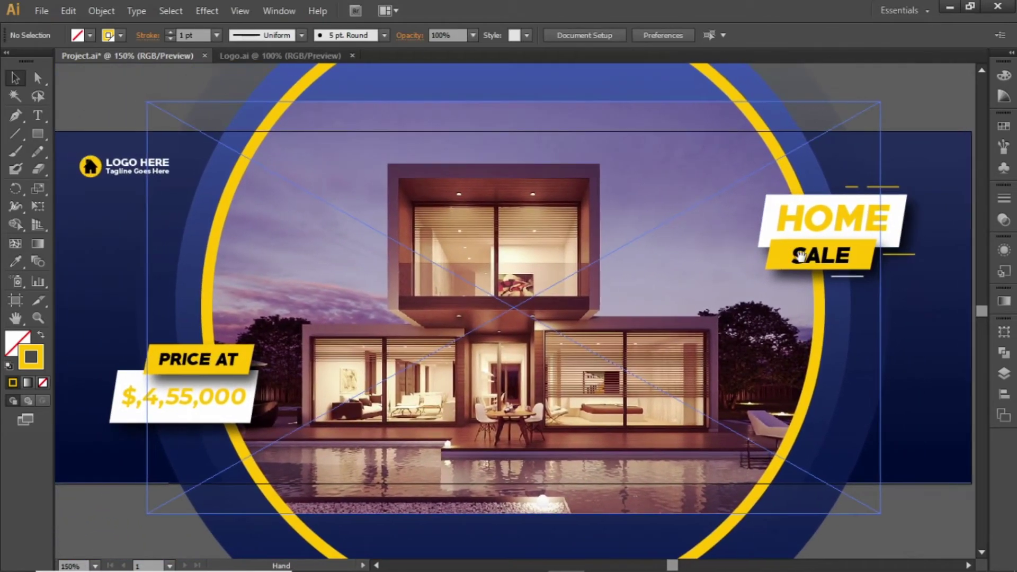
click(855, 191)
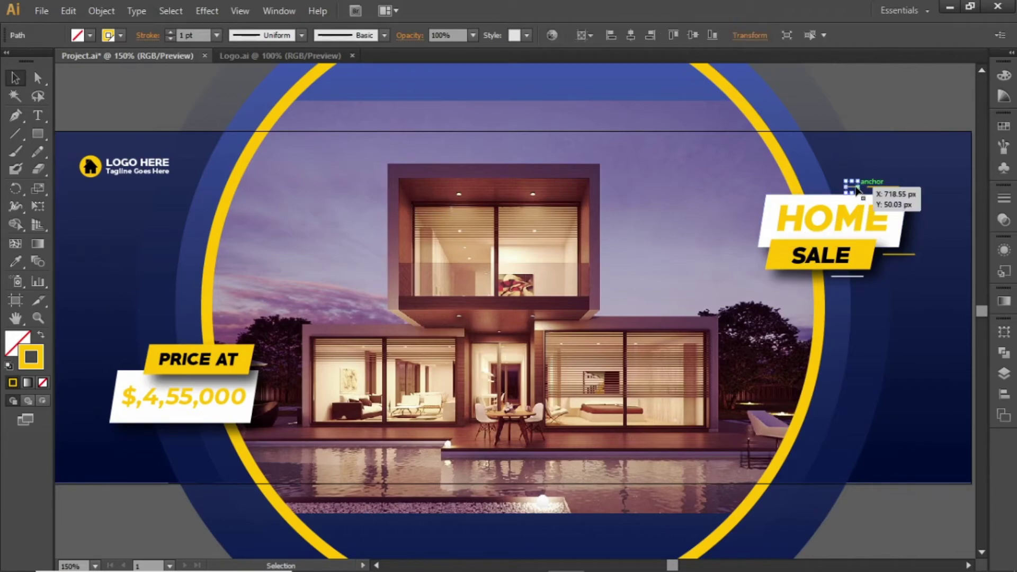
shift+click(907, 255)
shift+click(848, 276)
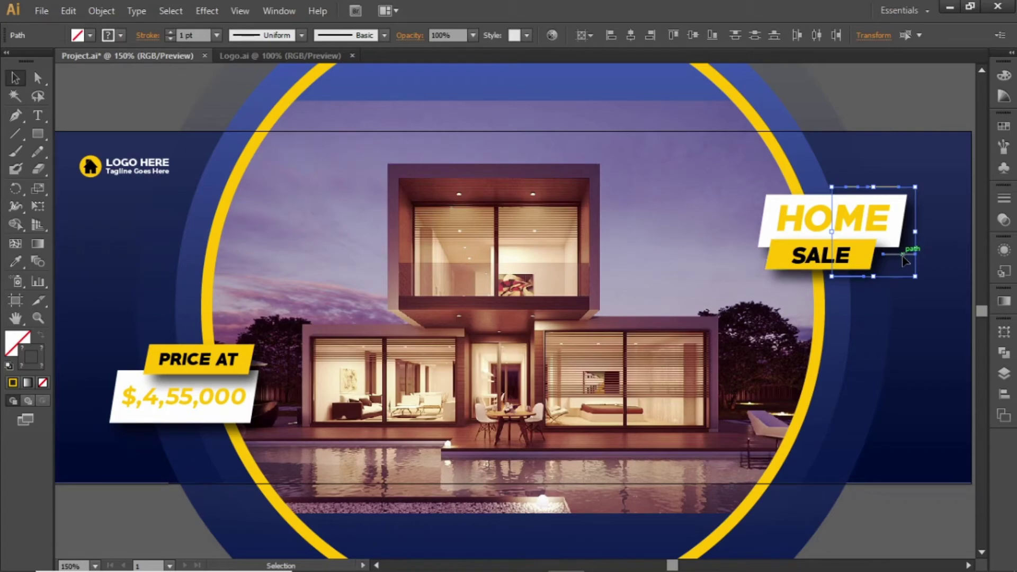
drag(904, 258, 153, 337)
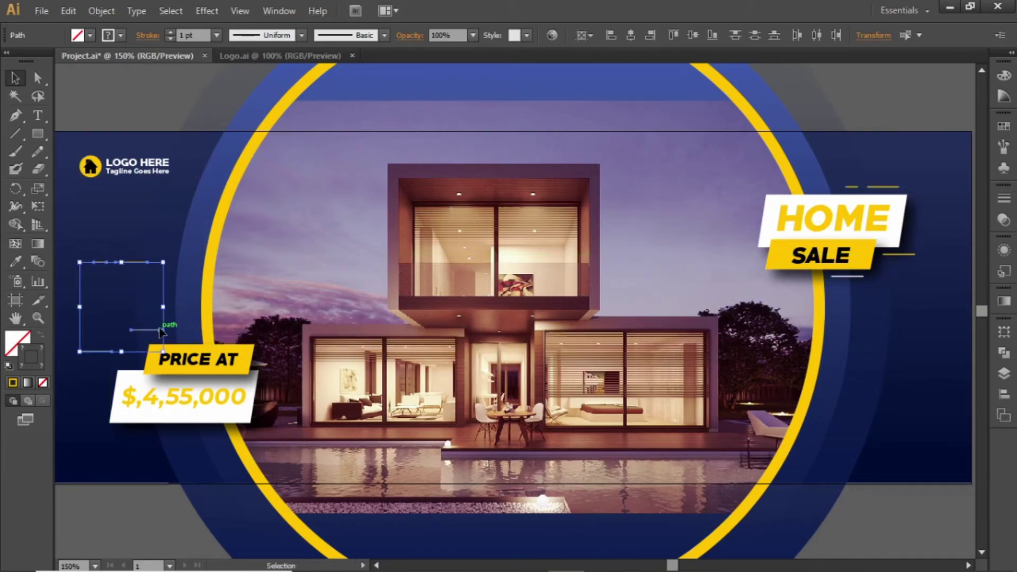
- Move the copied yellow dash and the longer line next to it just below the white price parallelogram, near its left end
key(z)
drag(62, 242, 326, 468)
key(v)
click(144, 174)
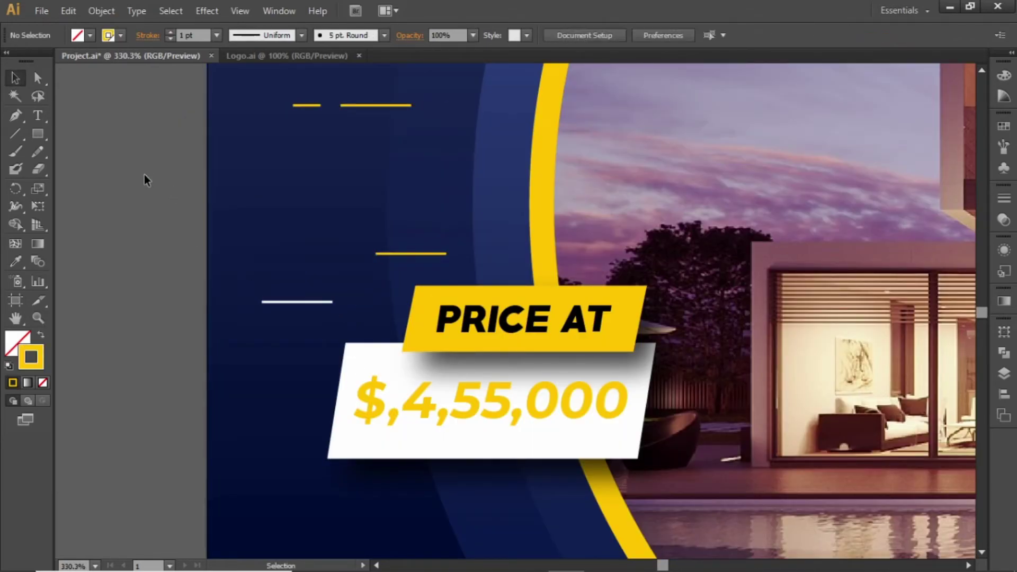
click(314, 106)
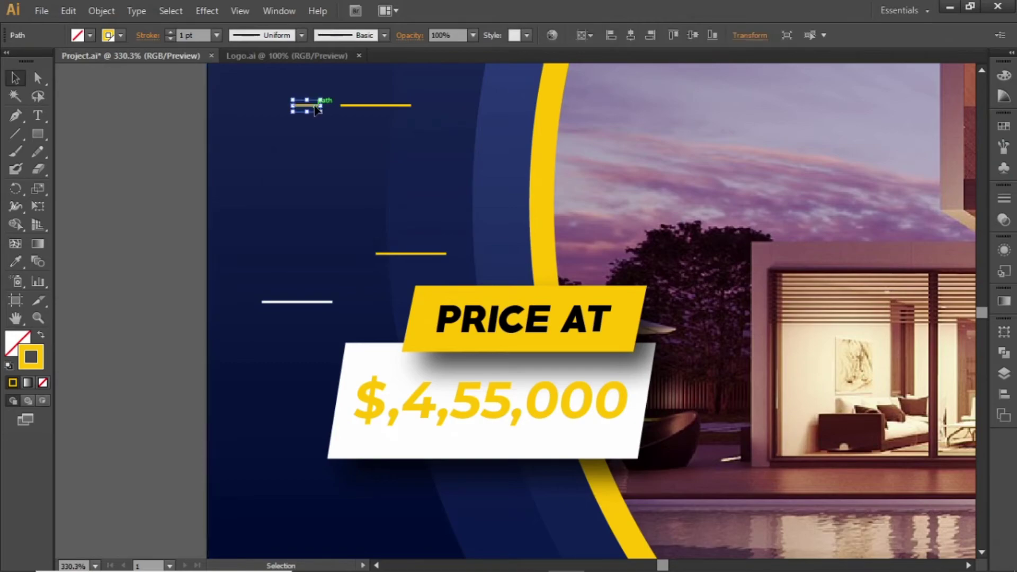
shift+click(364, 105)
drag(363, 106, 400, 485)
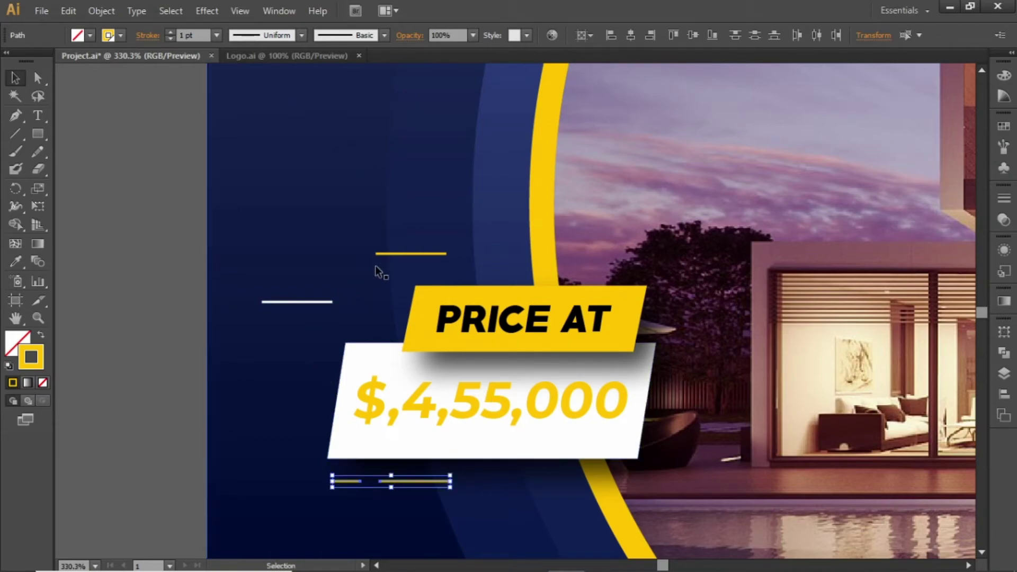
- Place the copied white line above the PRICE AT parallelogram and the remaining yellow line beside it, just above the white price parallelogram
drag(320, 306, 379, 332)
key(Up)
key(Up)
key(Up)
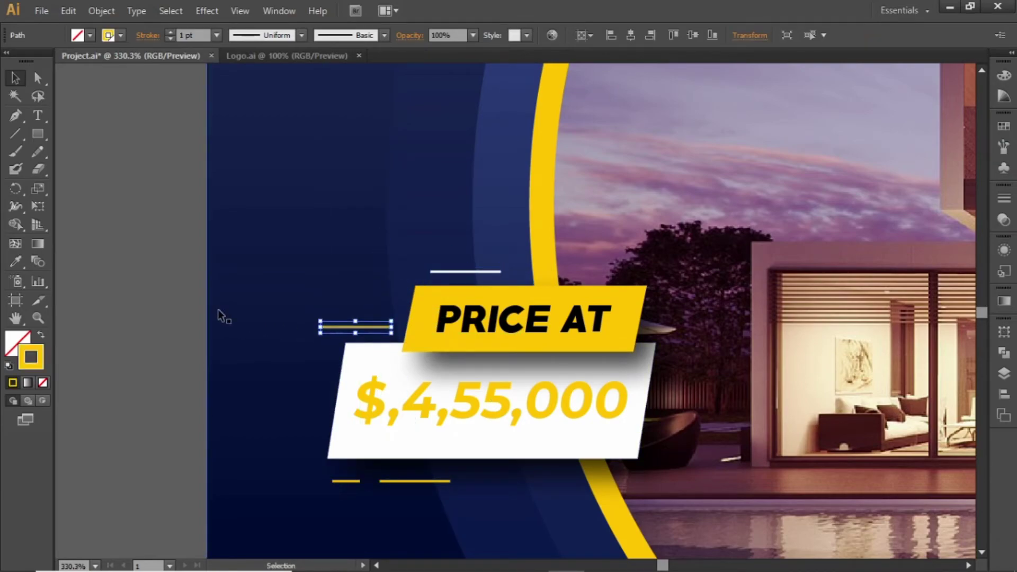
click(161, 296)
key(ctrl+0)
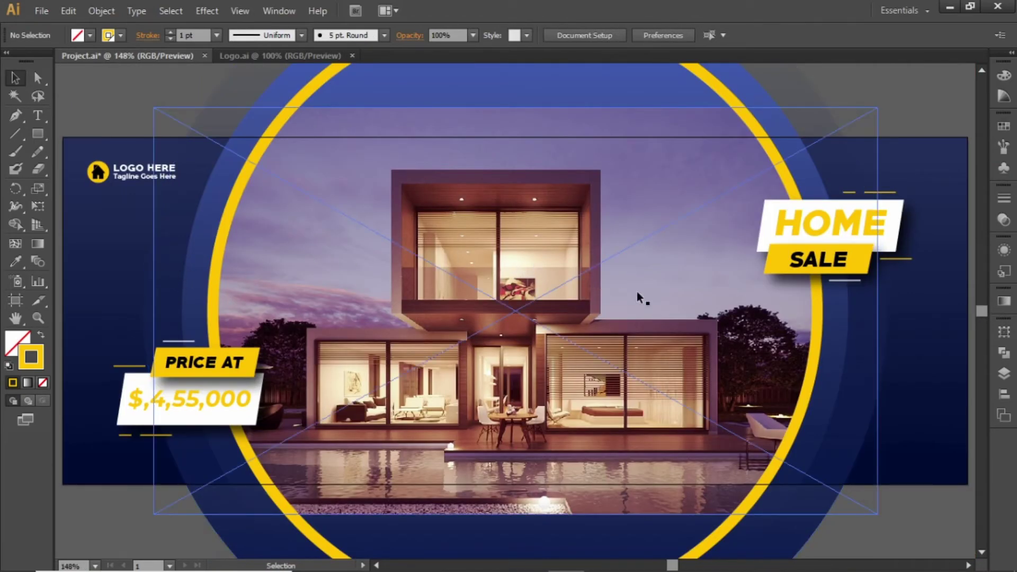
- Draw a small circle on the dark-blue area below the HOME SALE label, fill it white and shrink it to a tiny dot
drag(779, 318, 765, 427)
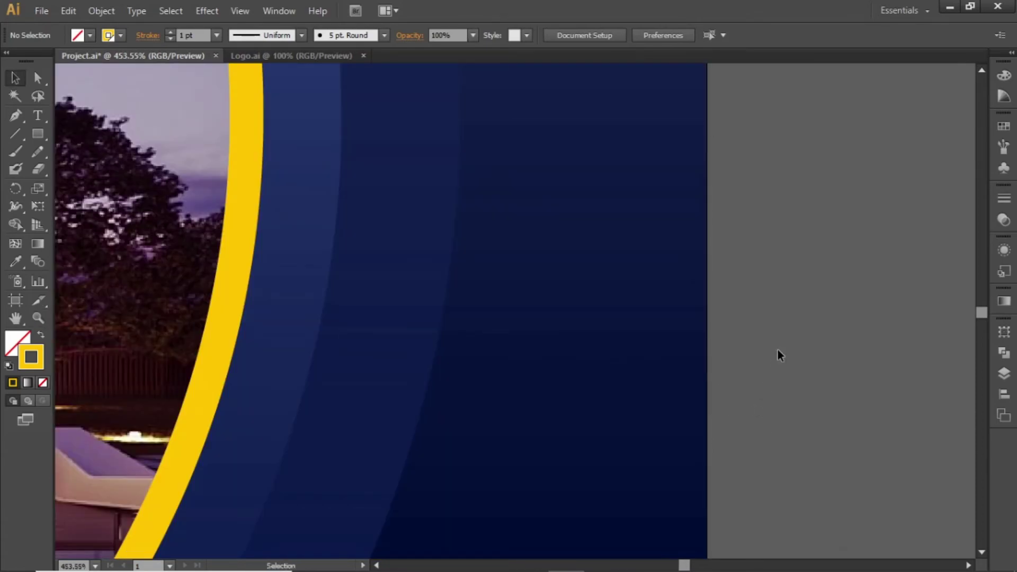
key(shift+x)
drag(38, 134, 104, 166)
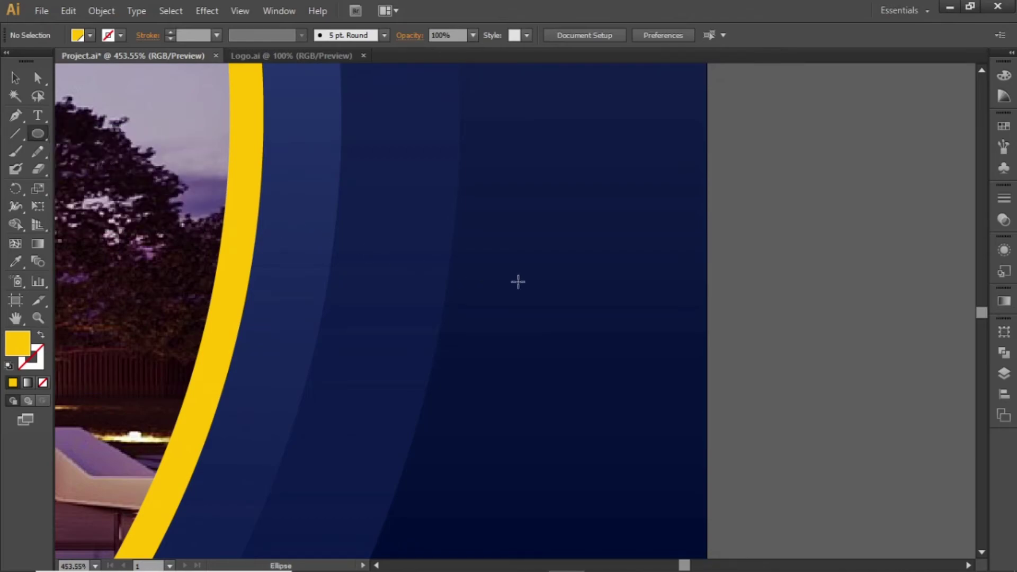
drag(523, 285, 570, 320)
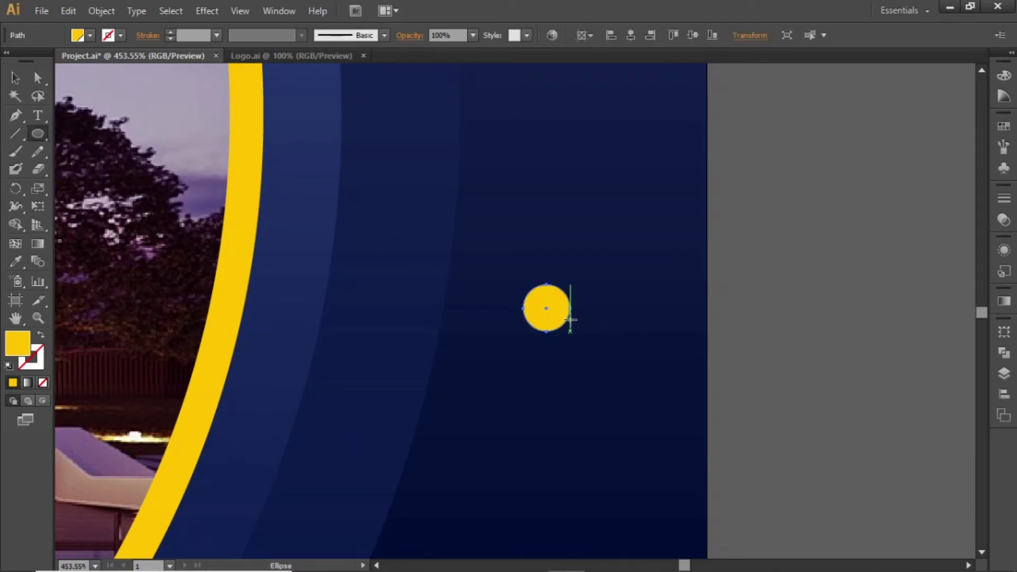
key(v)
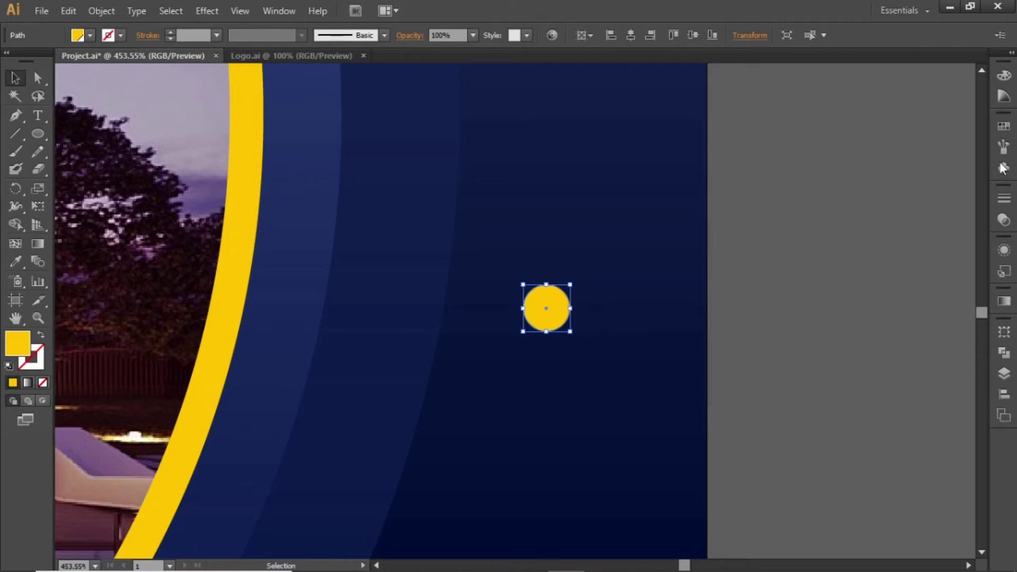
click(1002, 128)
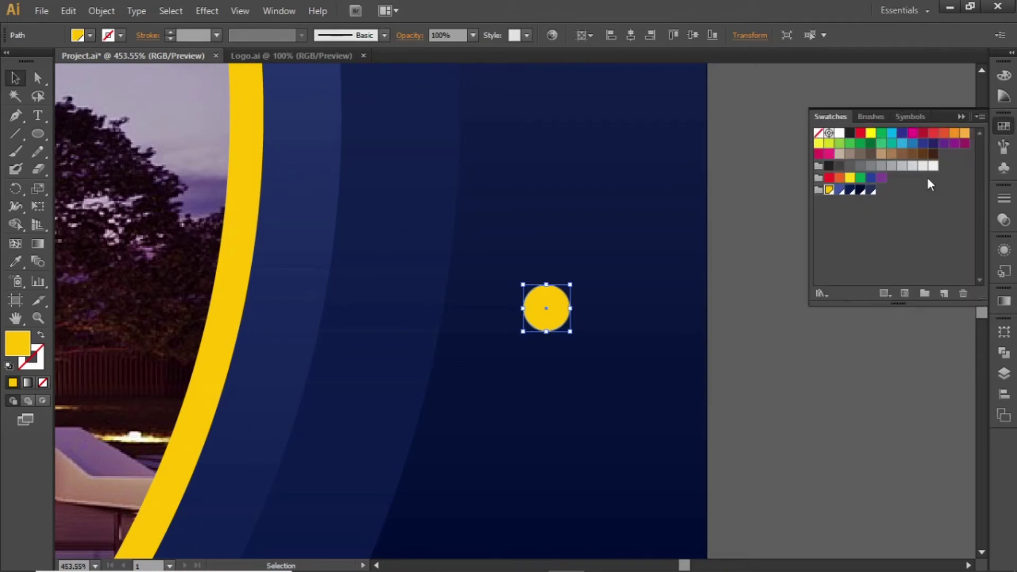
click(841, 134)
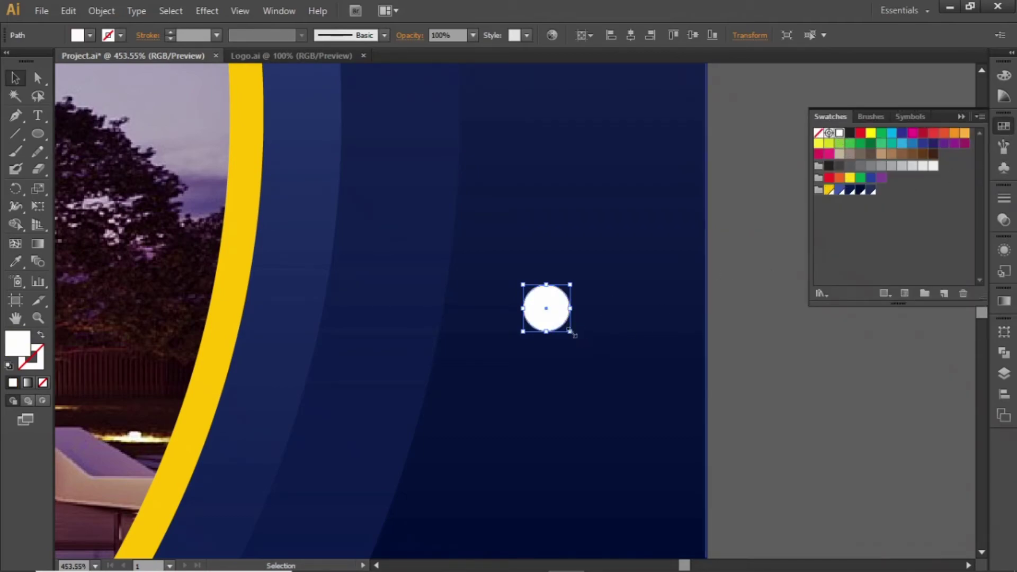
drag(574, 335, 532, 290)
- Use Transform Each to copy the white dot 10 px to its right
key(ctrl+space)
drag(450, 227, 695, 422)
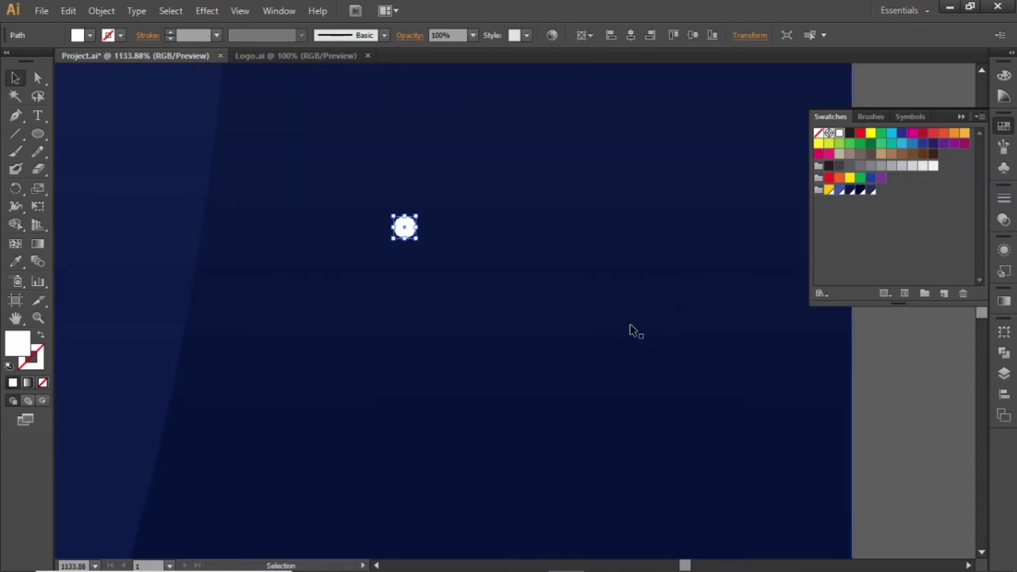
right_click(401, 218)
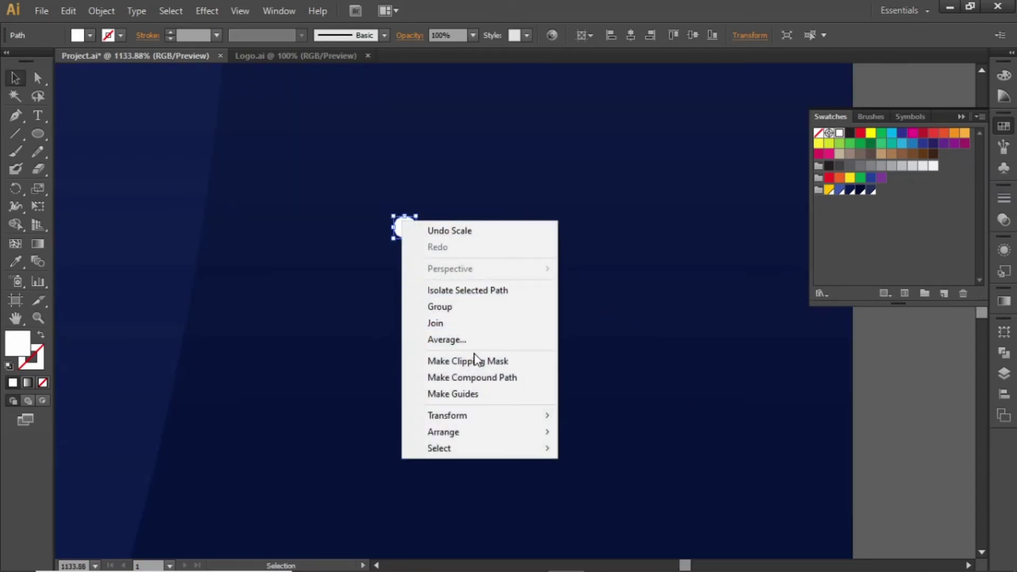
mouse_move(493, 420)
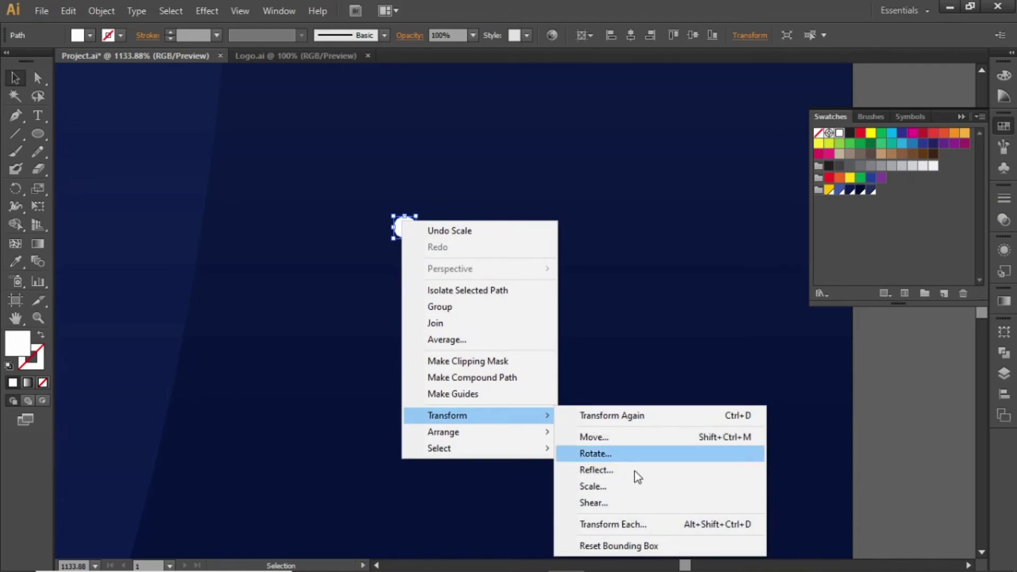
click(667, 526)
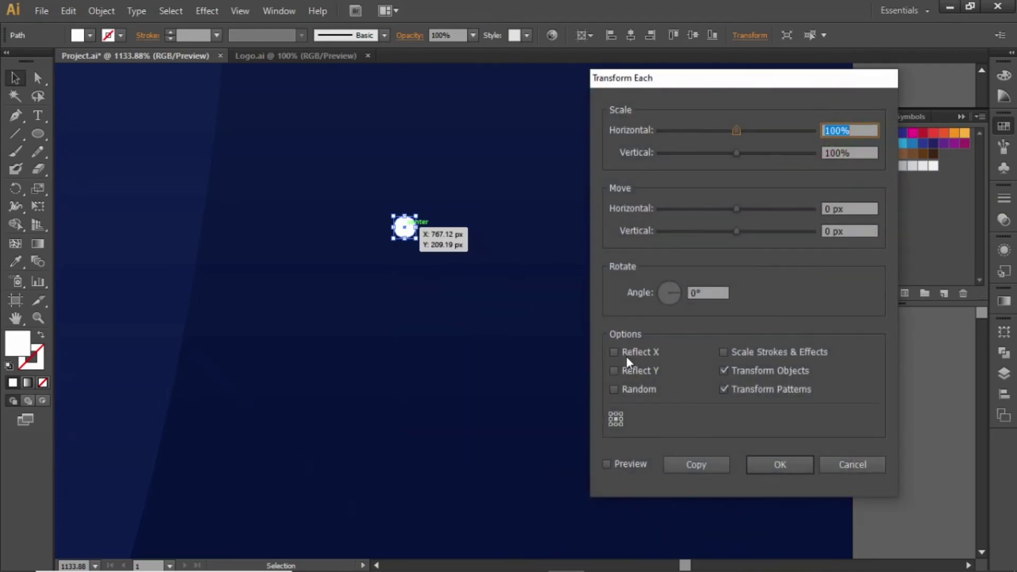
click(849, 210)
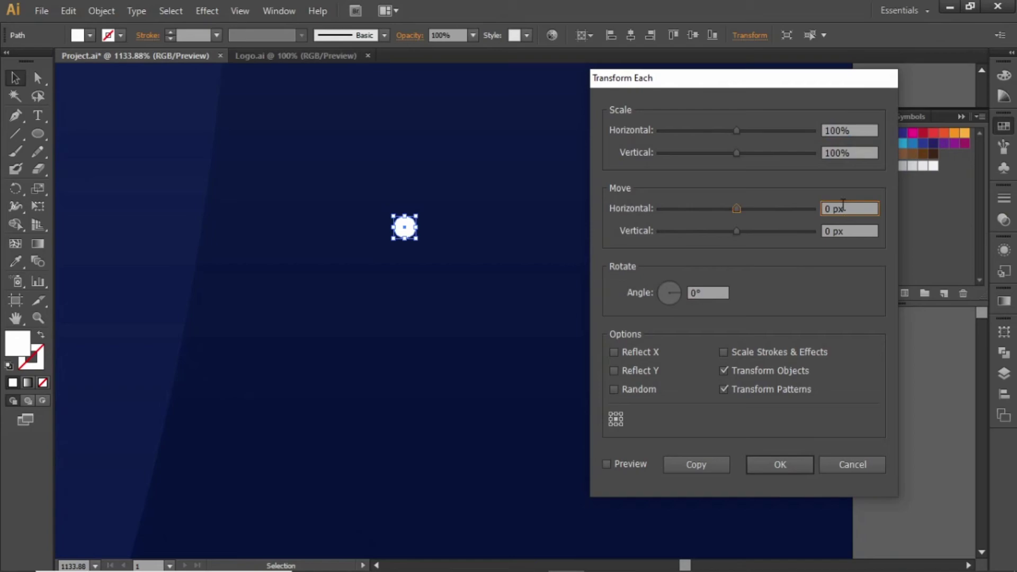
key(shift+Up)
click(705, 464)
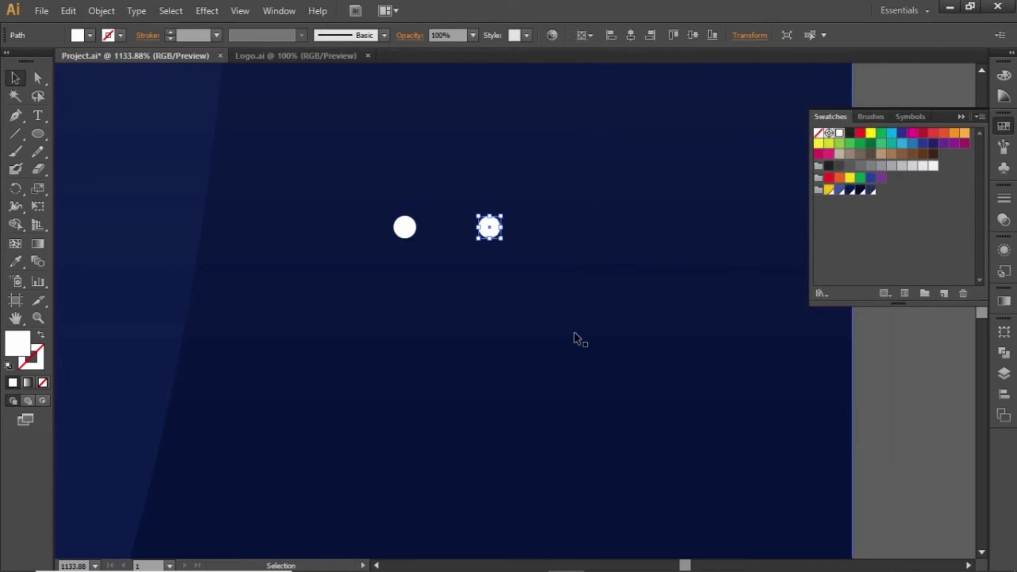
- Group the two dots and use Transform Each to copy the pair with 0 px horizontal and 10 px vertical offset
shift+click(404, 229)
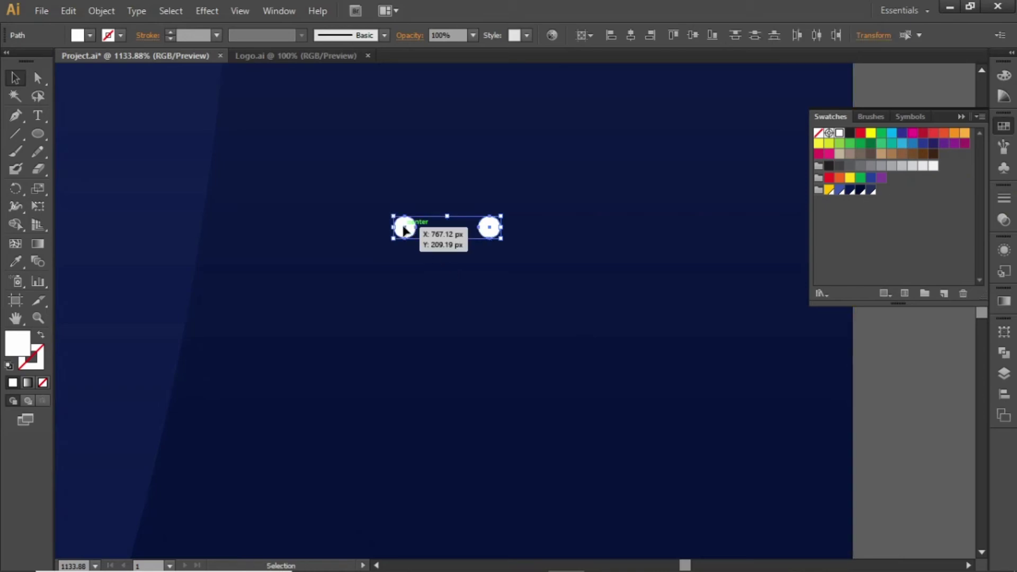
key(ctrl+g)
right_click(488, 228)
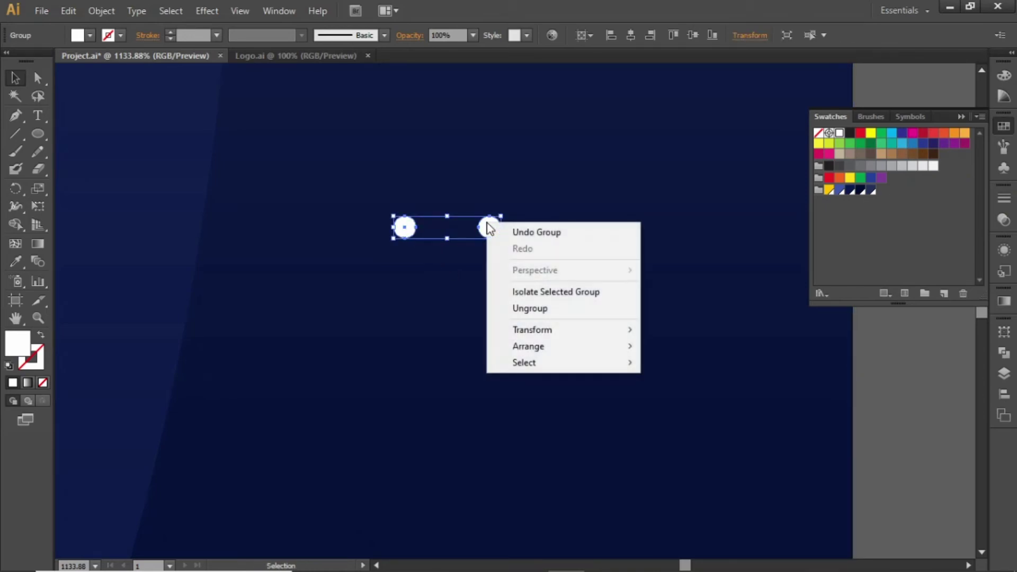
mouse_move(577, 329)
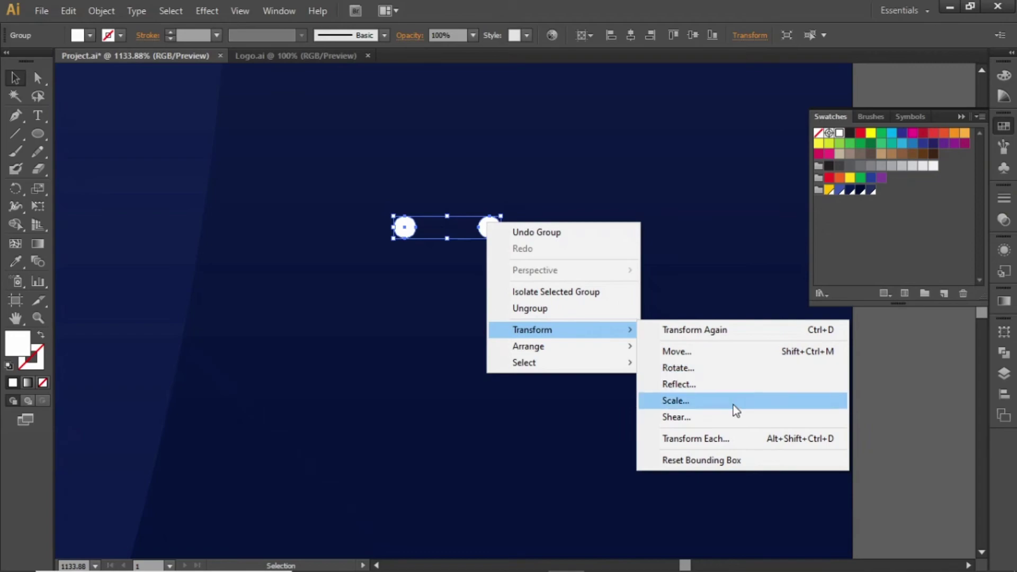
click(753, 445)
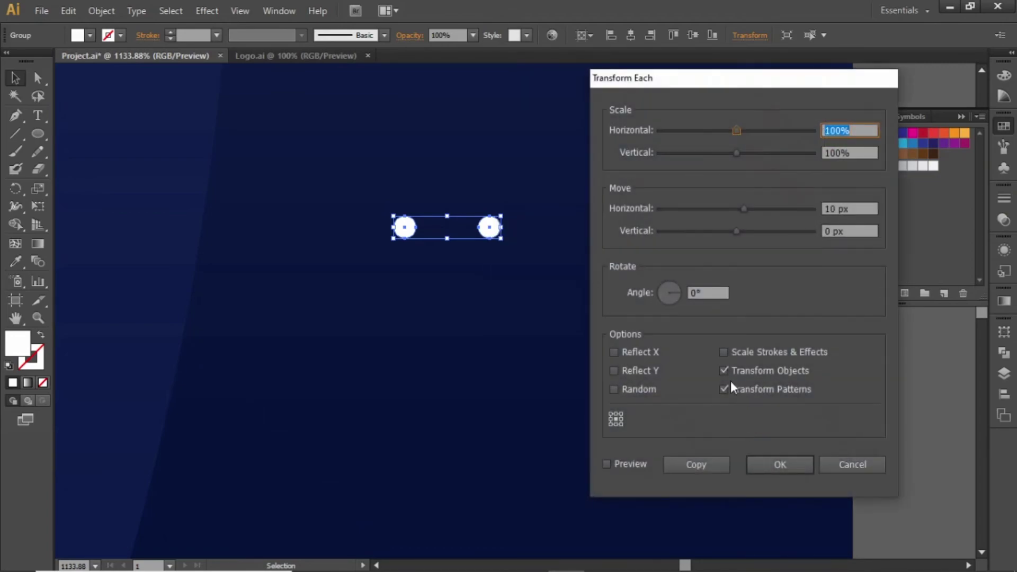
click(852, 208)
key(shift+Down)
click(852, 231)
key(shift+Up)
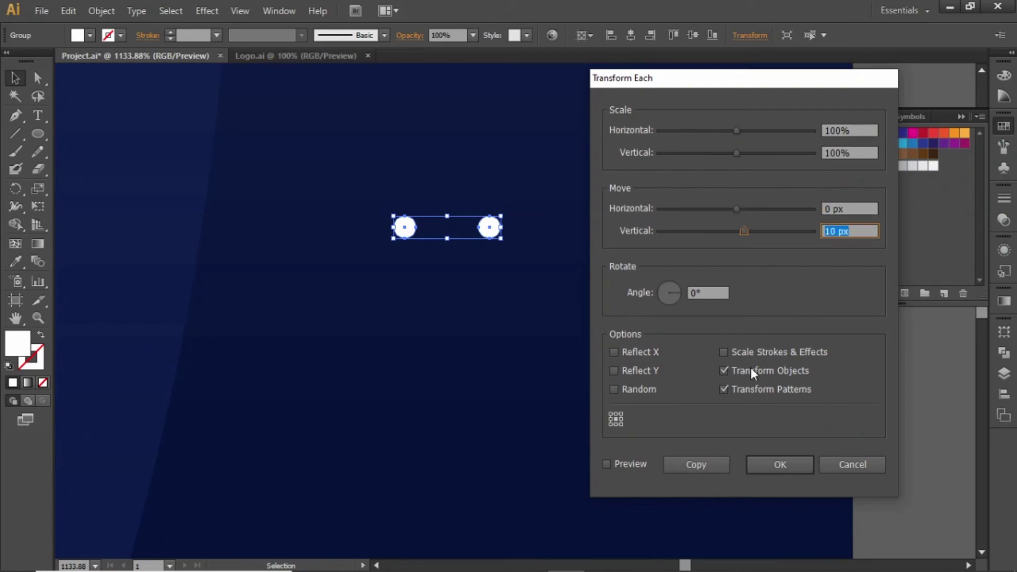
click(704, 463)
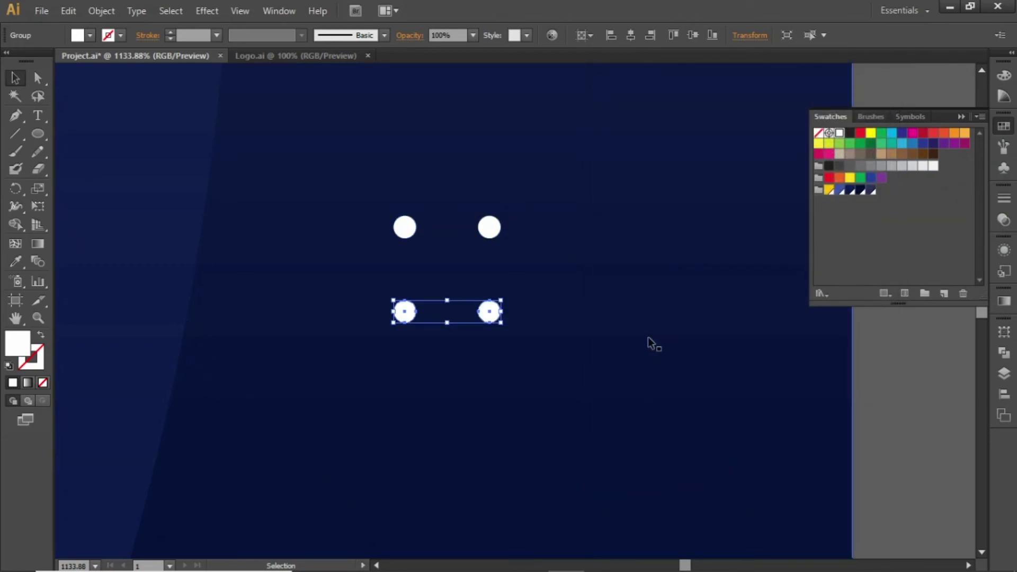
- Repeat the last copy transformation three times to build five rows of dot pairs
key(a)
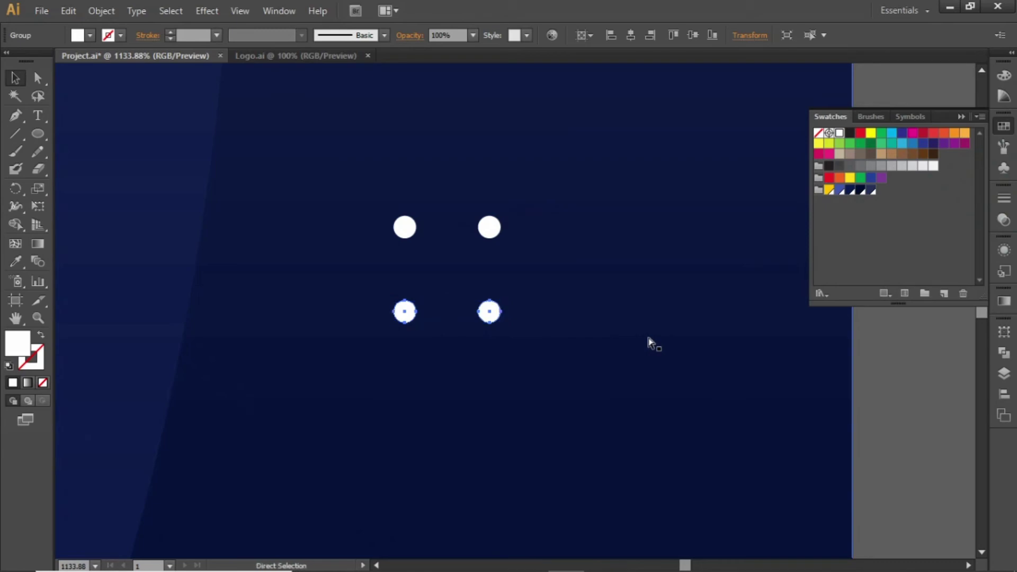
key(ctrl+d)
key(ctrl+d)
key(ctrl+d)
key(v)
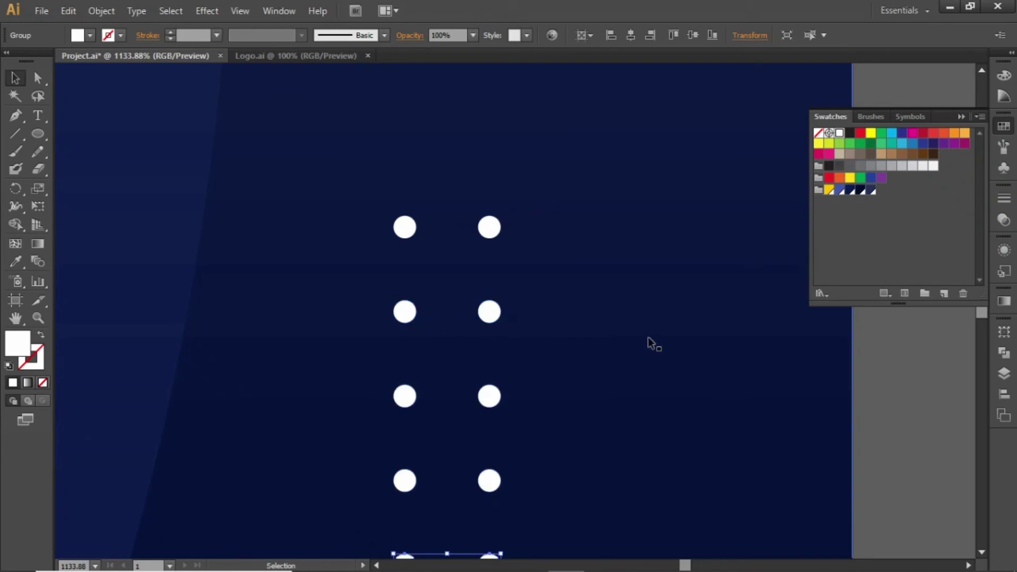
key(ctrl+minus)
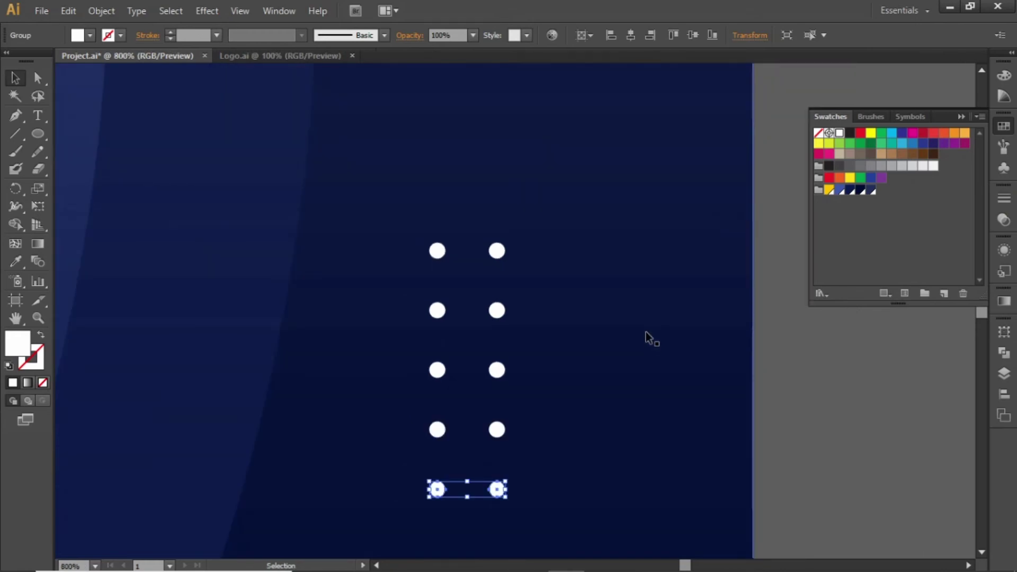
- Select all five dot rows, group them and move the block close to the banner's right edge, below the HOME SALE label
drag(640, 330, 658, 258)
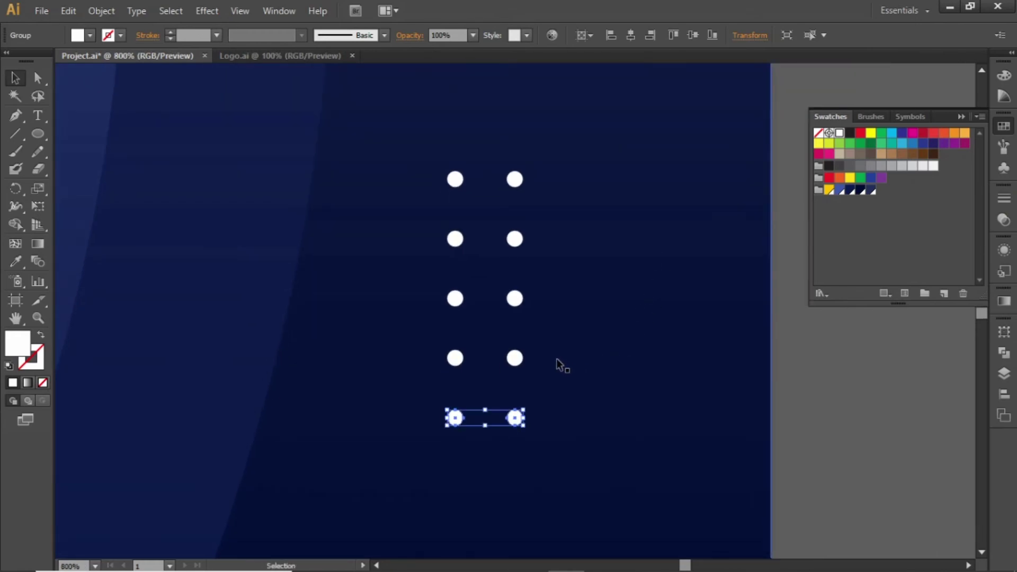
shift+click(516, 356)
shift+click(515, 298)
shift+click(513, 241)
shift+click(515, 181)
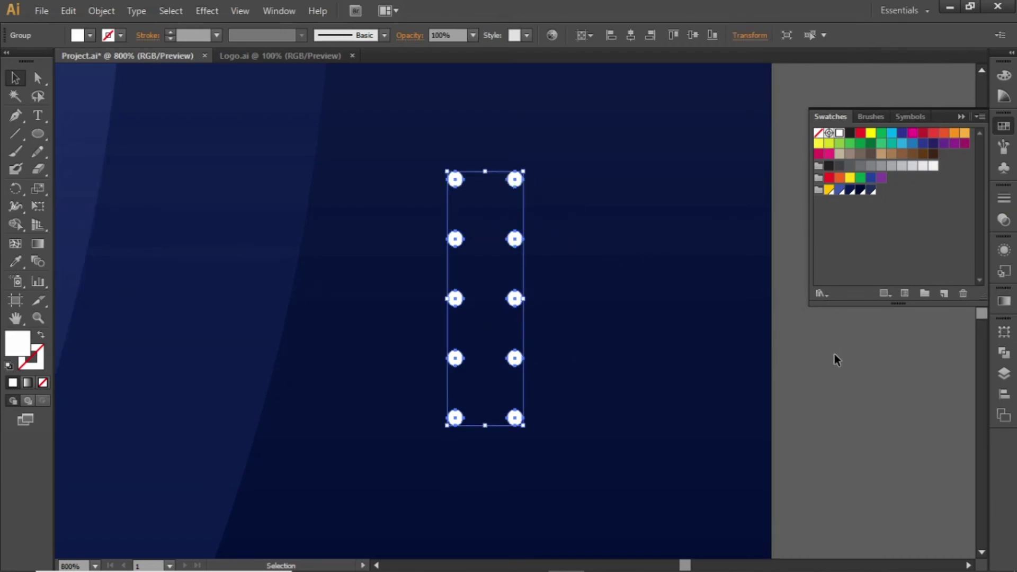
key(a)
key(ctrl+minus)
key(ctrl+minus)
key(ctrl+minus)
key(v)
drag(519, 308, 553, 286)
key(ctrl+0)
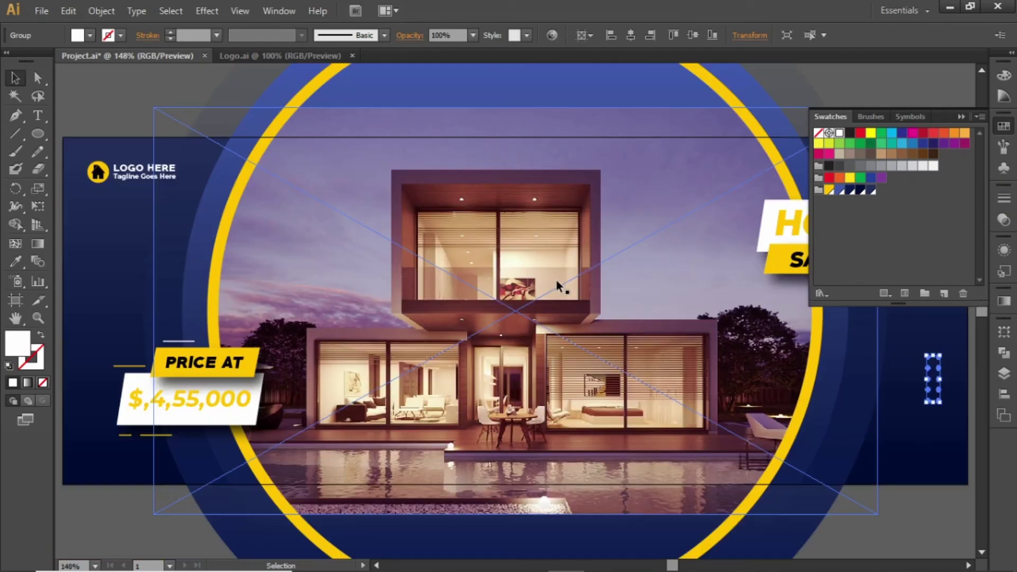
click(933, 511)
click(960, 117)
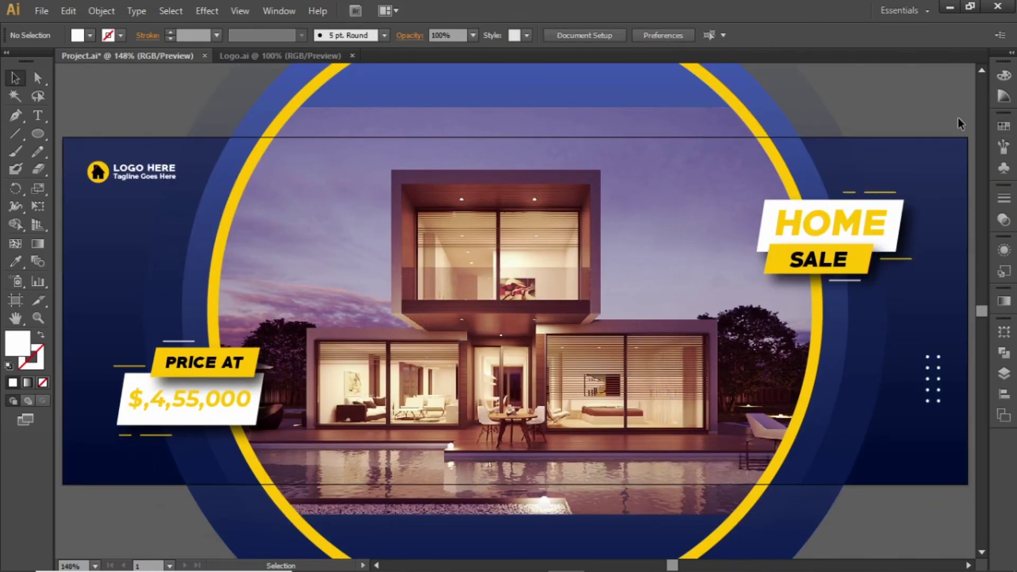
- Duplicate the dot block onto the banner's left side, midway between the logo and the PRICE AT label
click(929, 373)
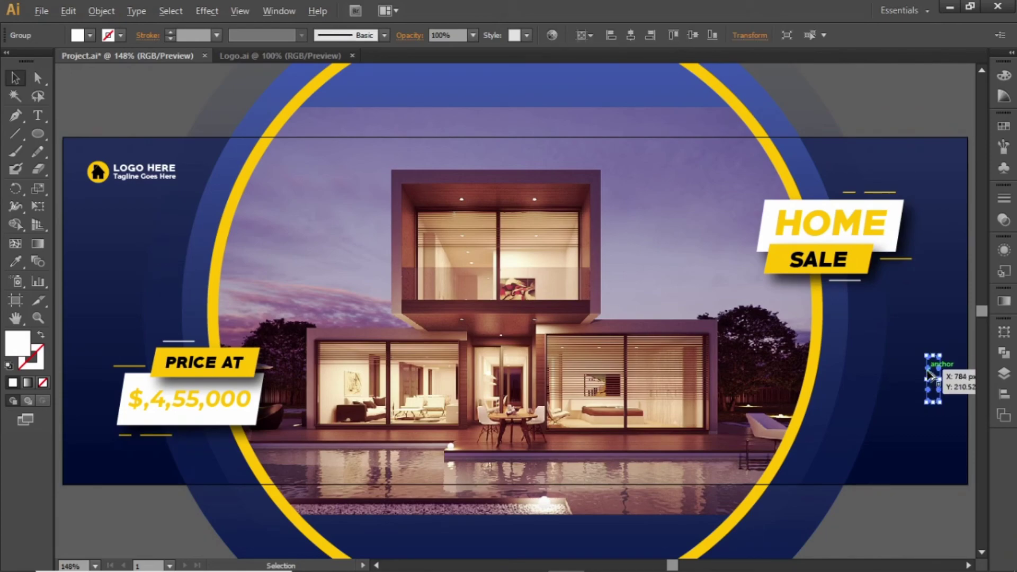
drag(928, 374, 92, 244)
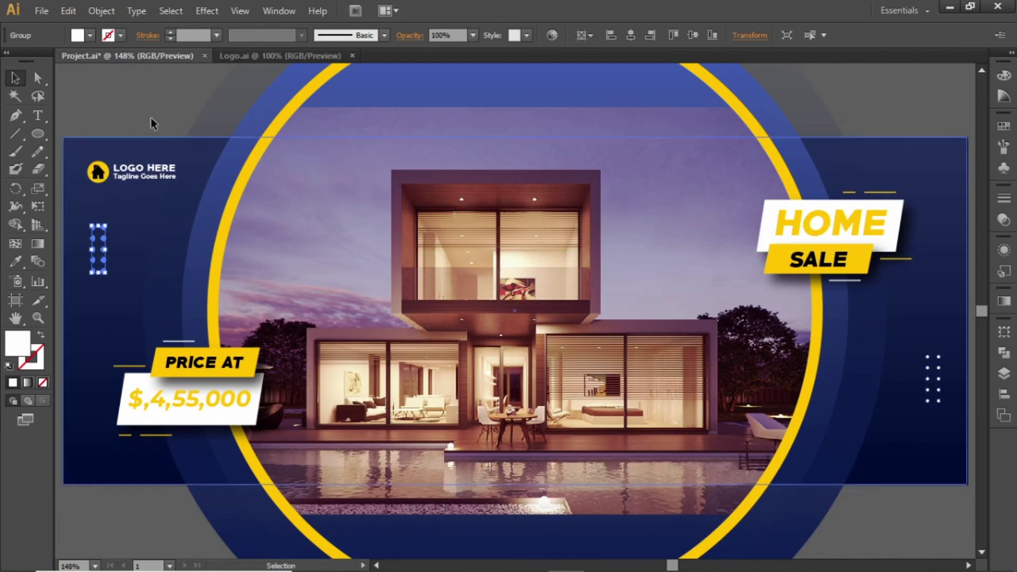
key(shift+Down)
key(shift+Down)
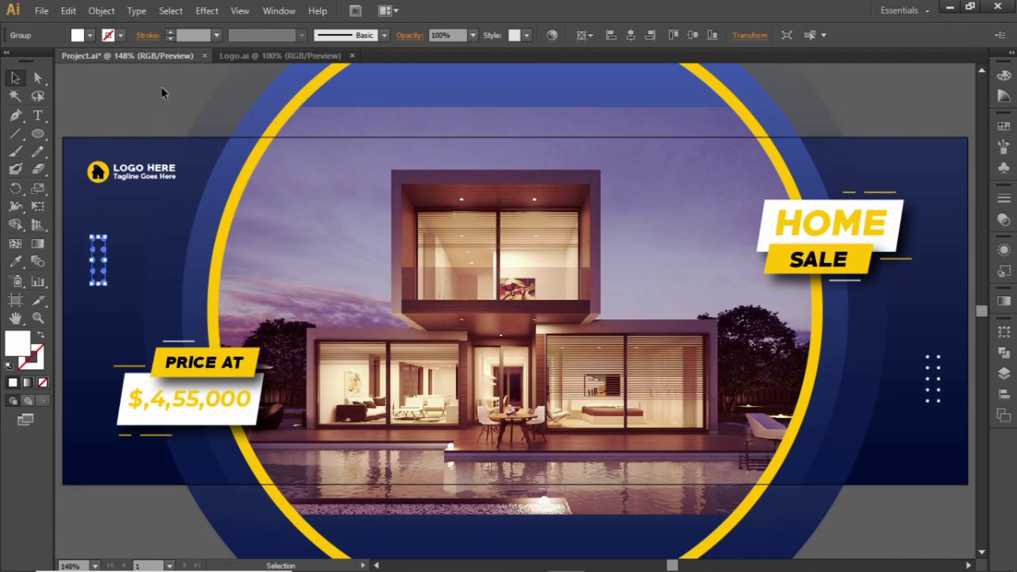
click(161, 87)
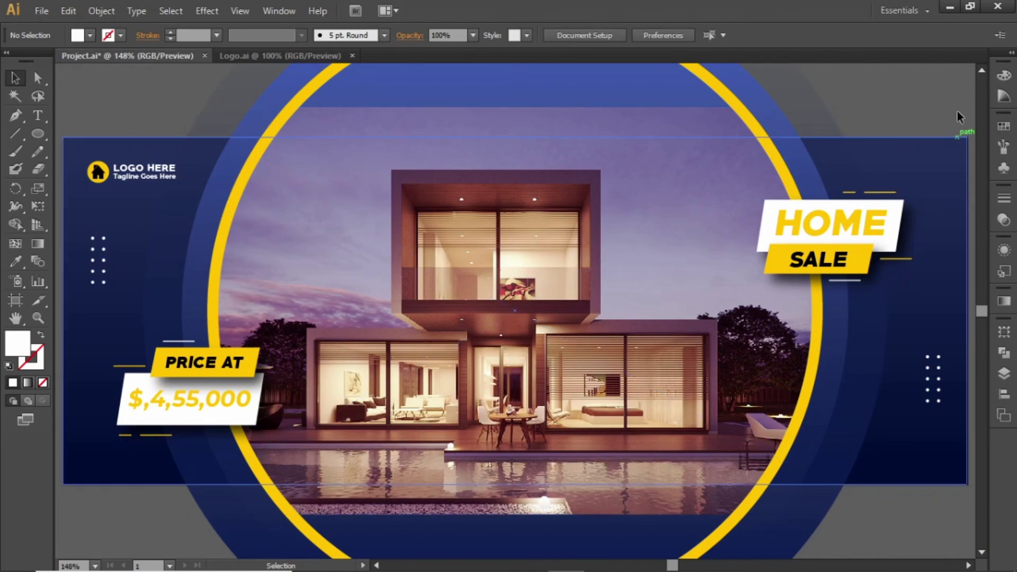
- Draw a white rectangle that exactly covers the whole artboard, on top of all the artwork
key(ctrl+1)
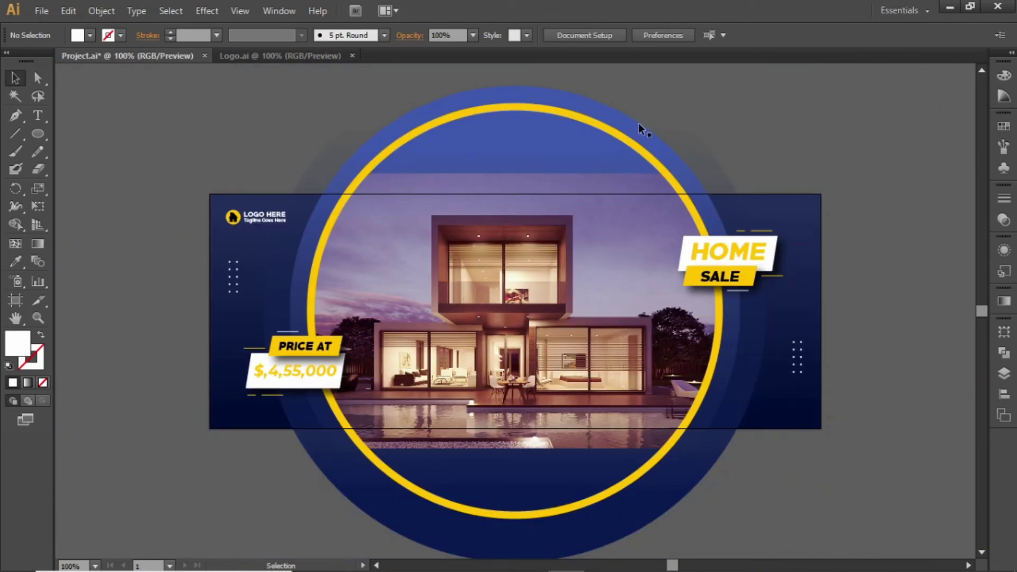
click(43, 136)
drag(44, 135, 73, 135)
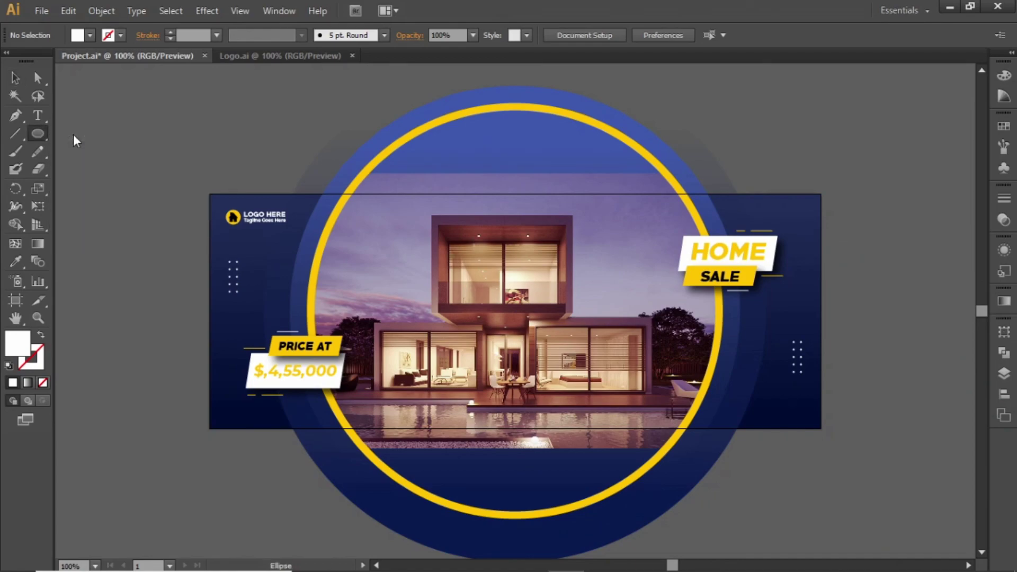
drag(221, 203, 822, 429)
key(v)
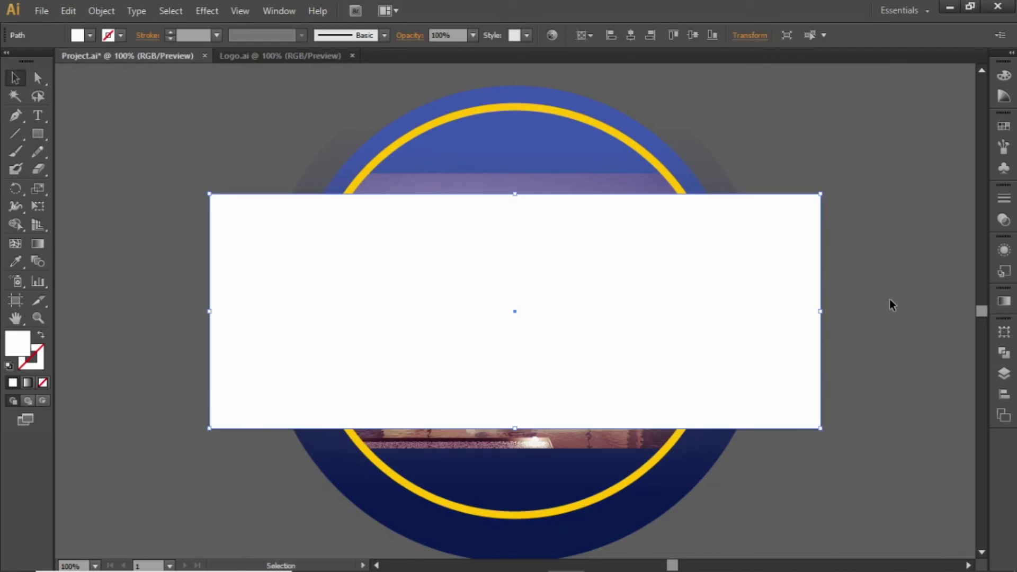
- Select all the artwork and make a clipping mask with the white rectangle so everything is trimmed to the artboard
key(ctrl+a)
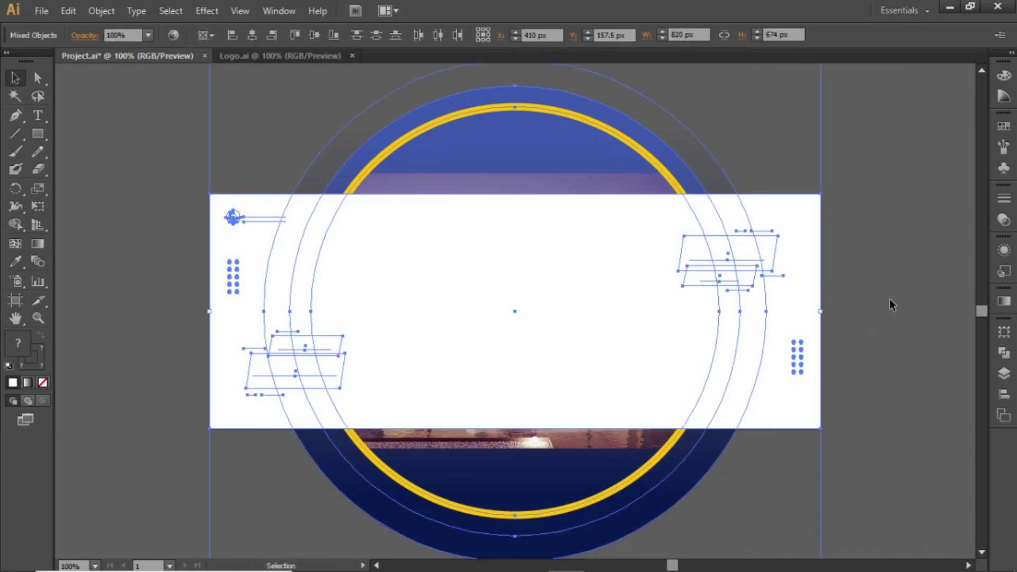
click(93, 14)
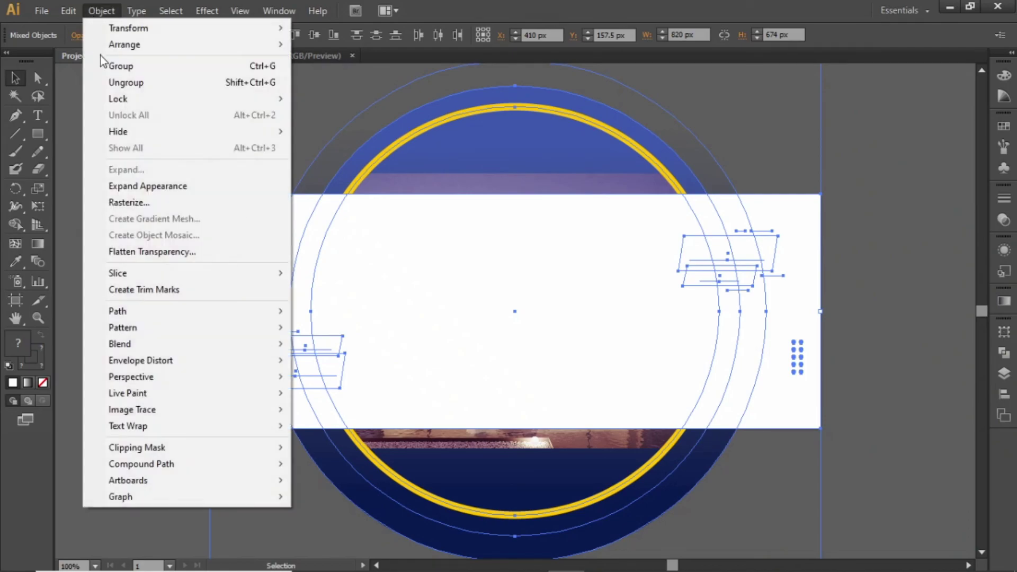
mouse_move(246, 446)
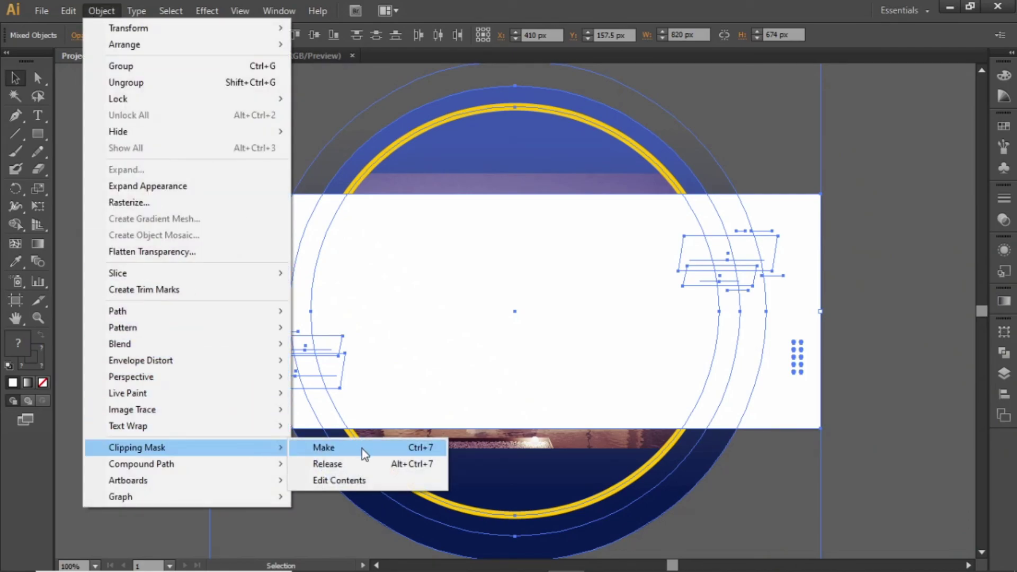
click(873, 284)
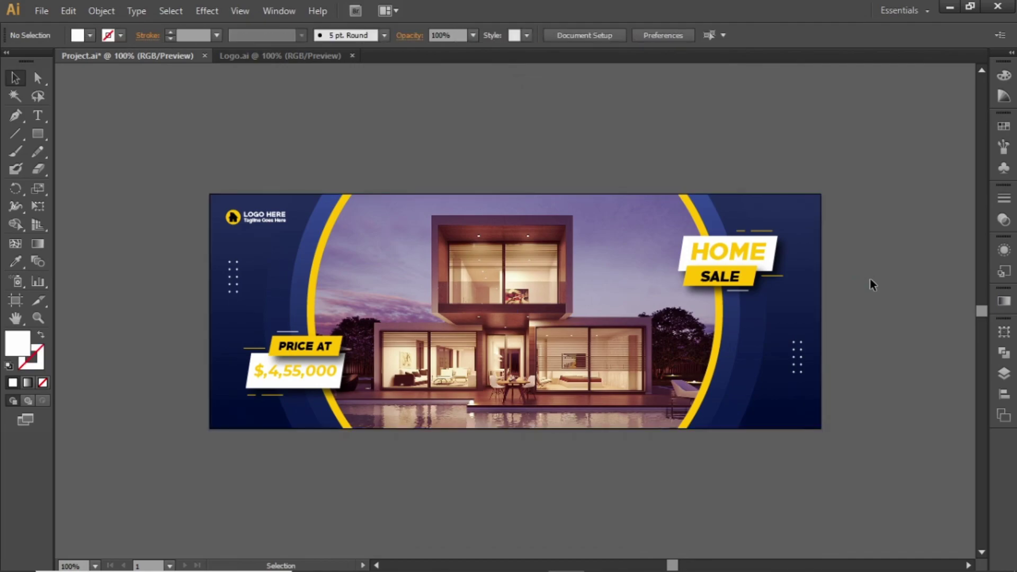